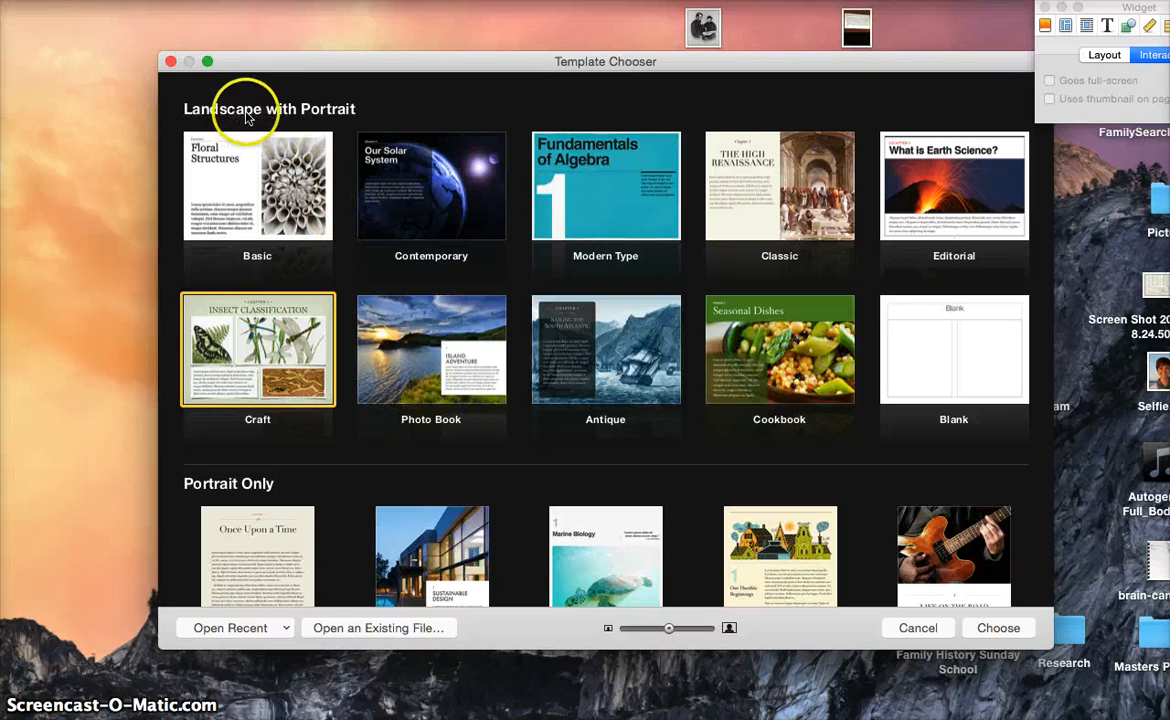
# Create a new untitled book from the Craft template in the Template Chooser
pyautogui.scroll(-3, 283, 345)
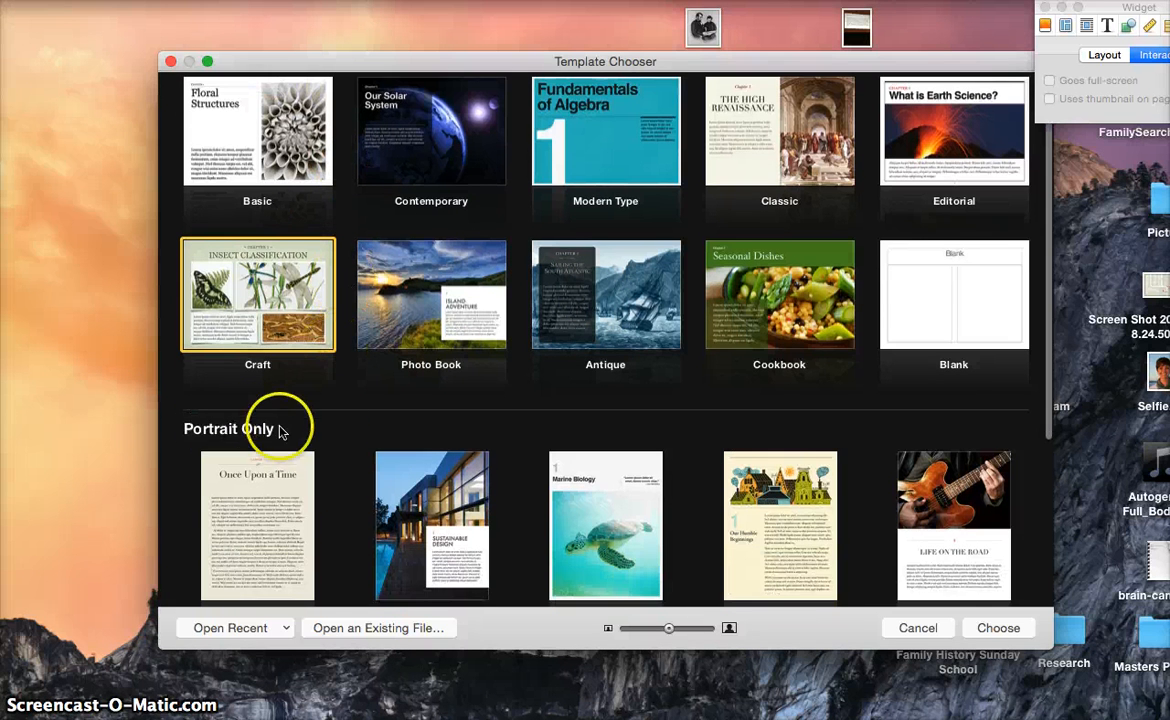
pyautogui.scroll(3, 332, 428)
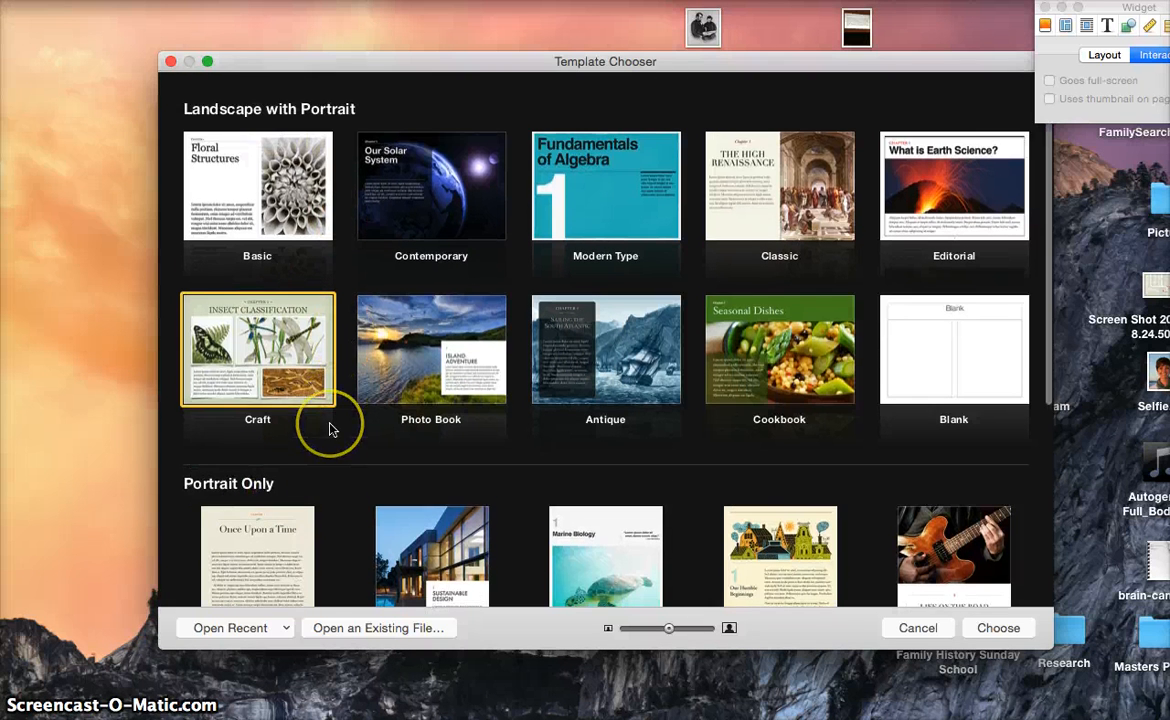
pyautogui.click(258, 358)
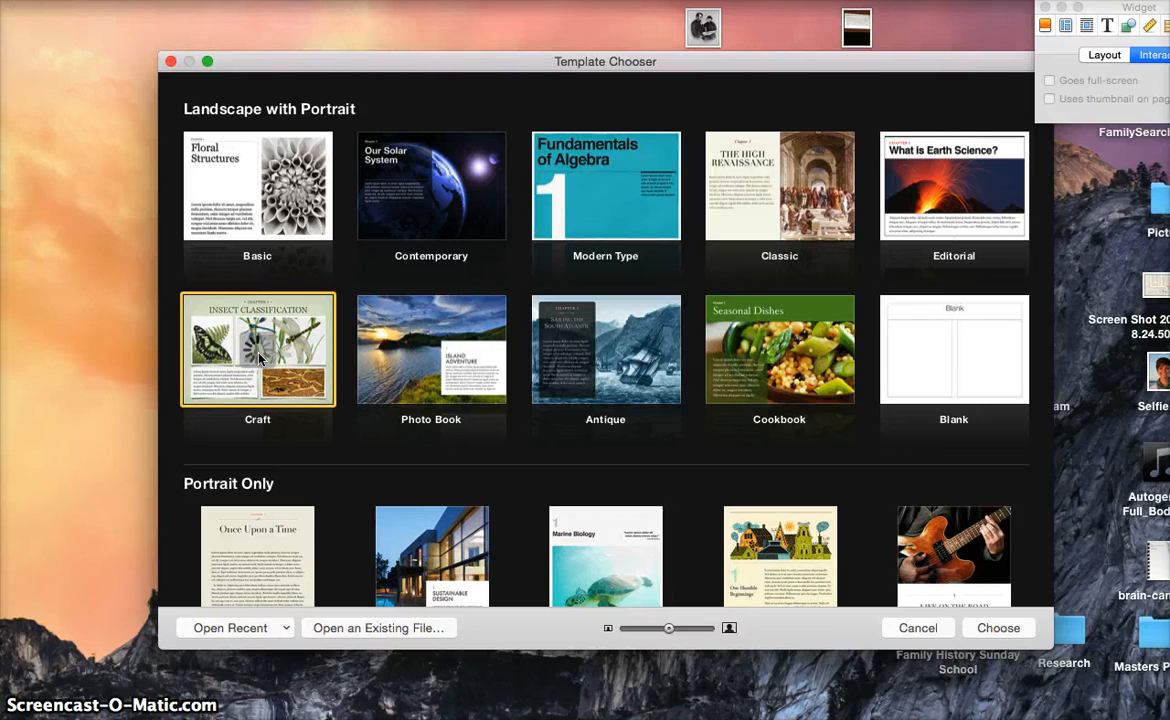
pyautogui.doubleClick(258, 358)
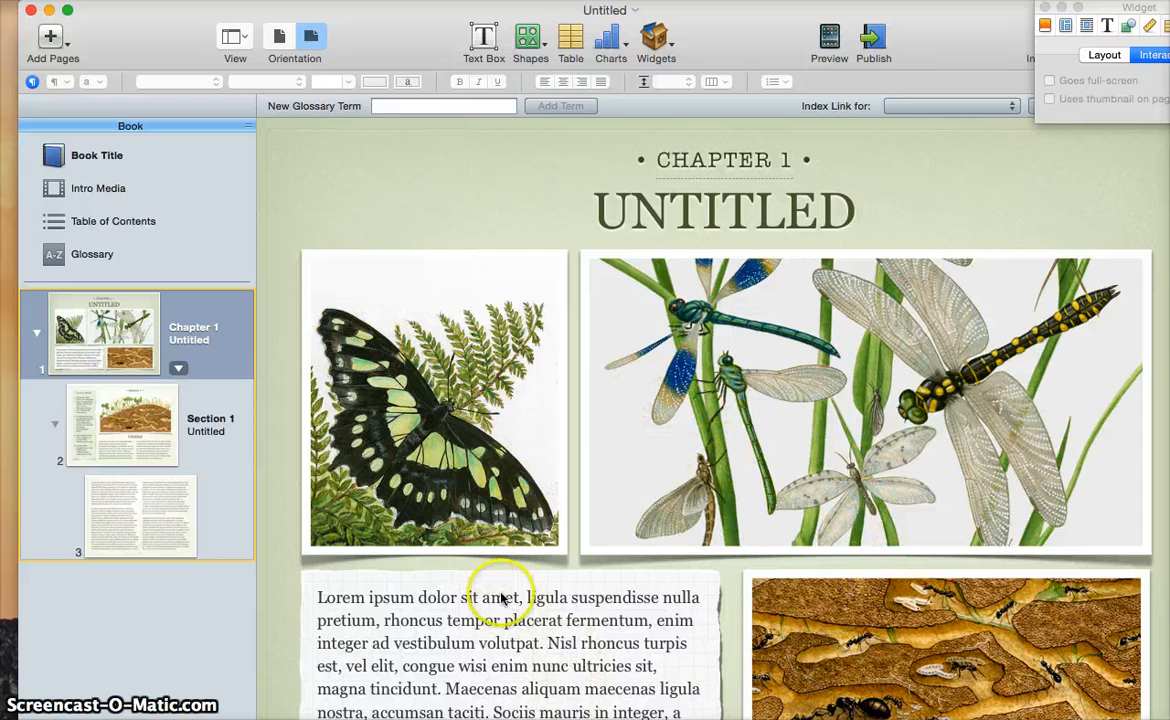
# Delete the butterfly, dragonfly and ant images and the Lorem ipsum text box from Chapter 1
pyautogui.click(496, 444)
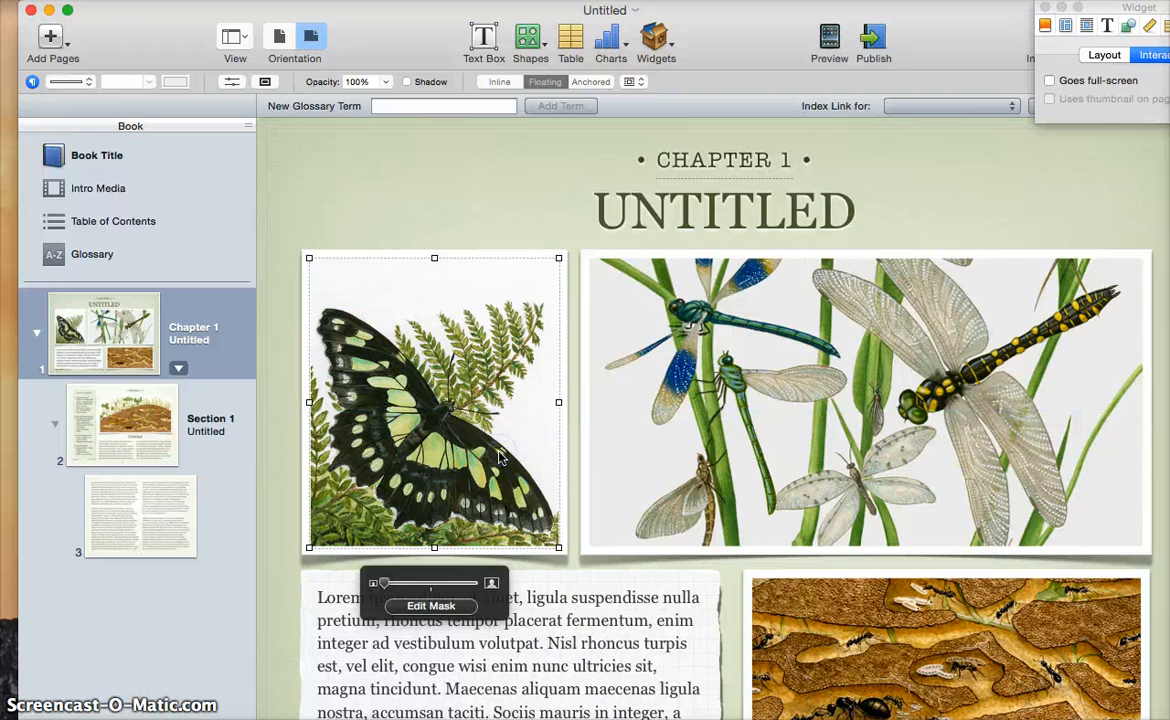
pyautogui.press('BackSpace')
pyautogui.click(790, 440)
pyautogui.press('BackSpace')
pyautogui.click(619, 603)
pyautogui.press('BackSpace')
pyautogui.click(830, 627)
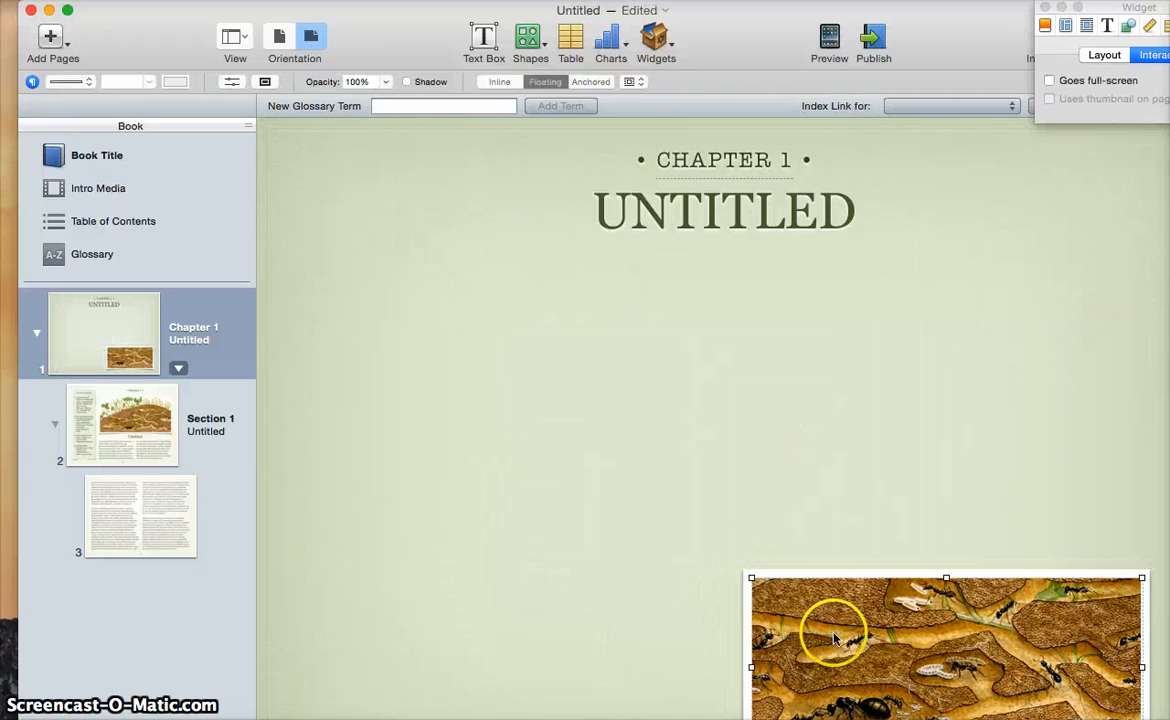
pyautogui.press('BackSpace')
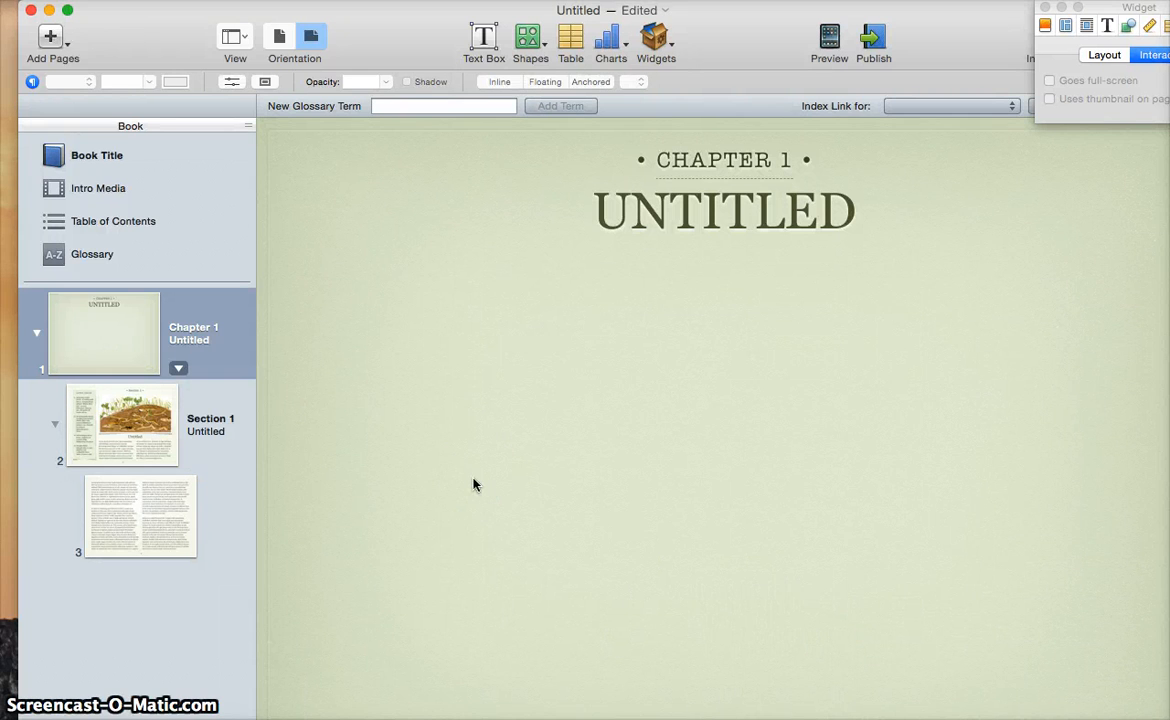
# Delete Section 1 and its two pages from the book, confirming the removal
pyautogui.click(146, 452)
pyautogui.press('BackSpace')
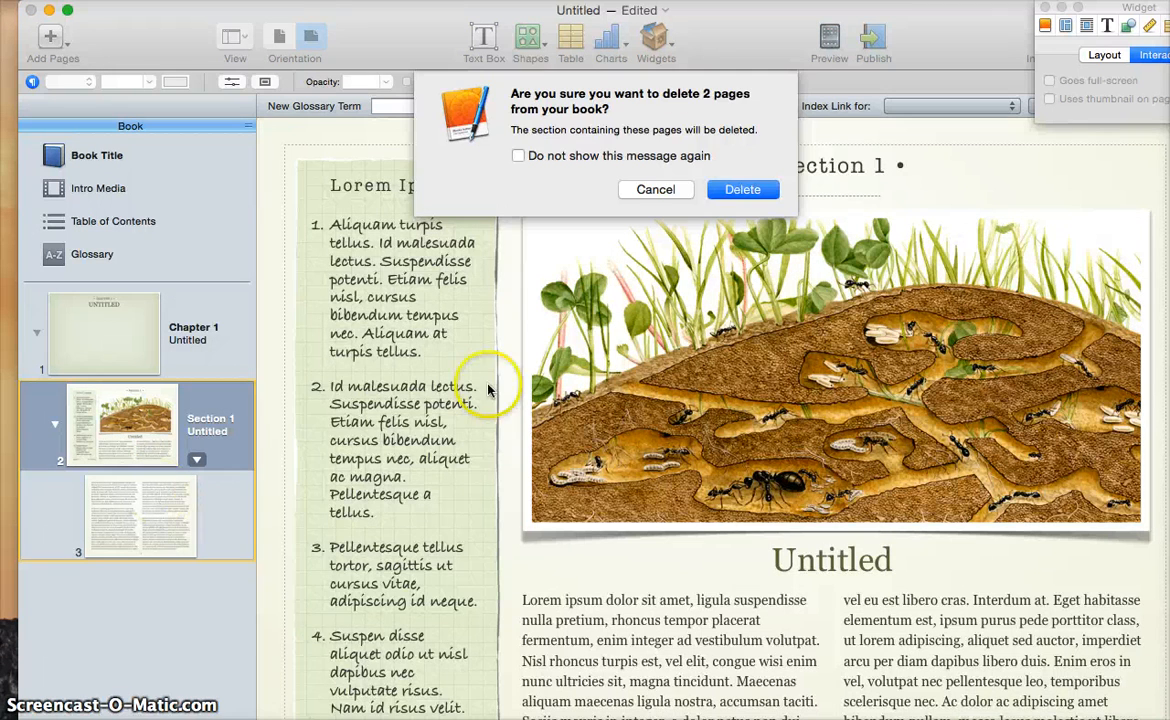
pyautogui.click(738, 190)
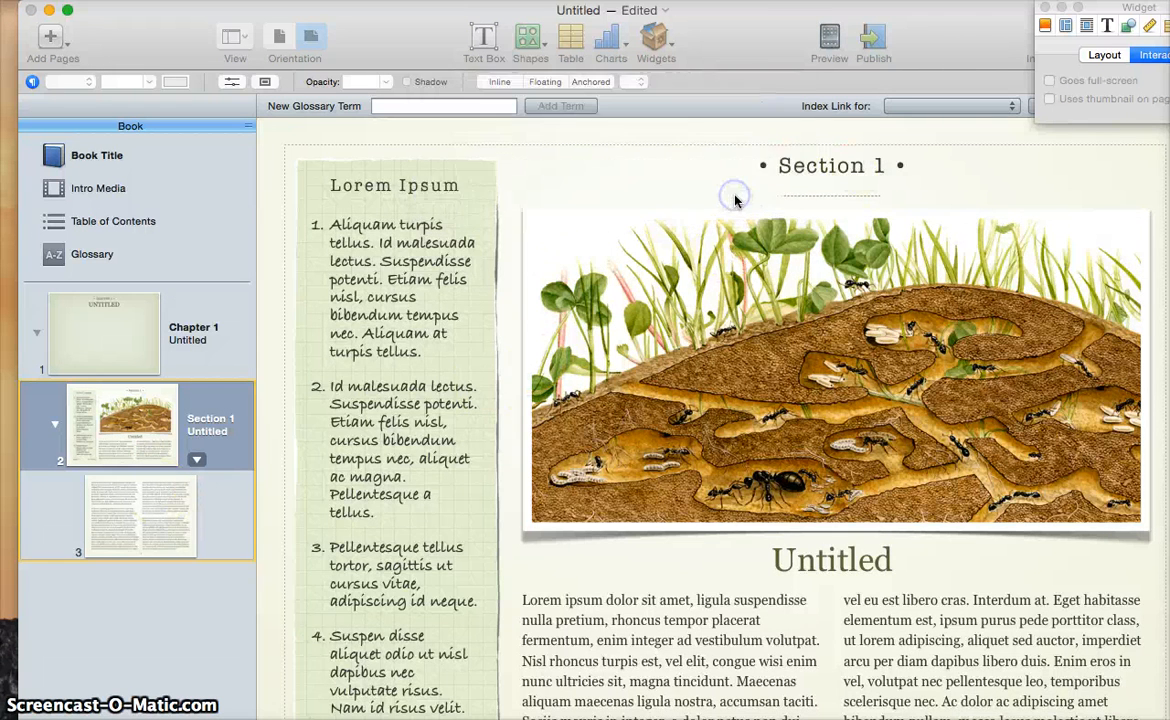
pyautogui.click(206, 334)
pyautogui.click(99, 332)
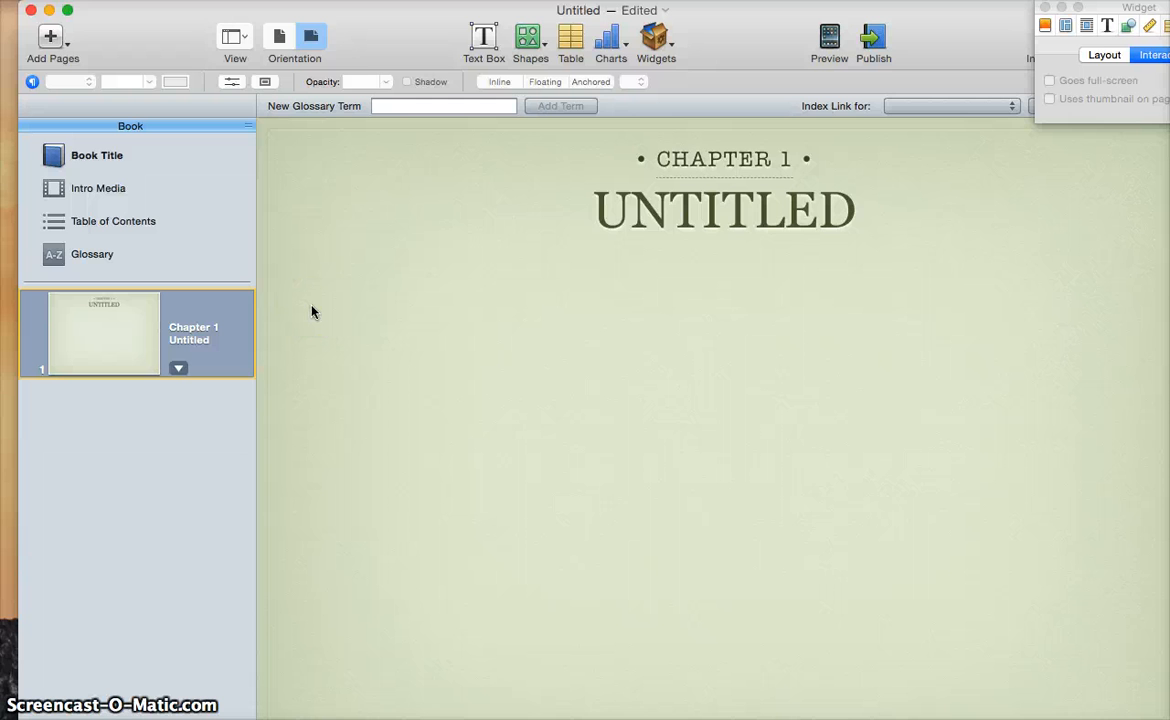
pyautogui.click(62, 172)
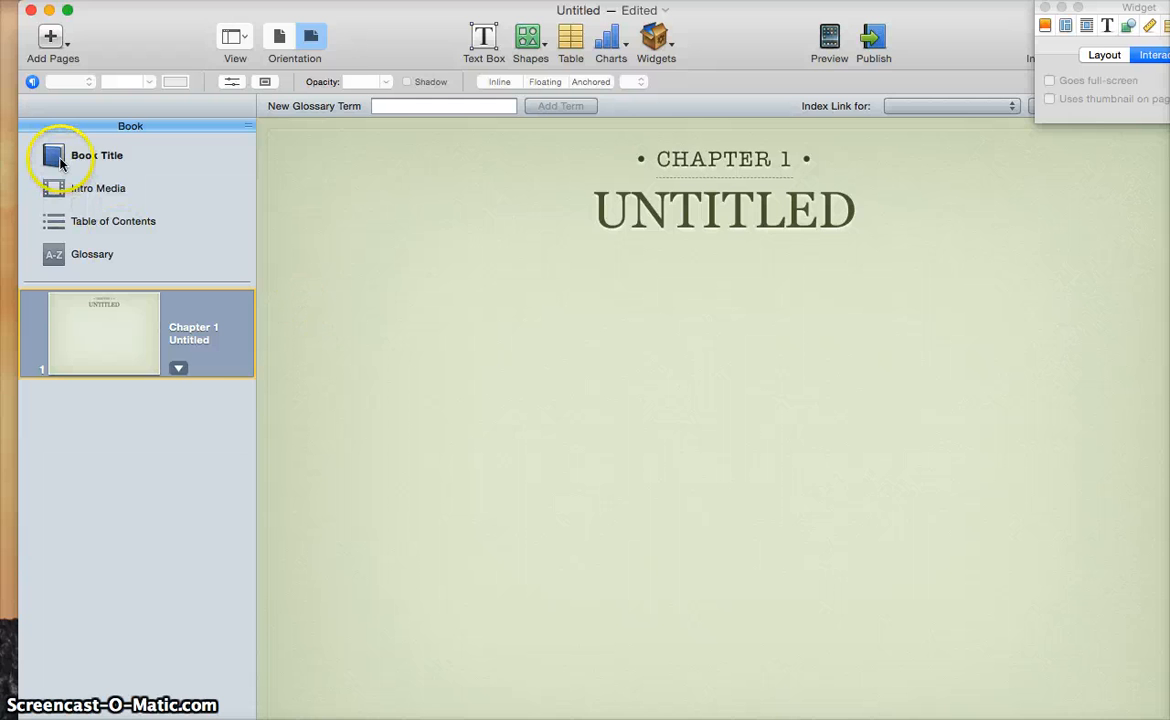
# Show the Book Title cover page with the whole page fitted in the window
pyautogui.click(672, 270)
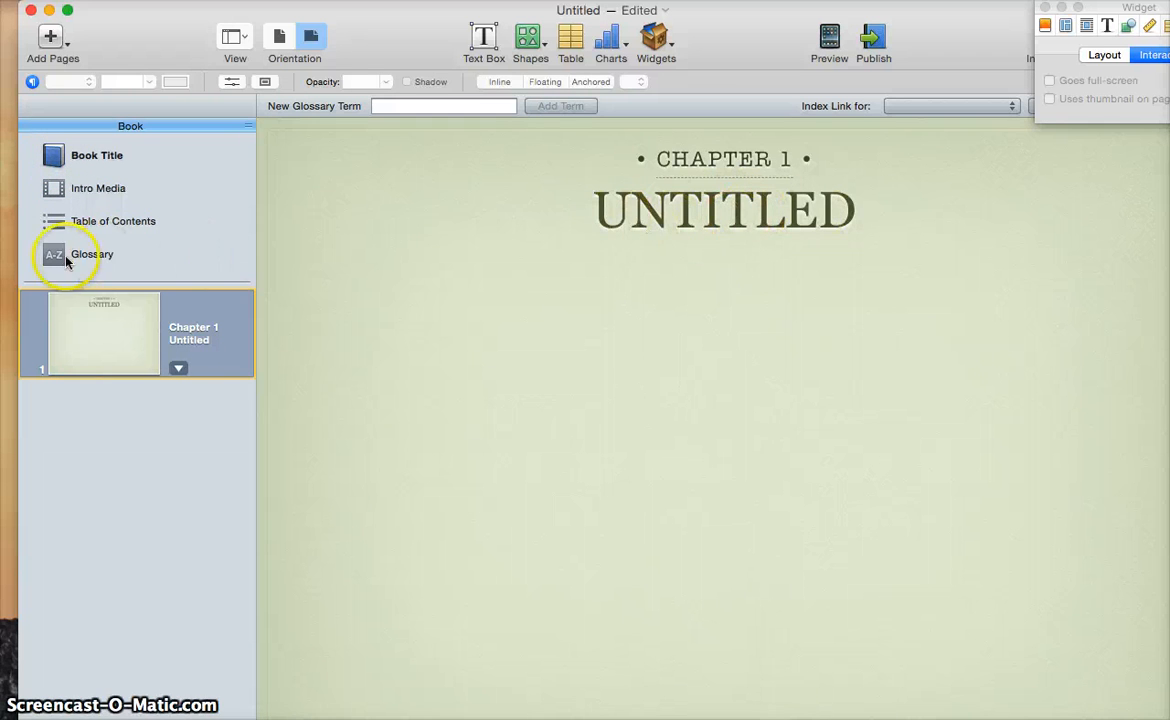
pyautogui.click(61, 157)
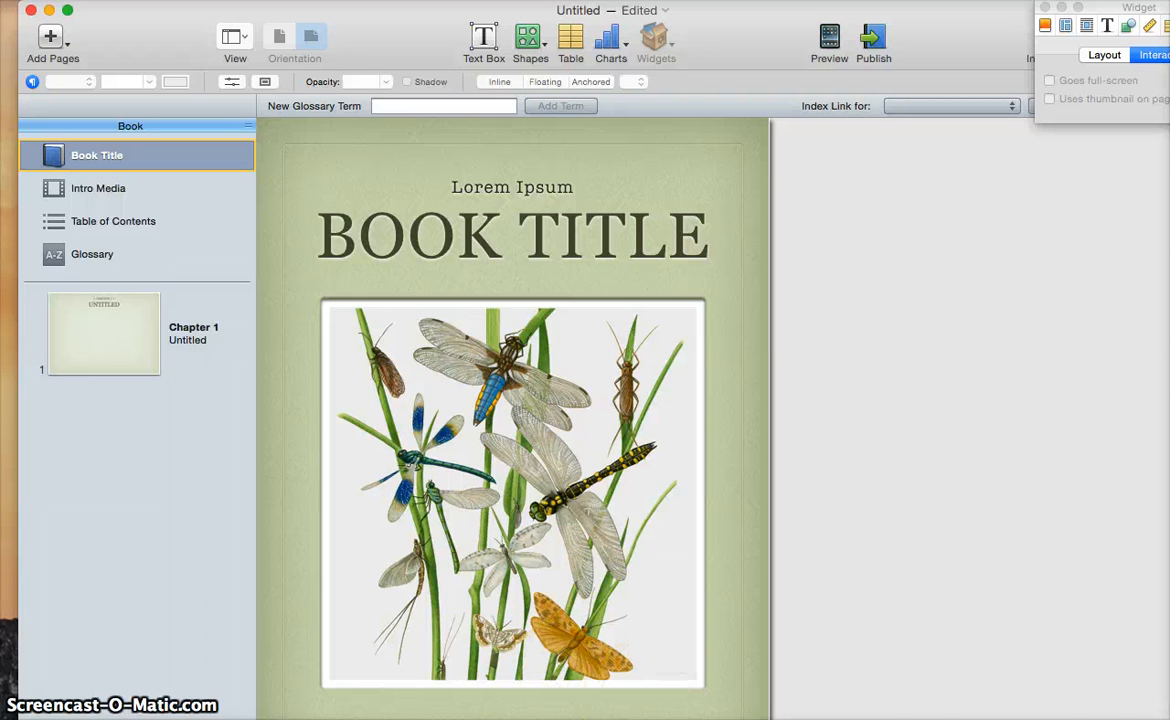
pyautogui.moveTo(645, 719)
pyautogui.mouseDown()
pyautogui.moveTo(646, 708)
pyautogui.moveTo(648, 719)
pyautogui.mouseUp()
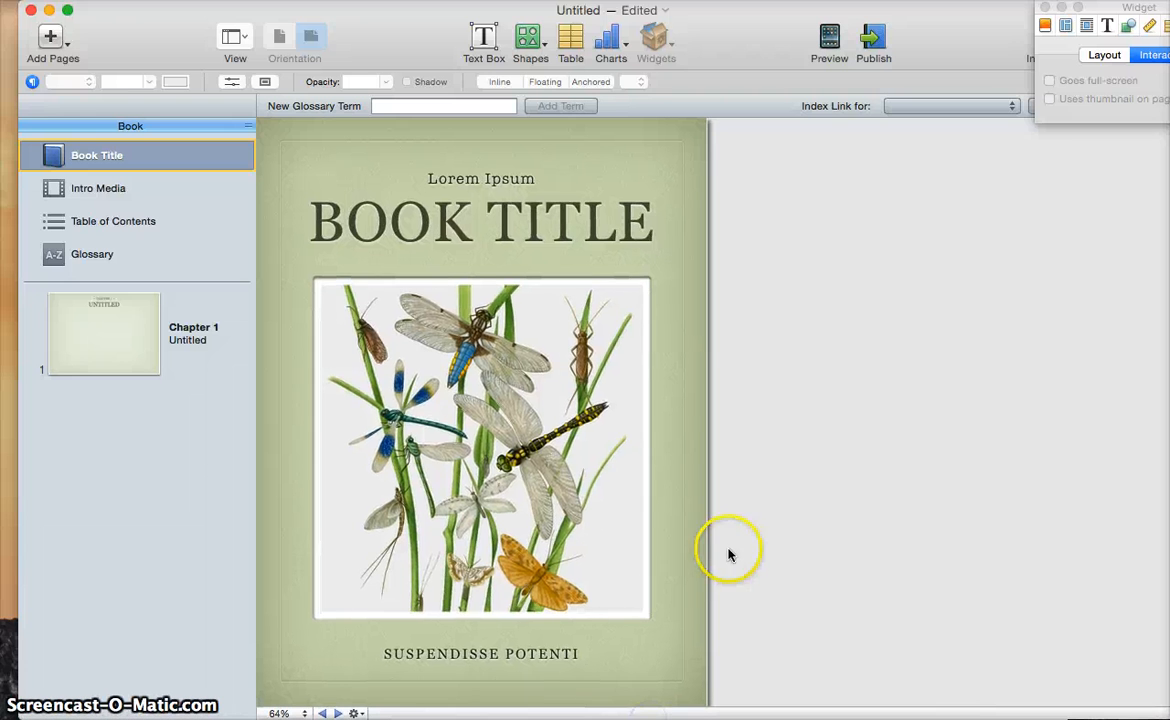
# Remove the dragonfly image from the cover and change the title to ABRAHAM LINCOLN
pyautogui.click(474, 447)
pyautogui.press('Delete')
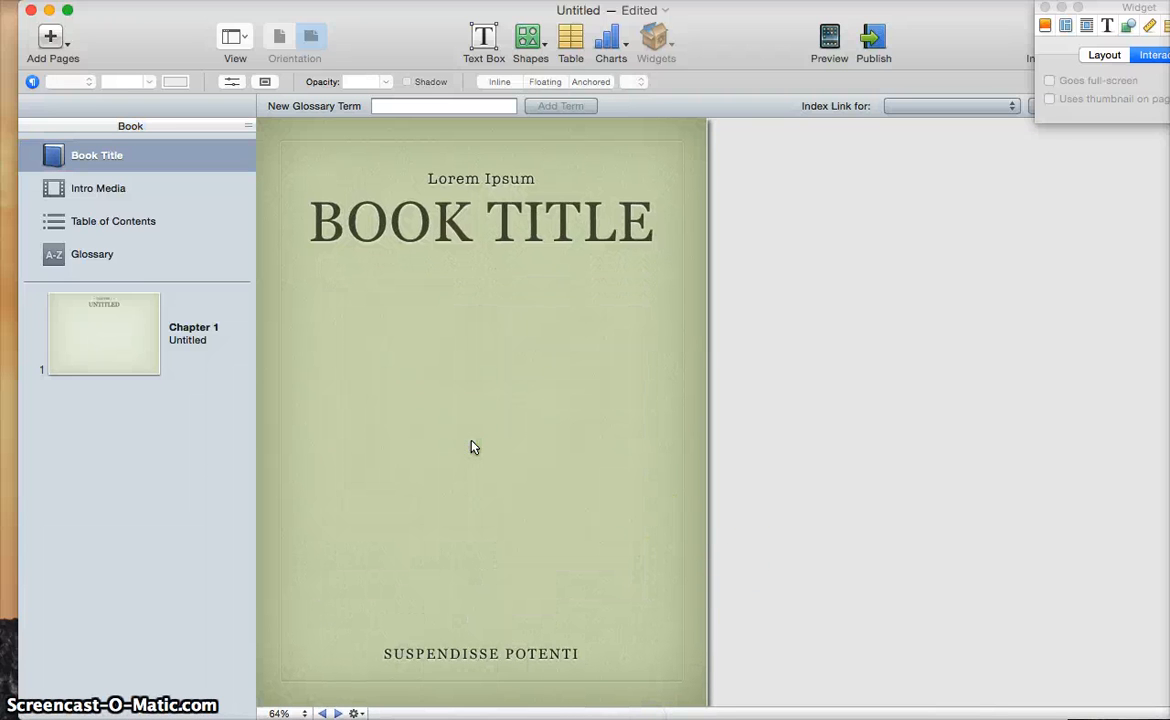
pyautogui.click(540, 215)
pyautogui.doubleClick(541, 216)
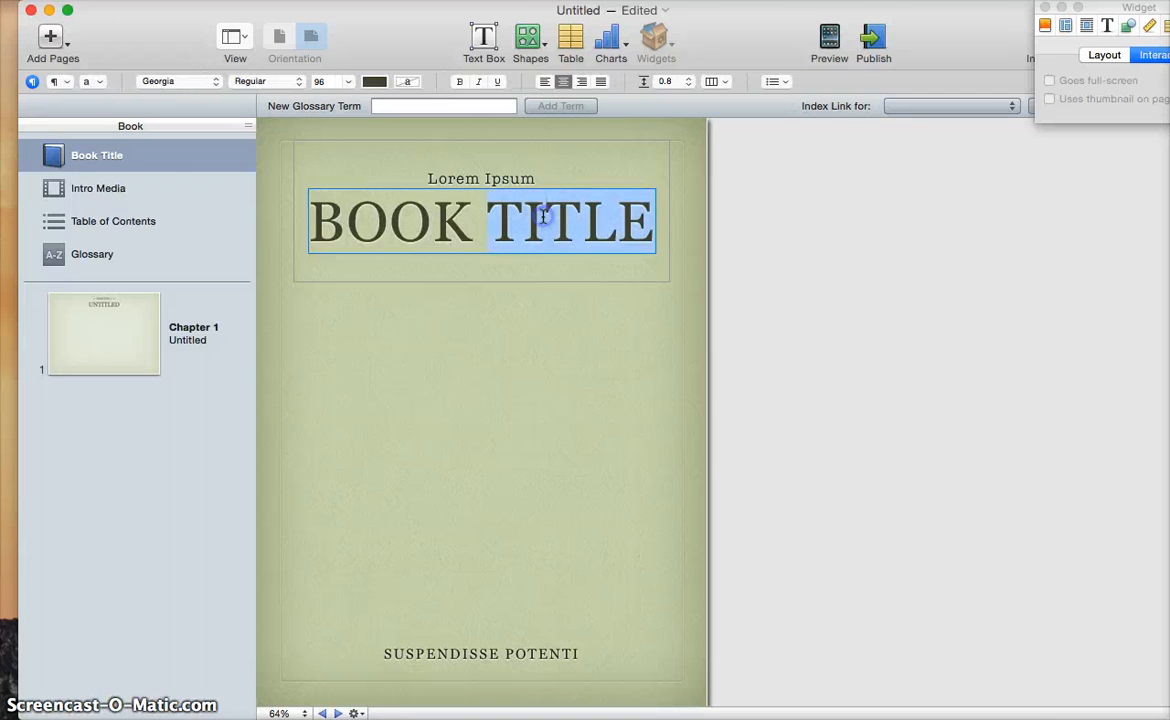
pyautogui.press('BackSpace')
pyautogui.press('BackSpace')
pyautogui.press('BackSpace')
pyautogui.press('BackSpace')
pyautogui.press('BackSpace')
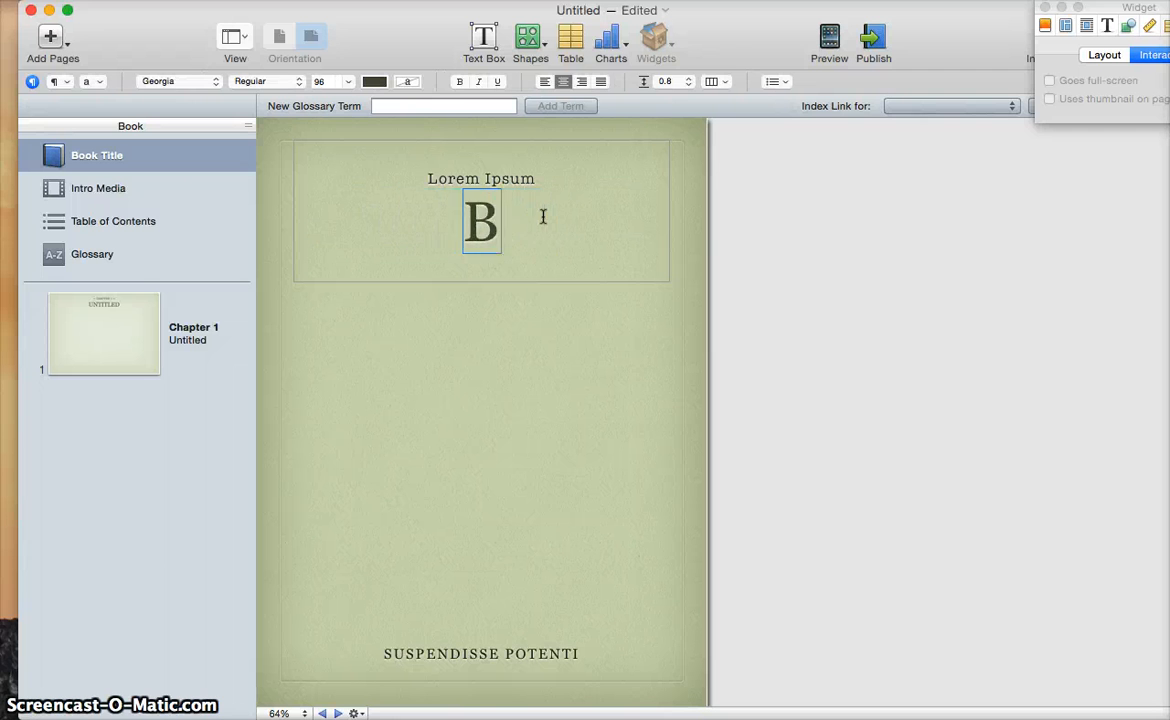
pyautogui.write('ABRAHAM LINCOLCN')
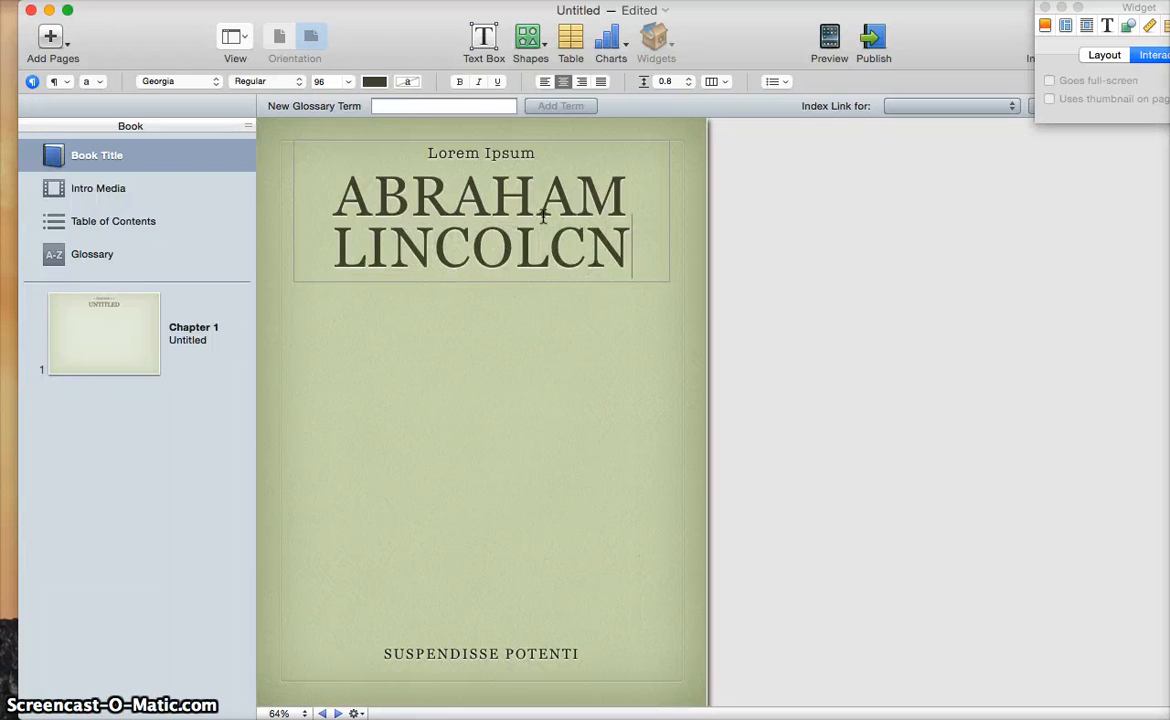
pyautogui.press('BackSpace')
pyautogui.press('BackSpace')
pyautogui.write('N')
# Delete the Lorem Ipsum subtitle and replace SUSPENDISSE POTENTI with the two authors' names
pyautogui.click(480, 153)
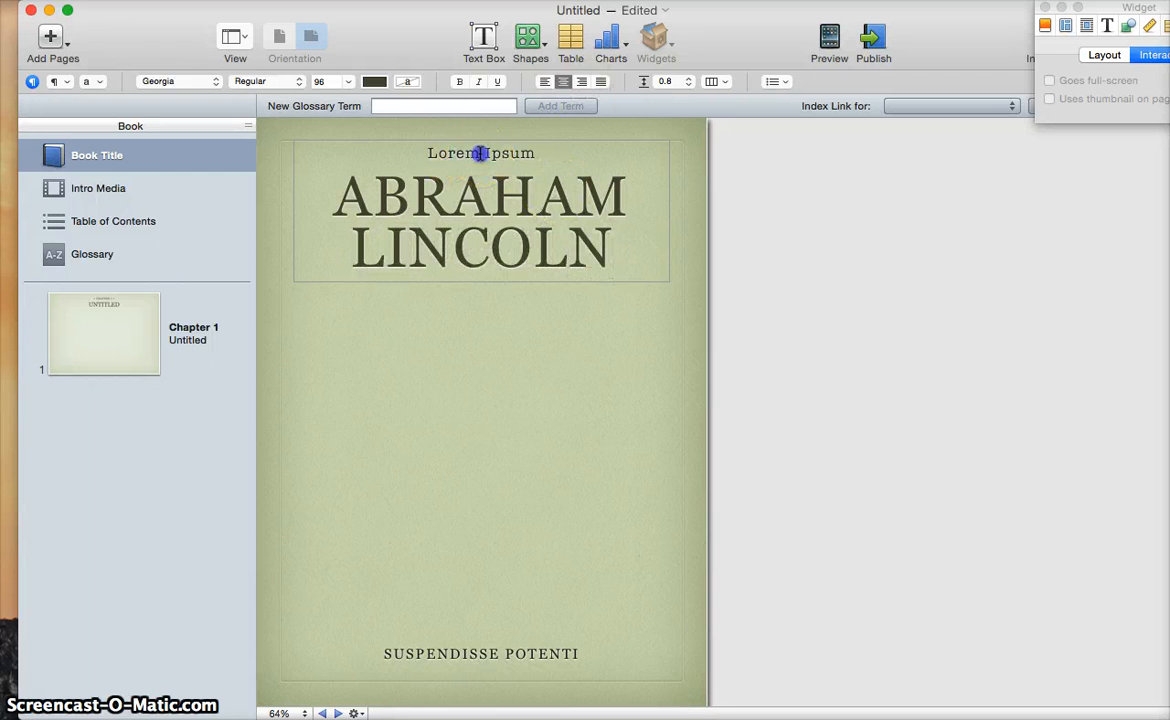
pyautogui.tripleClick(480, 153)
pyautogui.press('BackSpace')
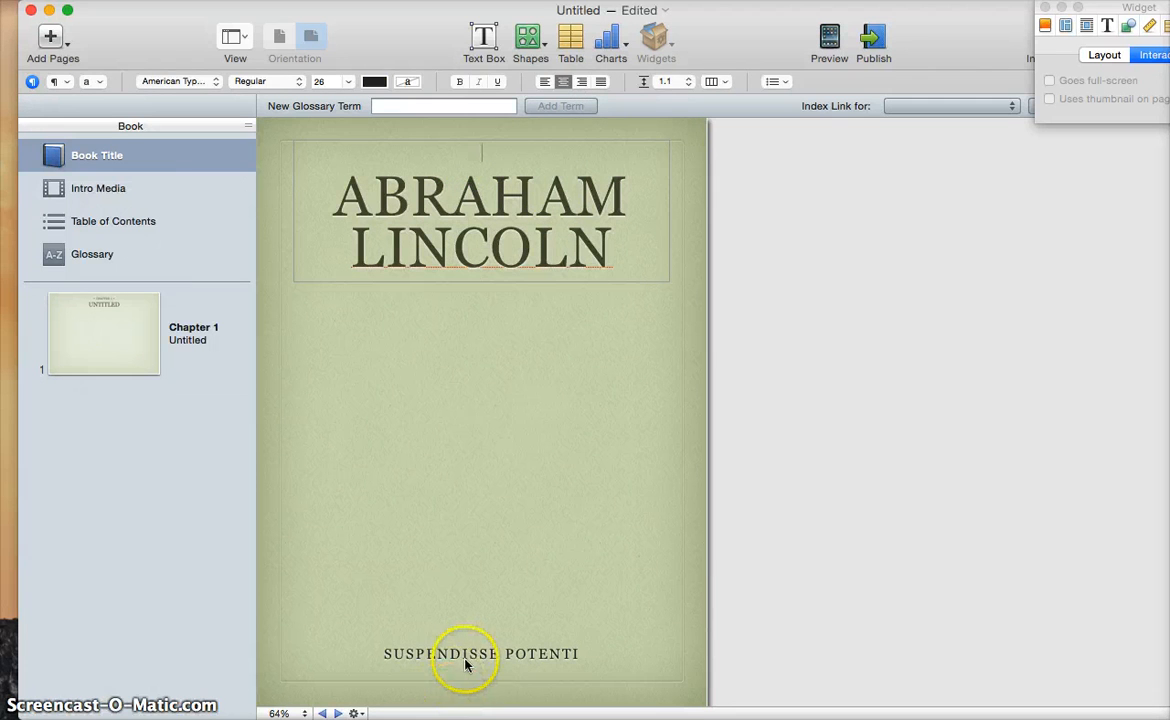
pyautogui.click(462, 655)
pyautogui.tripleClick(466, 655)
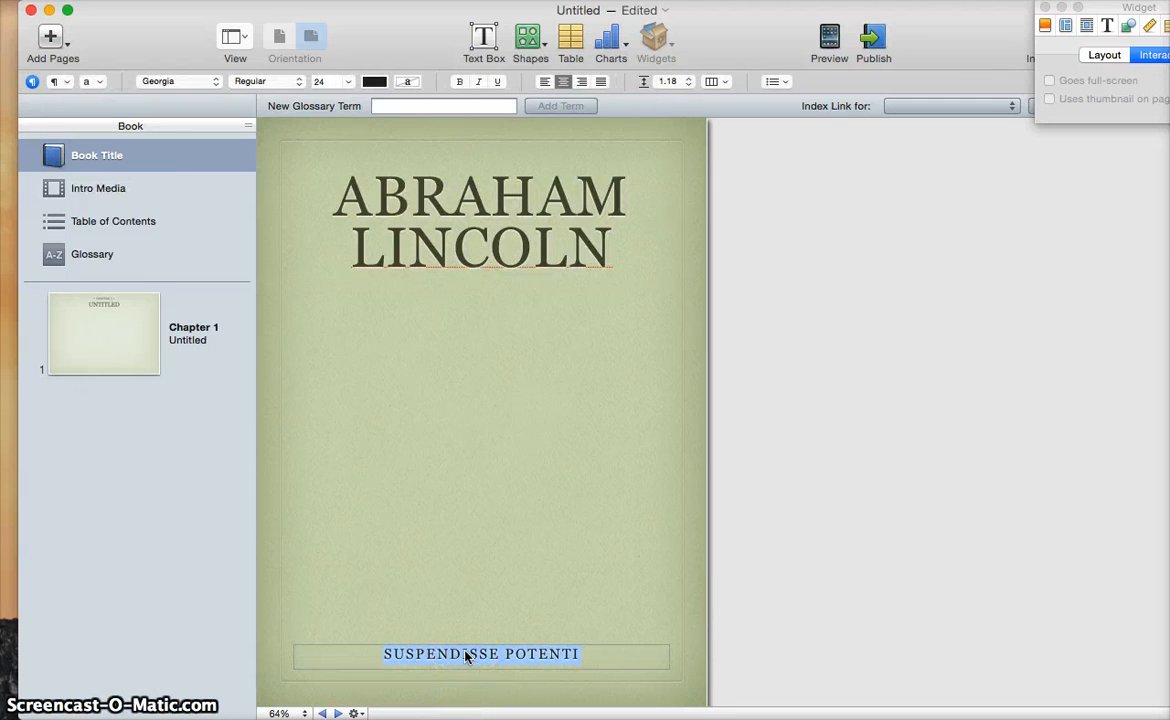
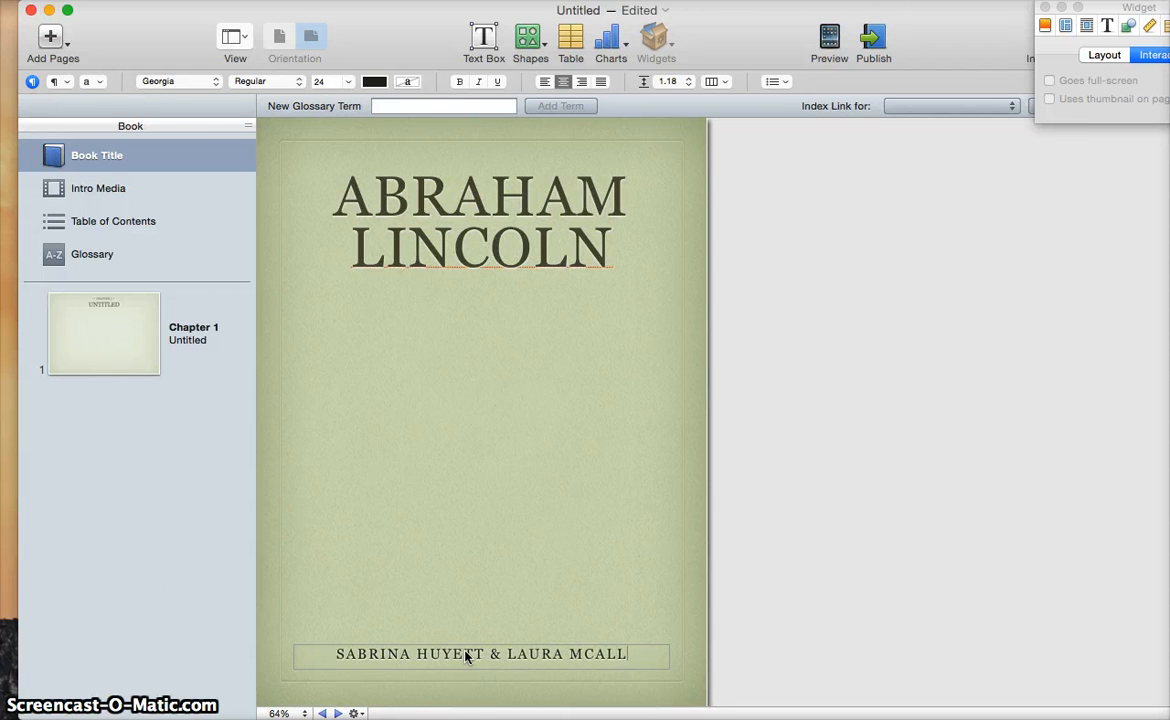
pyautogui.click(478, 651)
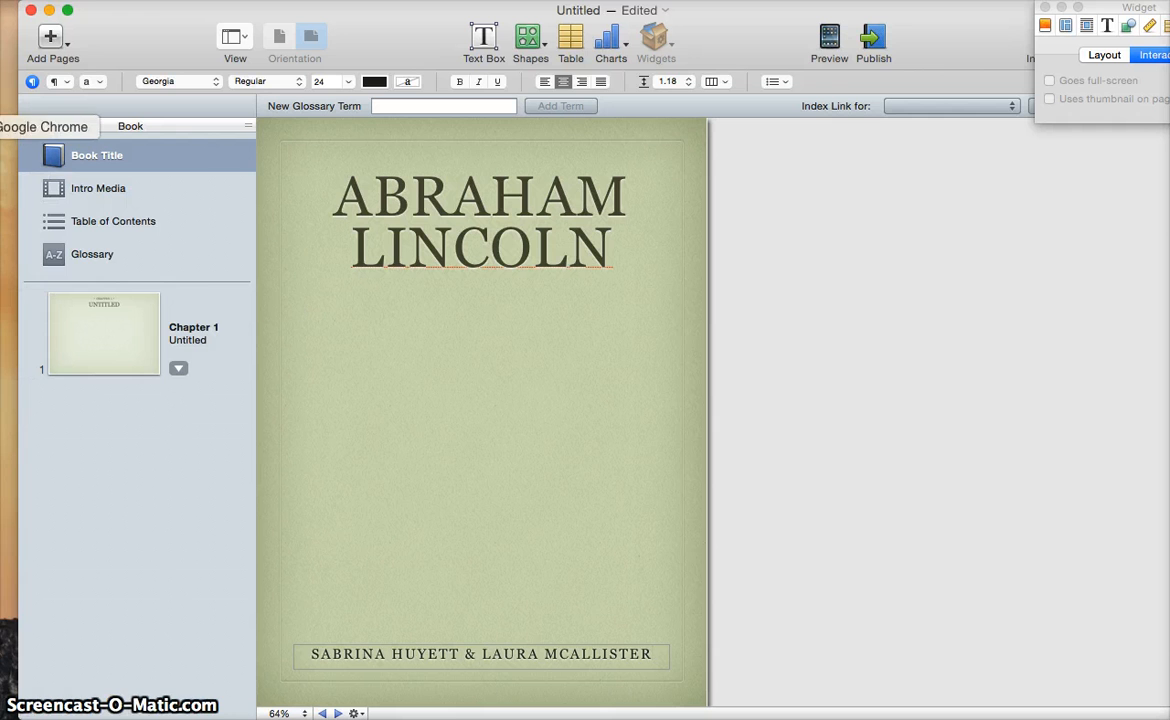
# In Chrome, search Google for wikimedia commons and close the stray Facebook tab
pyautogui.click(8, 126)
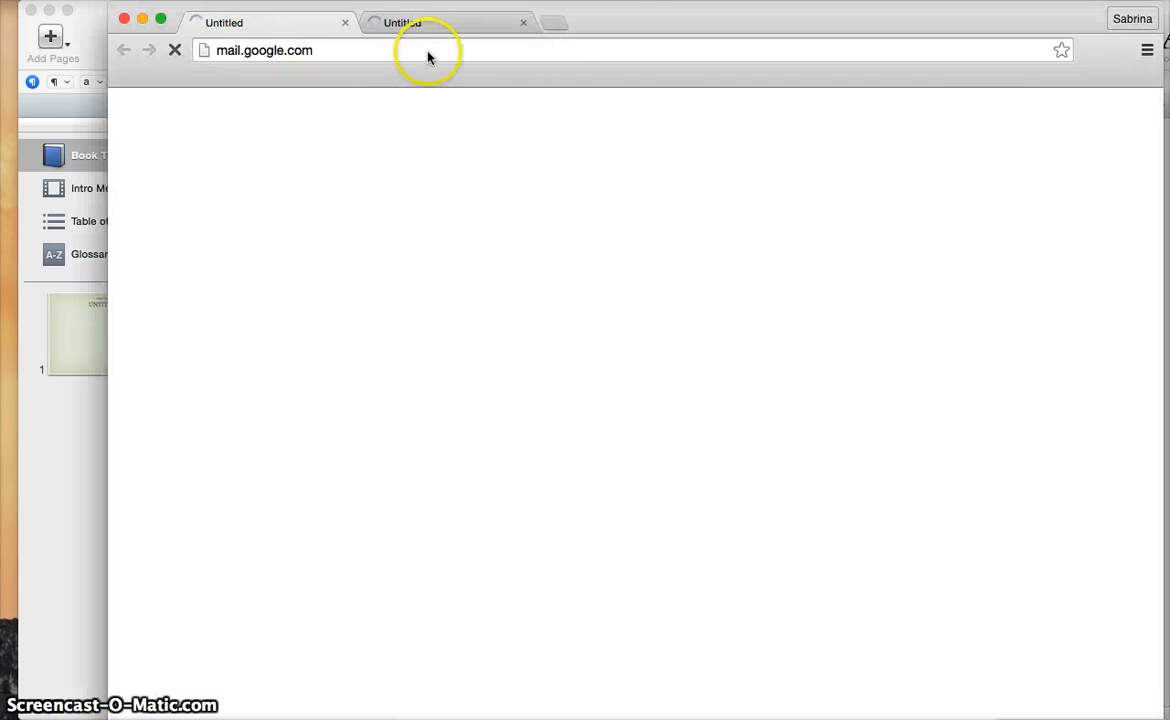
pyautogui.click(351, 50)
pyautogui.write('m')
pyautogui.write('wikimedi')
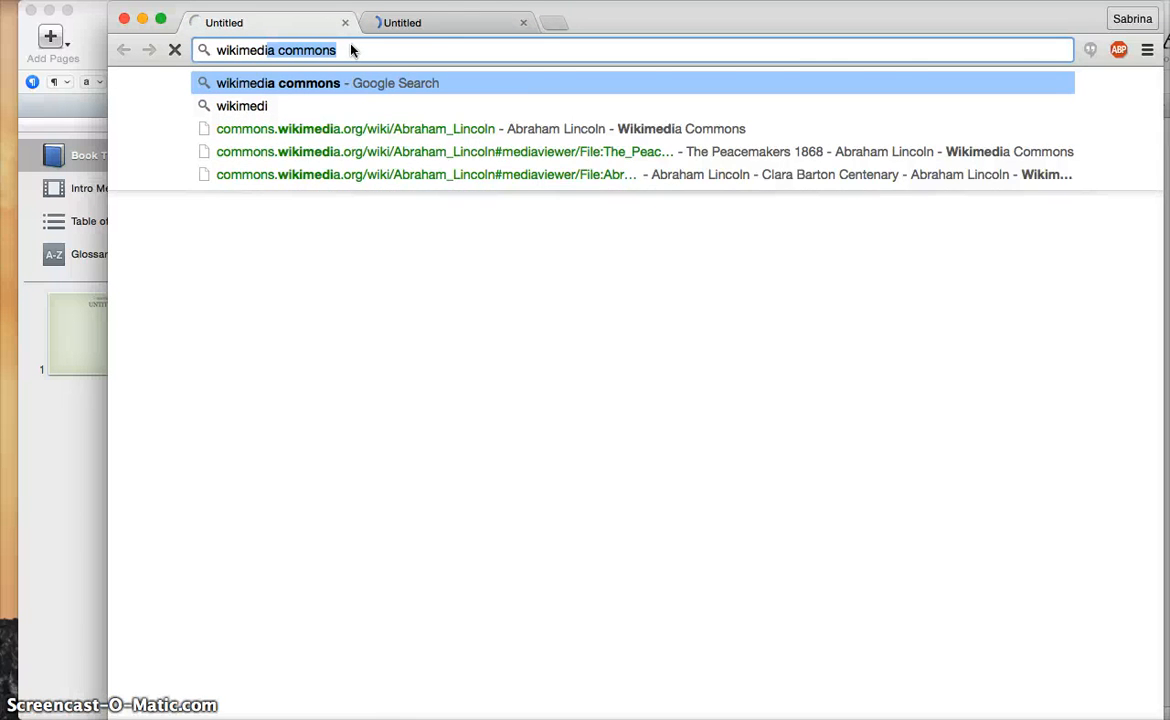
pyautogui.press('Return')
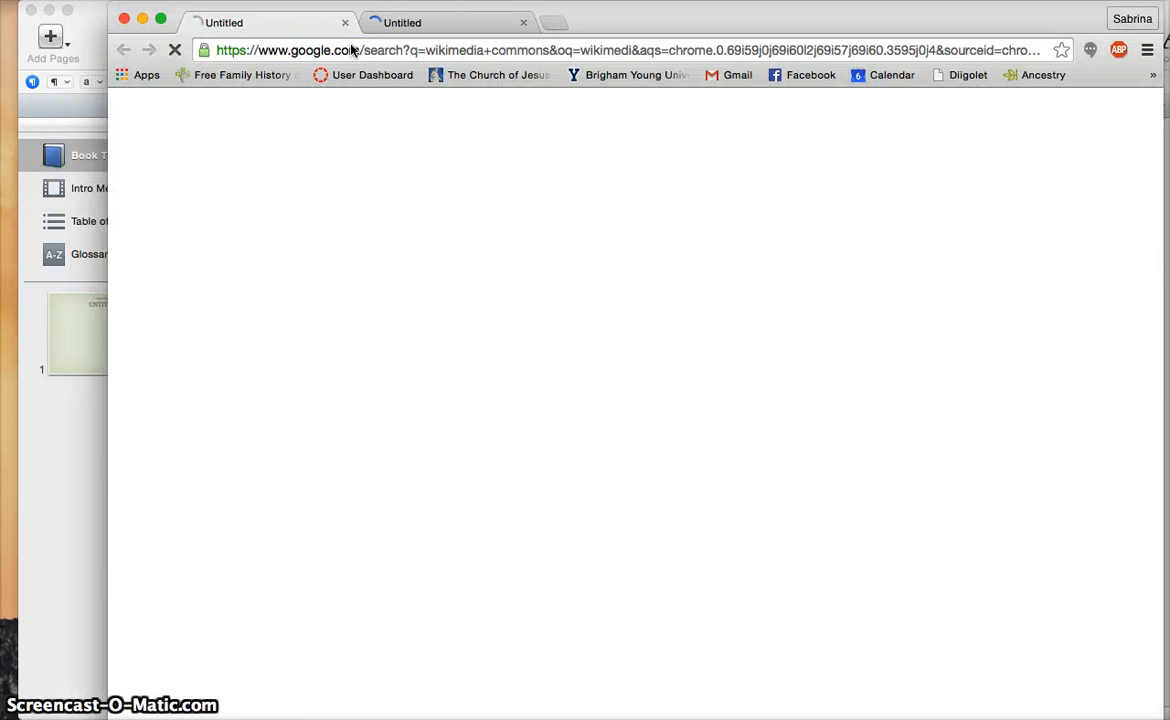
pyautogui.click(433, 33)
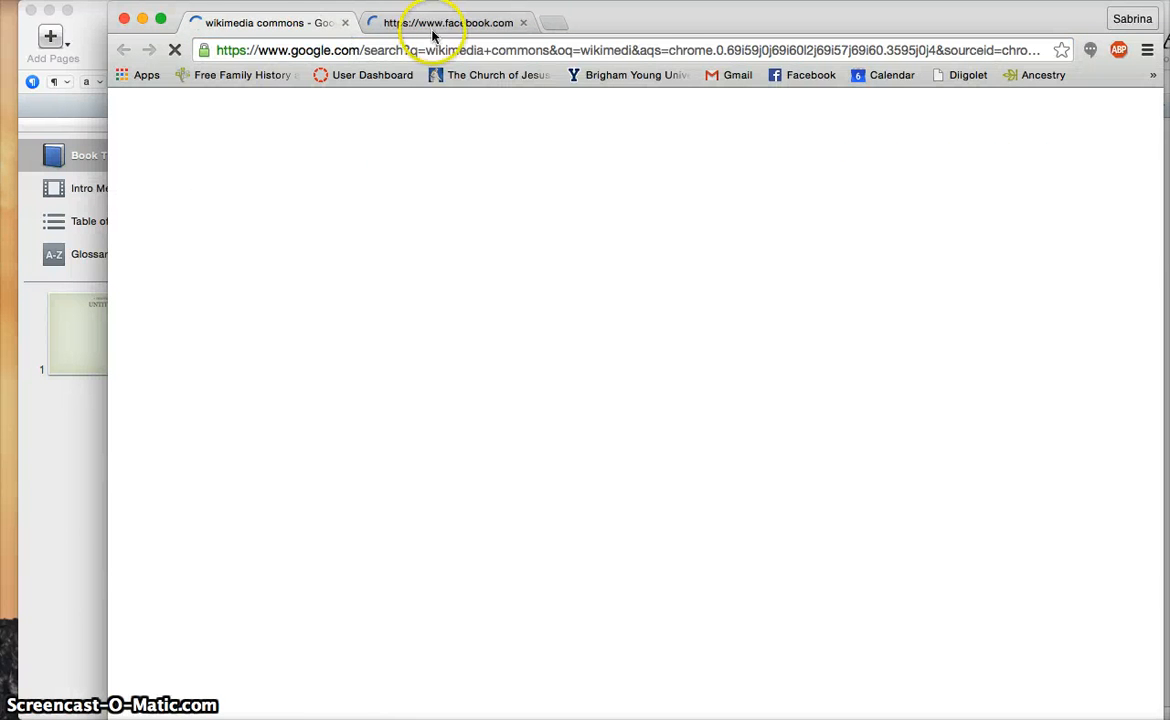
pyautogui.click(522, 22)
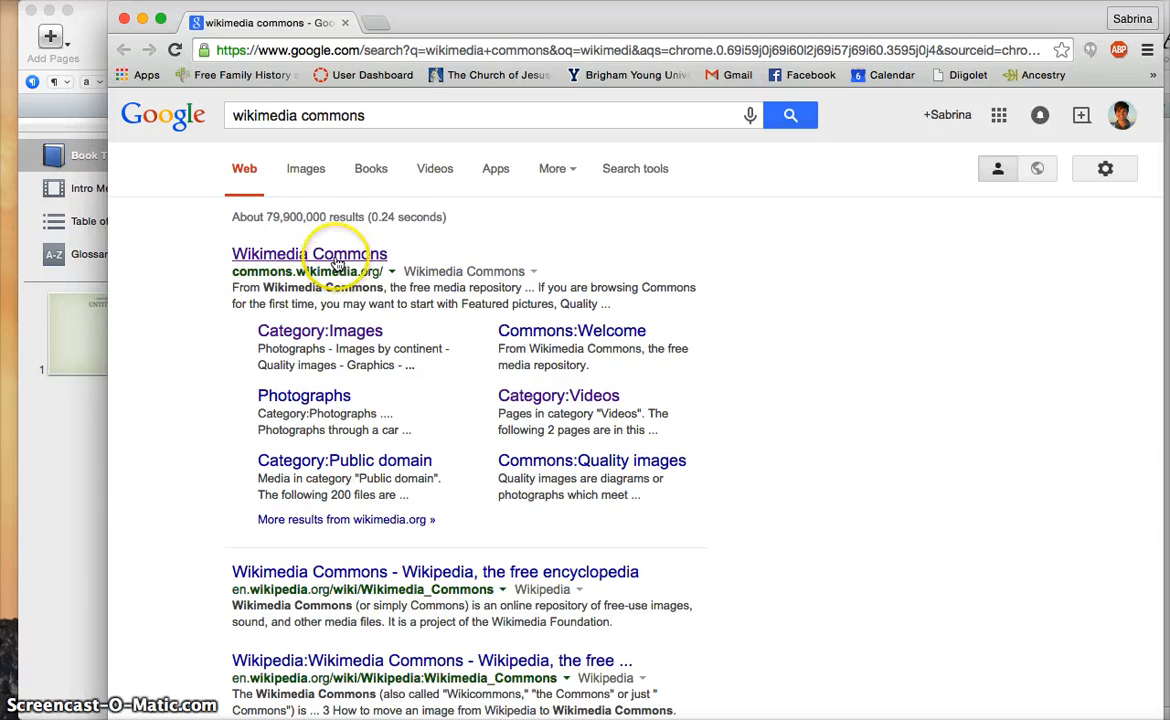
# Open Wikimedia Commons and search for the Abraham Lincoln page
pyautogui.click(254, 255)
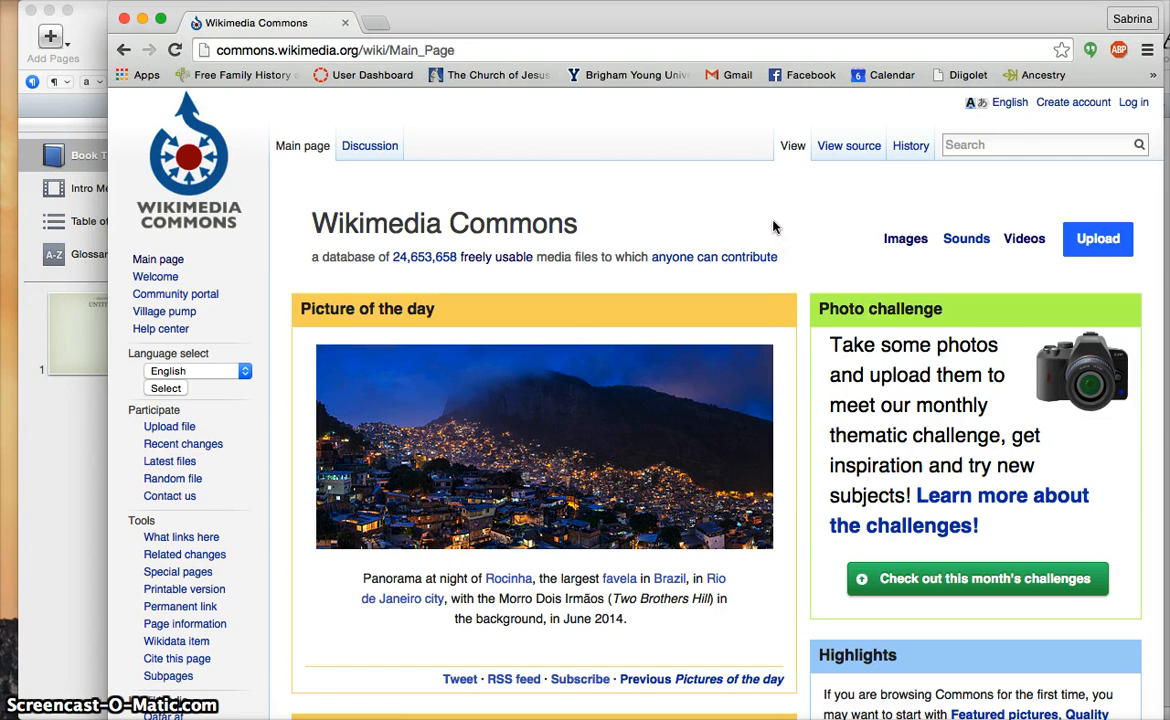
pyautogui.click(980, 143)
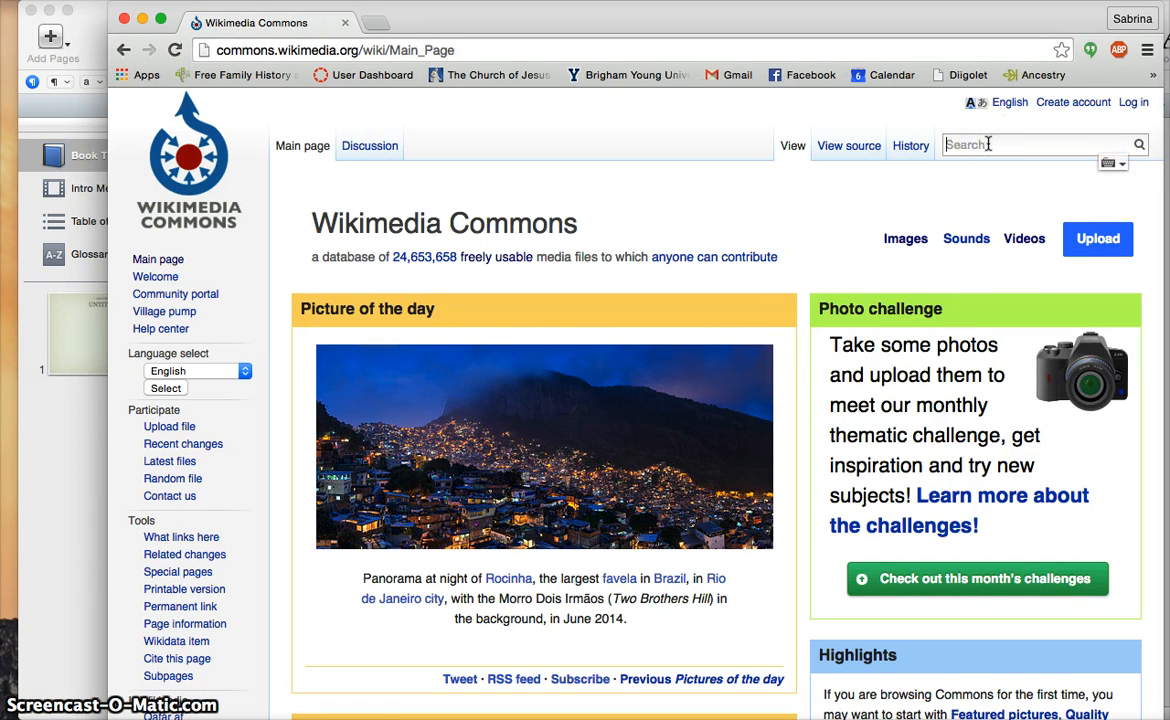
pyautogui.write('abraham lin')
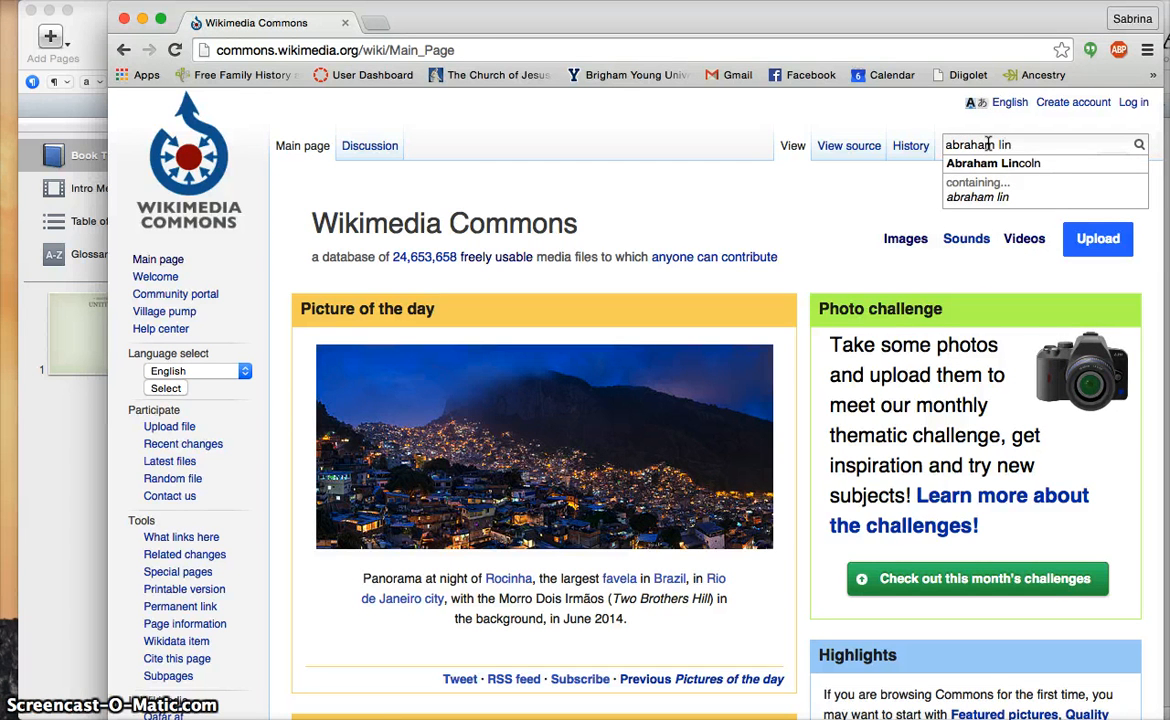
pyautogui.press('Down')
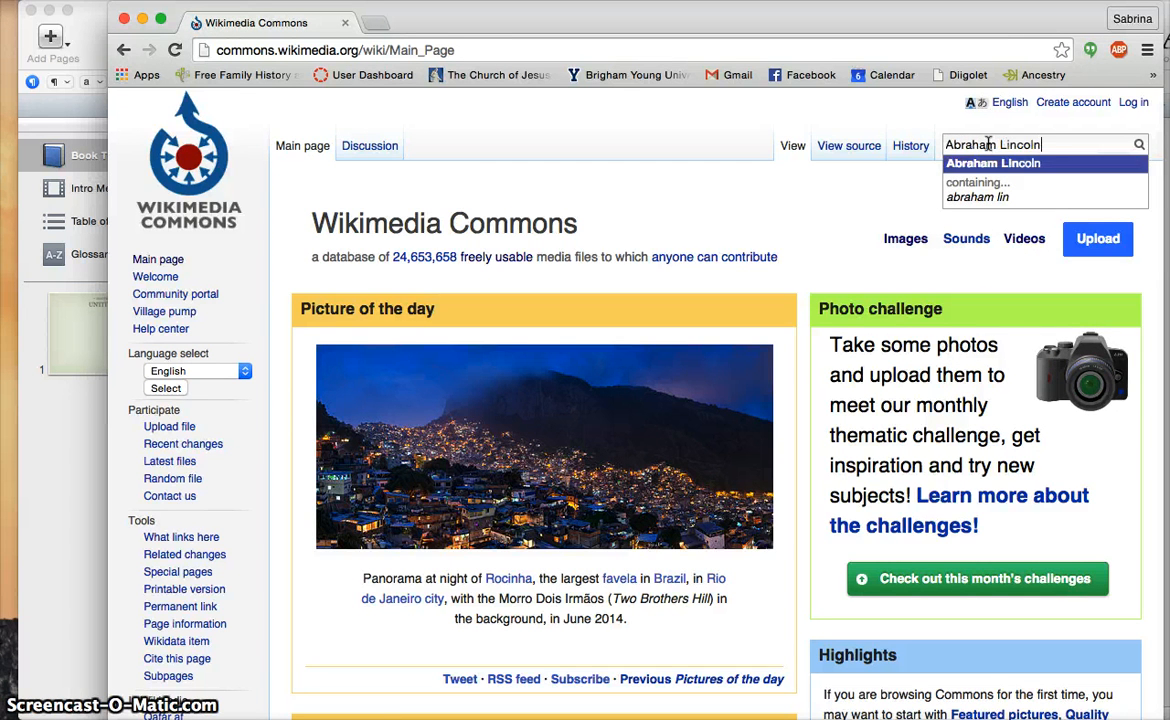
pyautogui.press('Return')
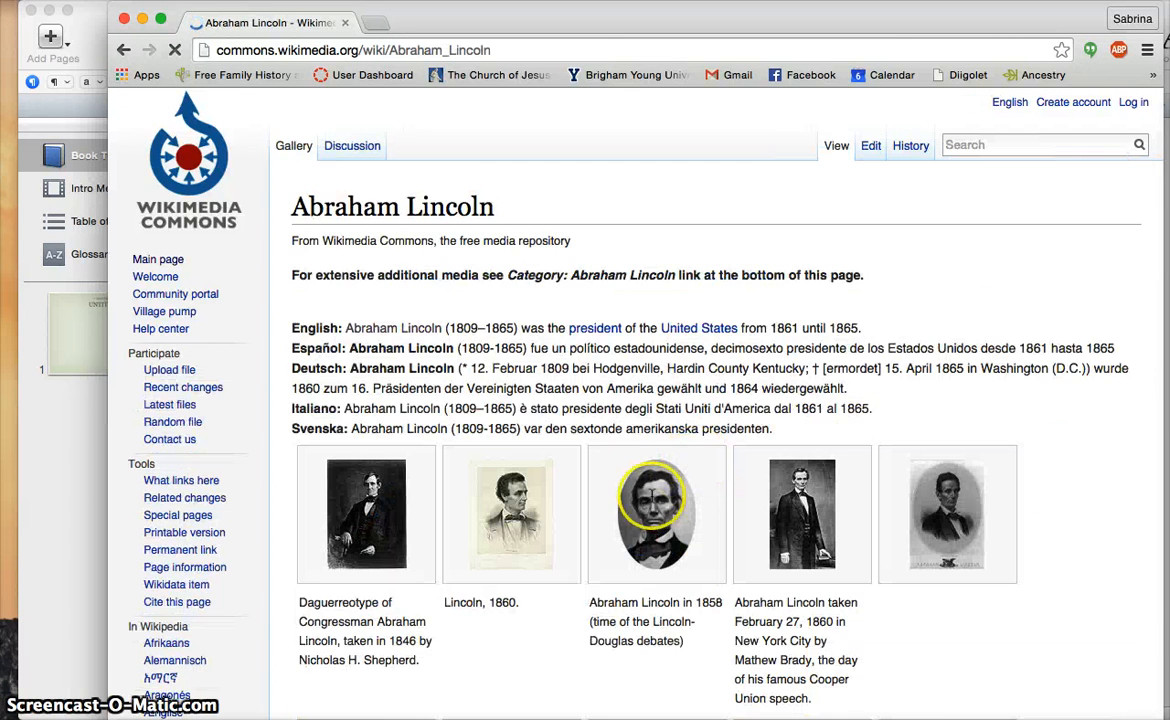
# Browse the Abraham Lincoln gallery and open the 1846 daguerreotype portrait full-size
pyautogui.scroll(-2, 651, 495)
pyautogui.scroll(-5, 651, 495)
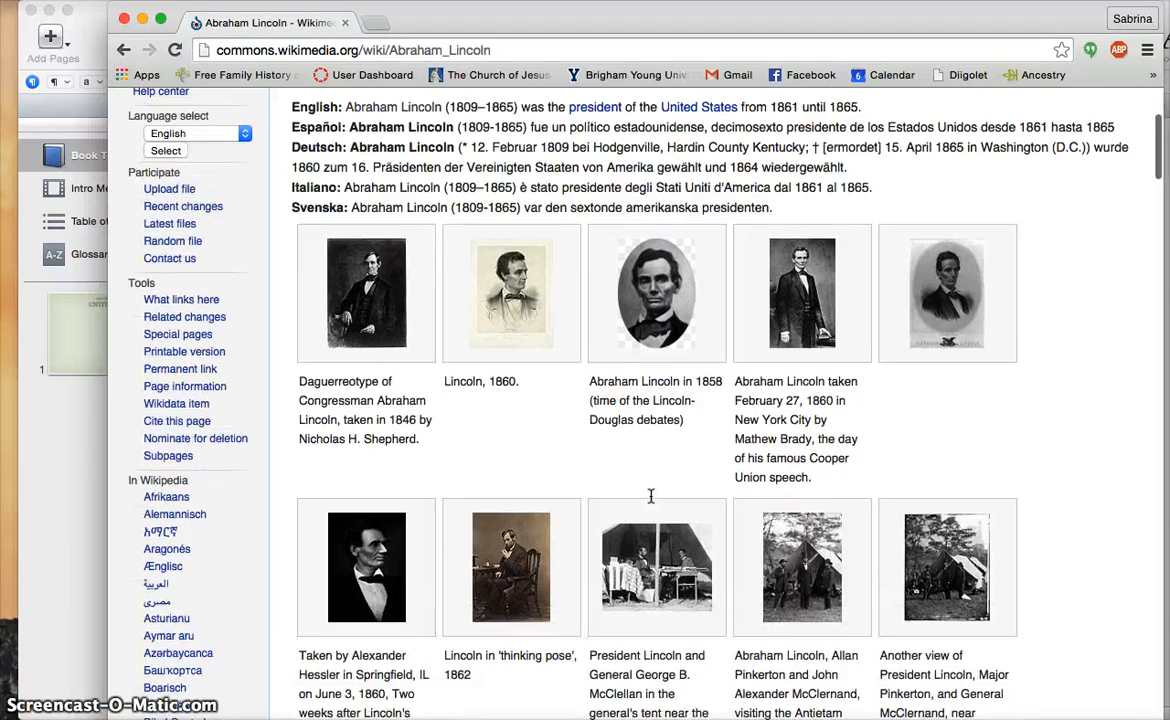
pyautogui.scroll(-7, 651, 495)
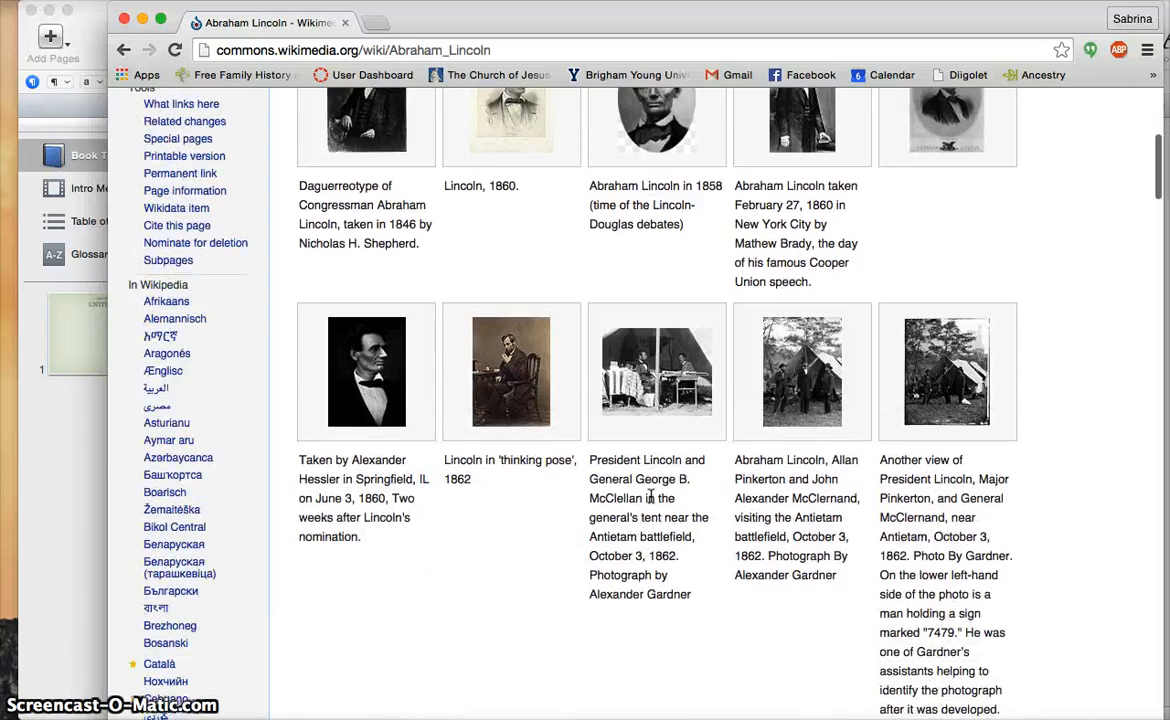
pyautogui.scroll(-6, 651, 496)
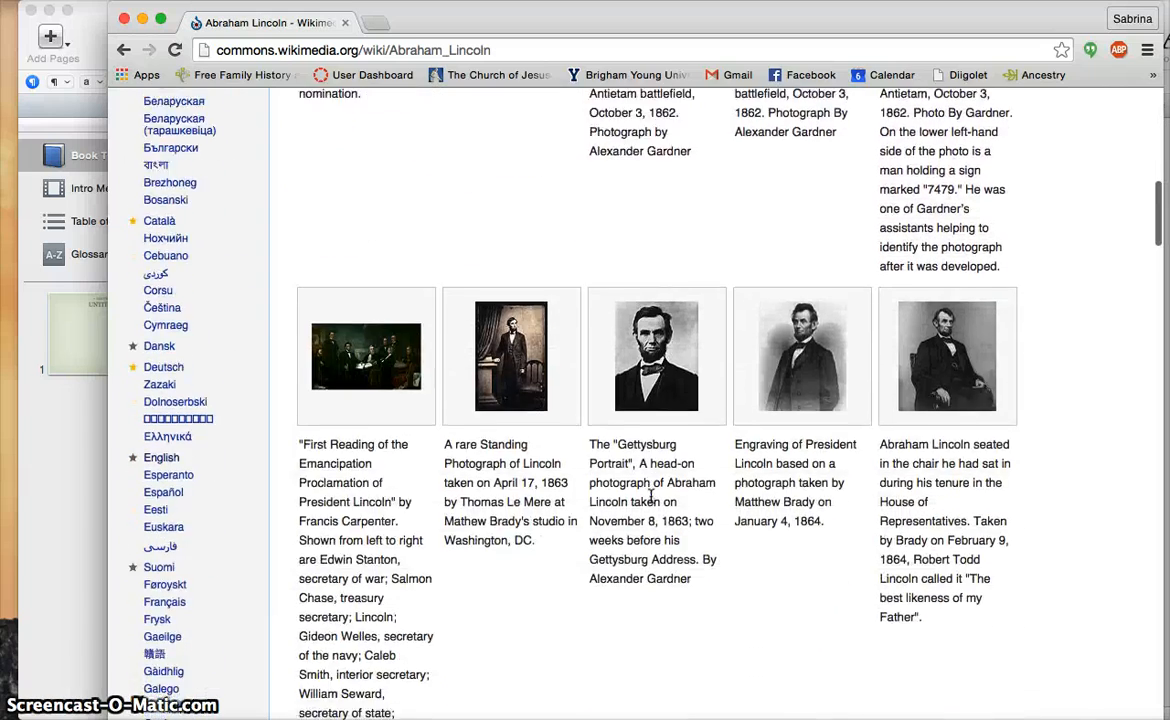
pyautogui.scroll(-8, 651, 496)
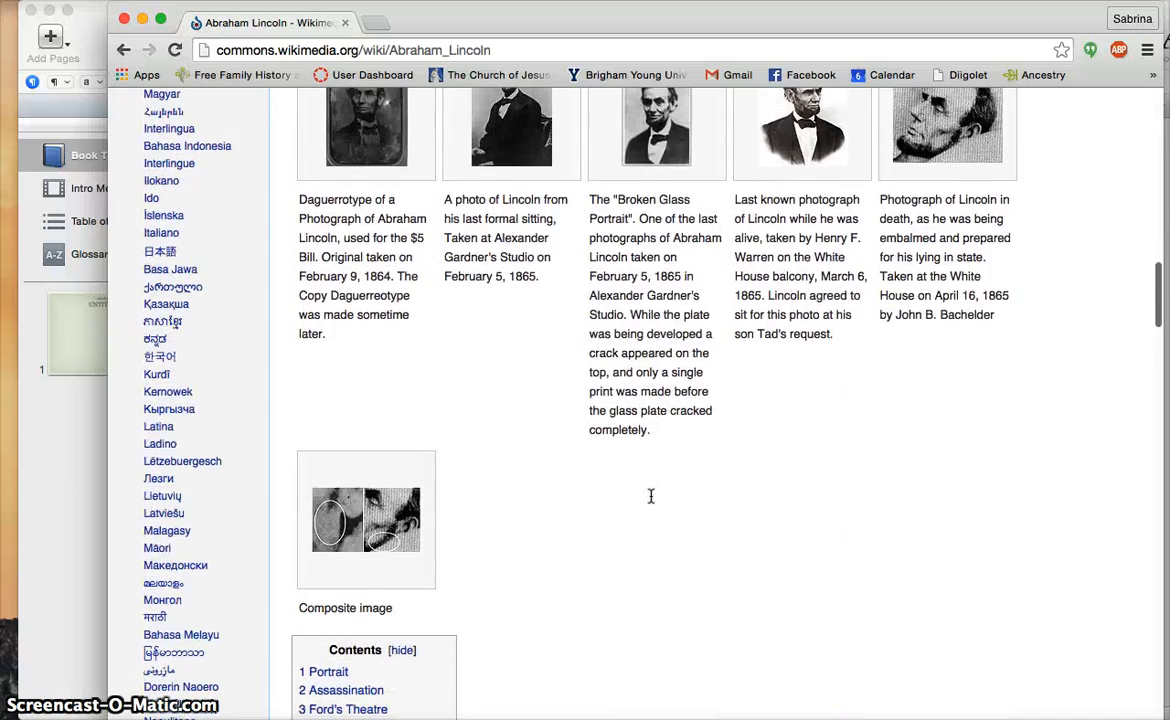
pyautogui.scroll(20, 650, 496)
pyautogui.click(332, 525)
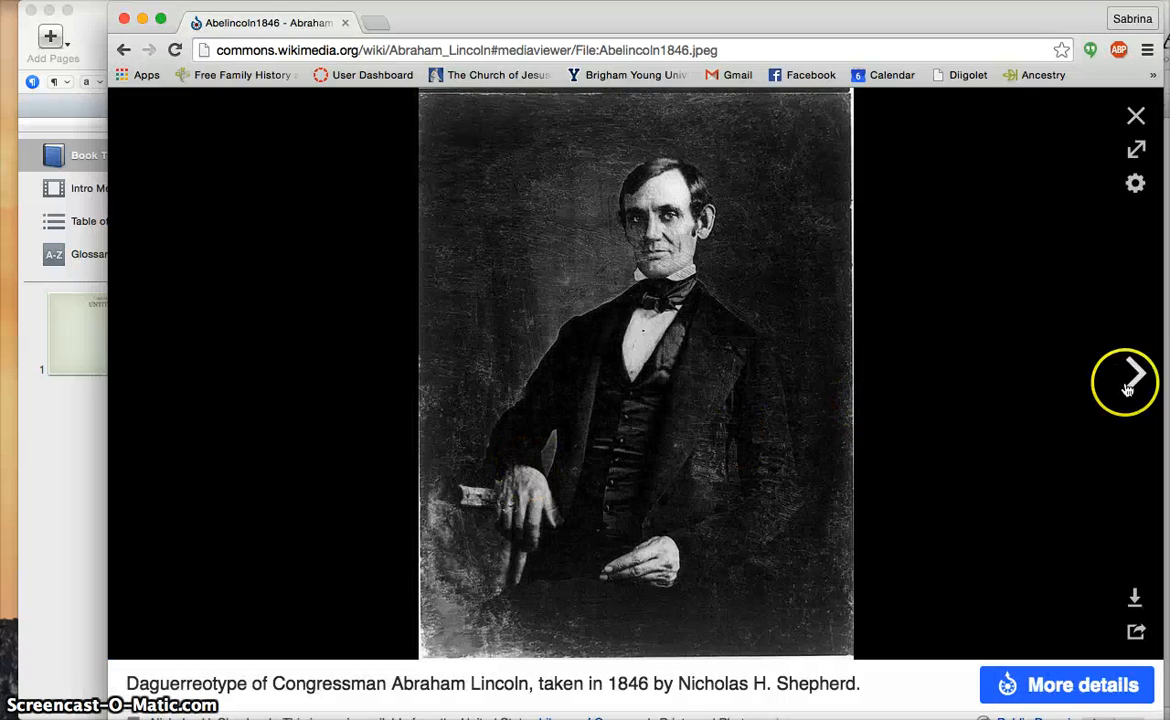
# Page through the Media Viewer images to the 1858 oval Lincoln portrait
pyautogui.click(1136, 376)
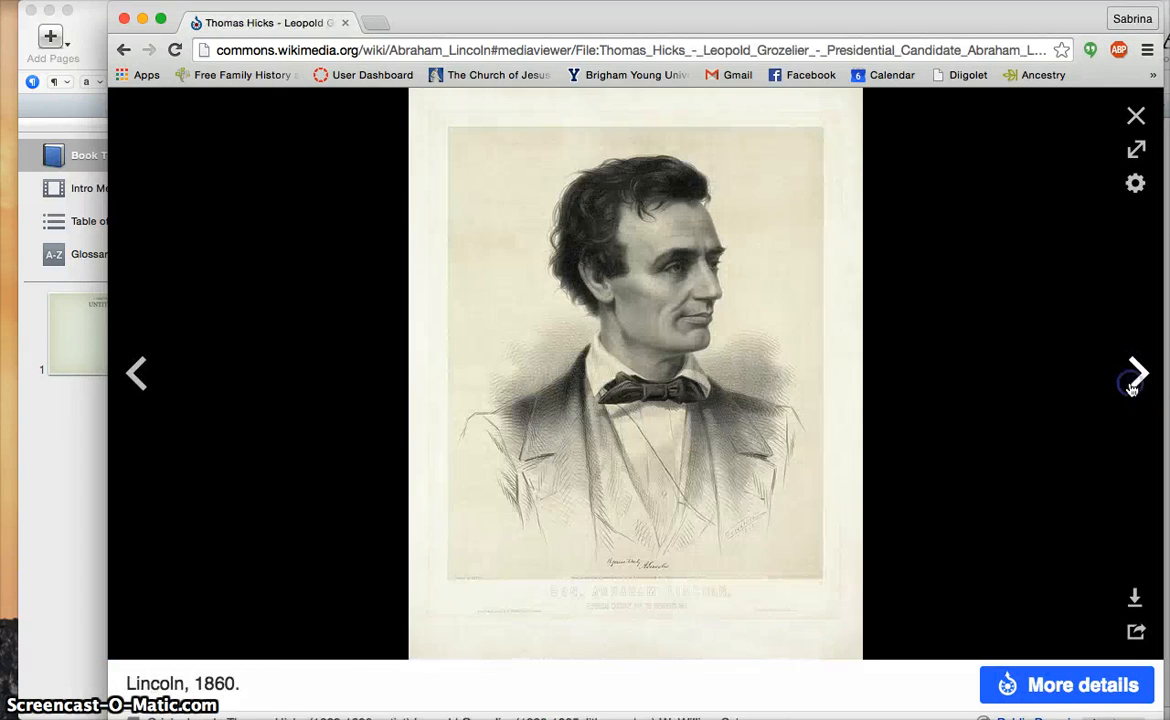
pyautogui.click(1136, 378)
pyautogui.click(1134, 380)
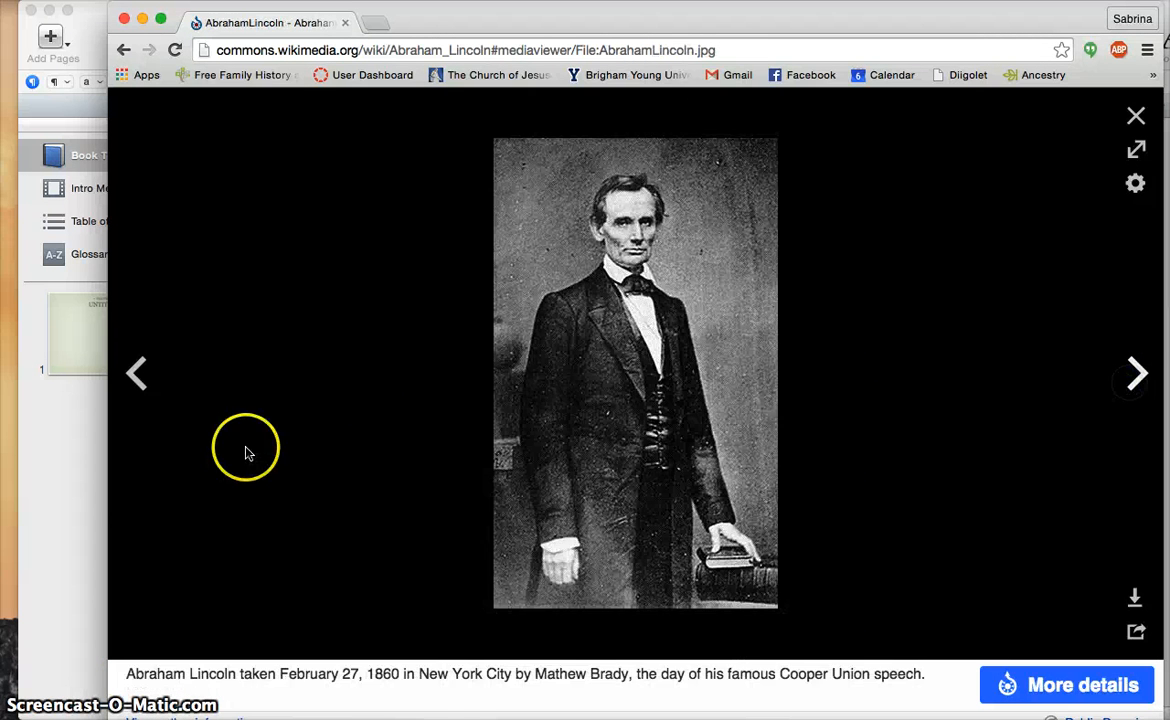
pyautogui.click(136, 376)
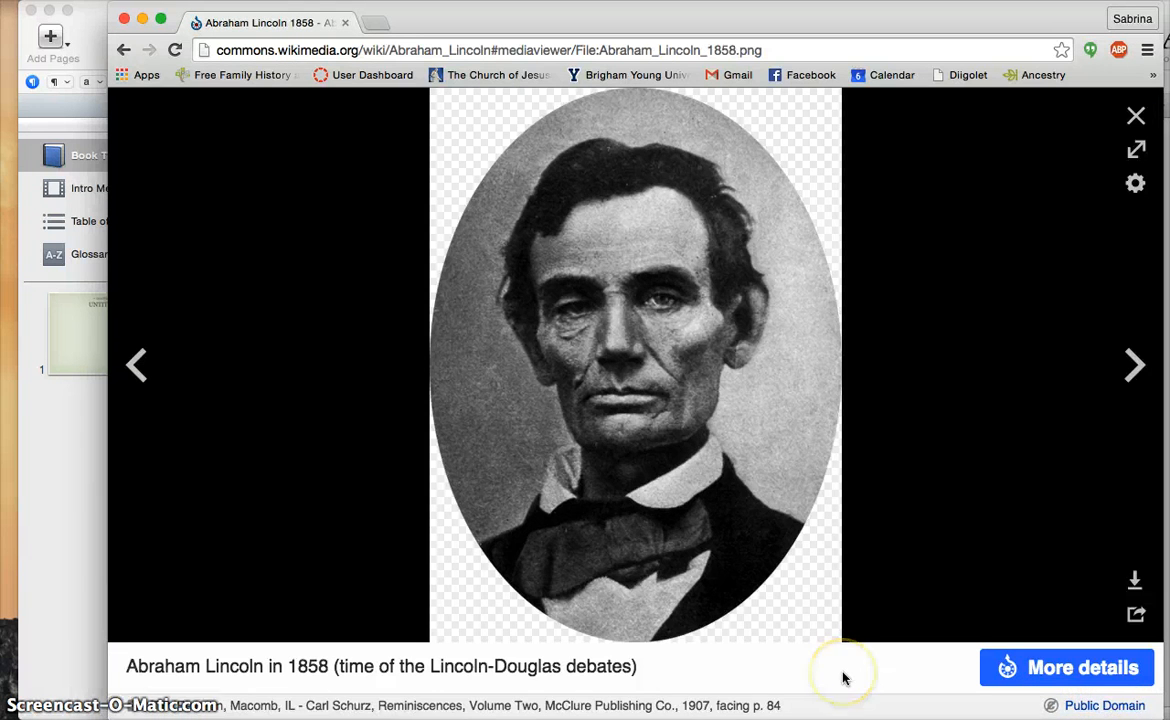
pyautogui.scroll(-2, 842, 679)
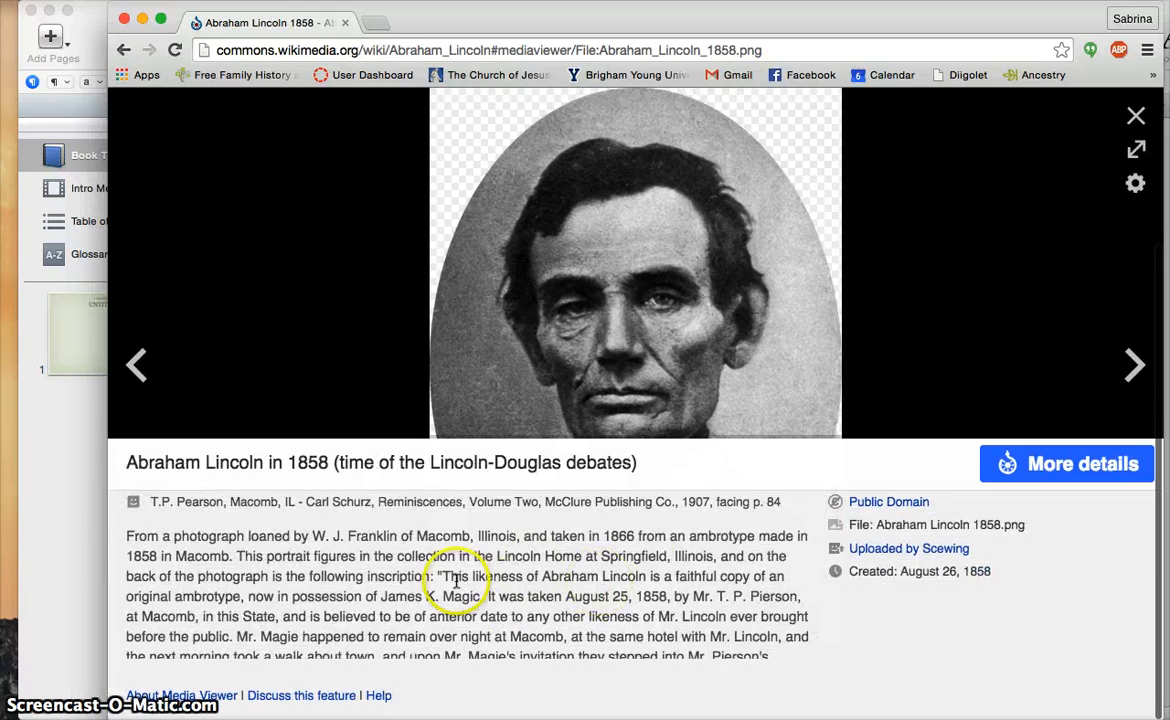
pyautogui.scroll(2, 817, 461)
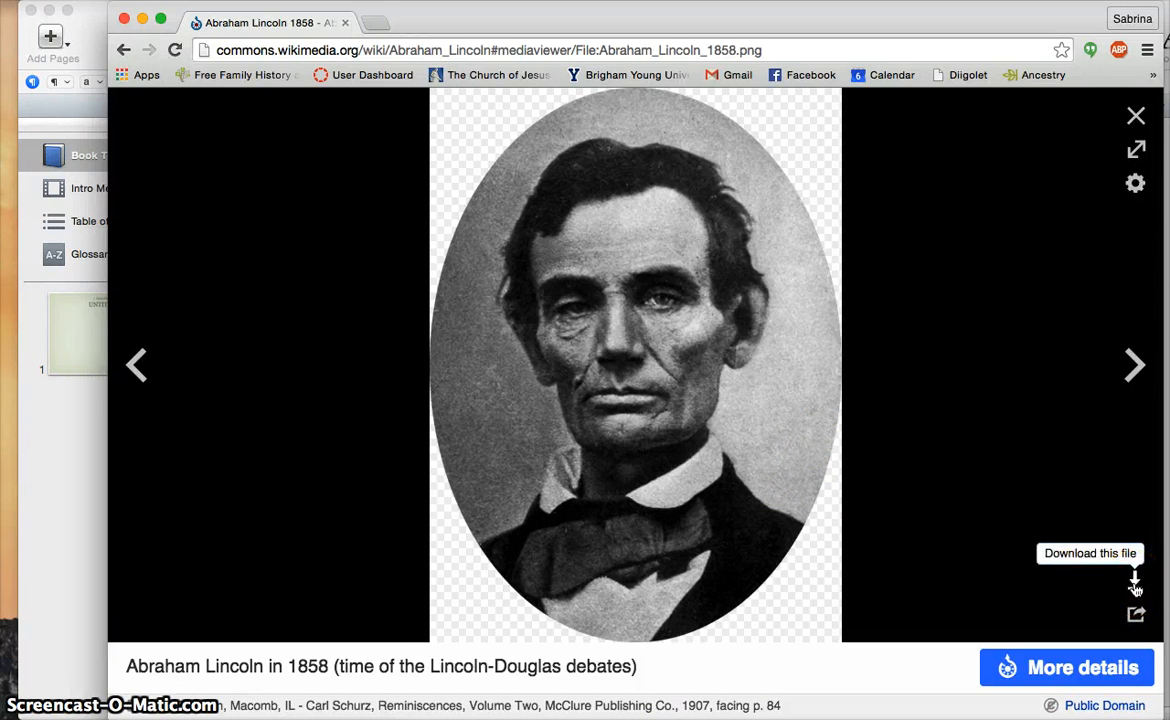
# Download the original 1858 portrait file and return to the iBooks Author book
pyautogui.click(1135, 585)
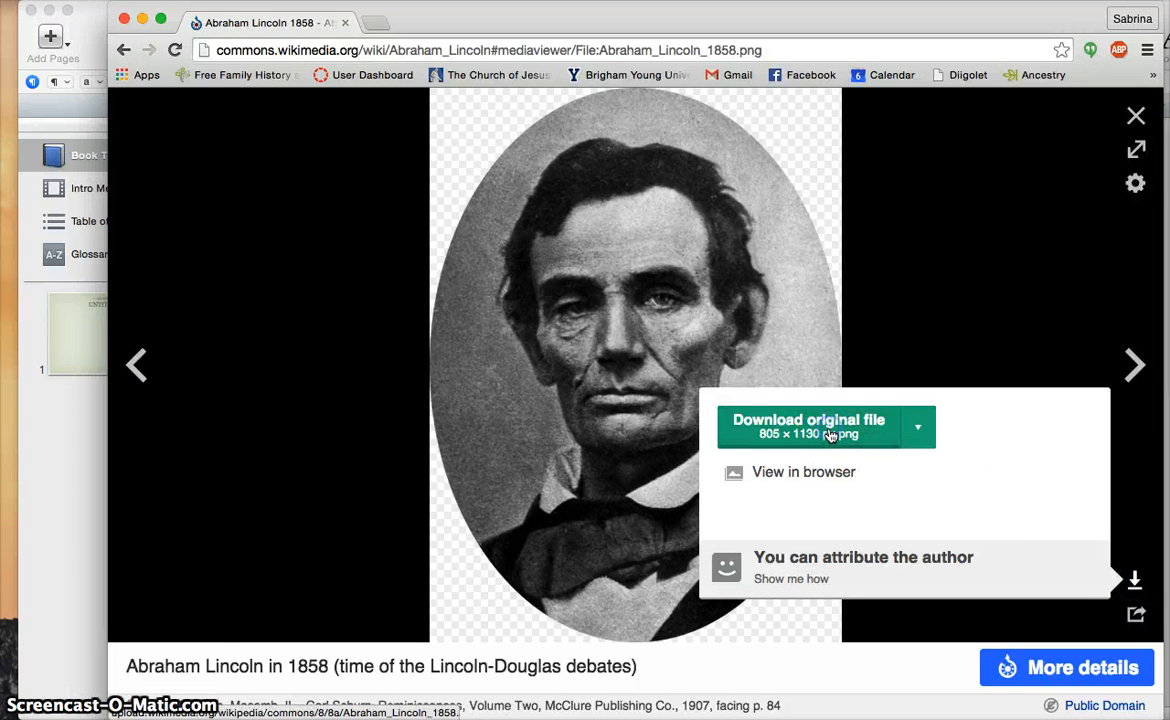
pyautogui.click(830, 436)
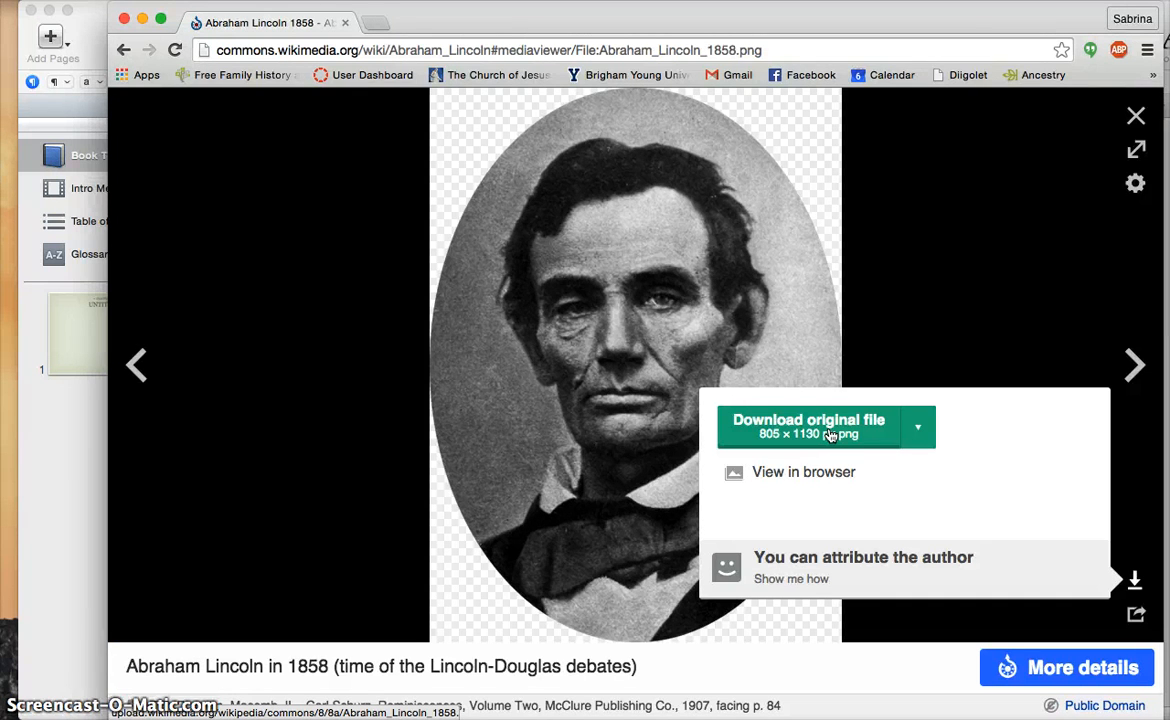
pyautogui.click(836, 618)
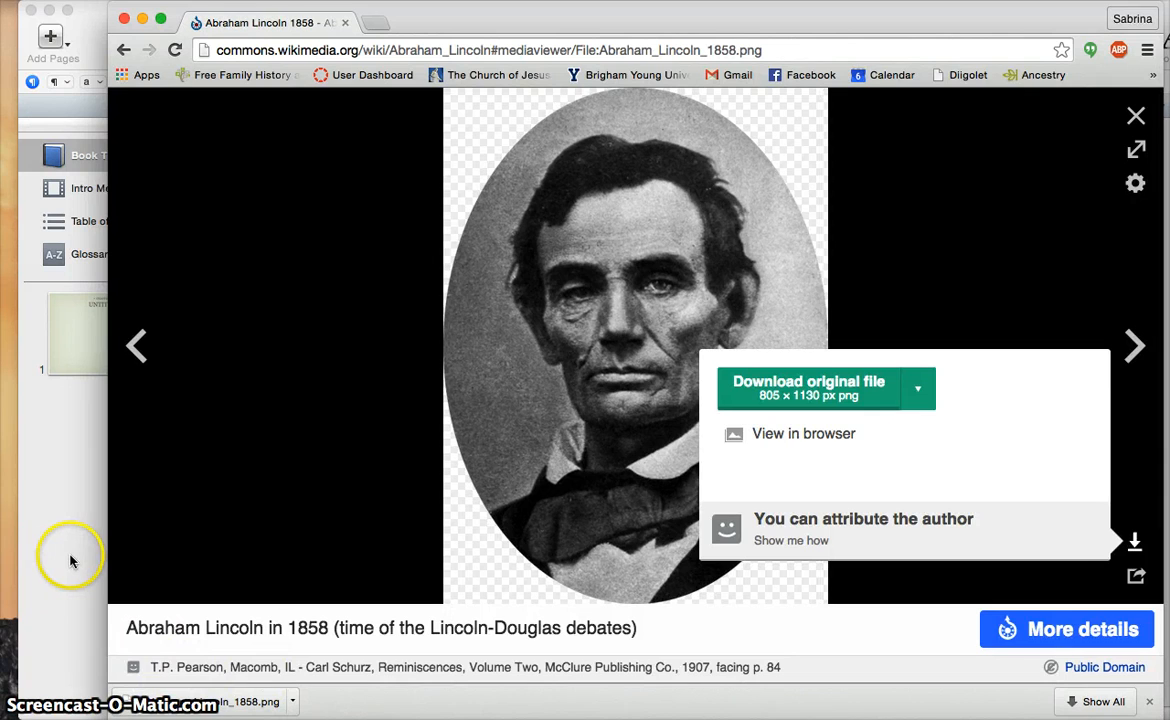
pyautogui.click(68, 563)
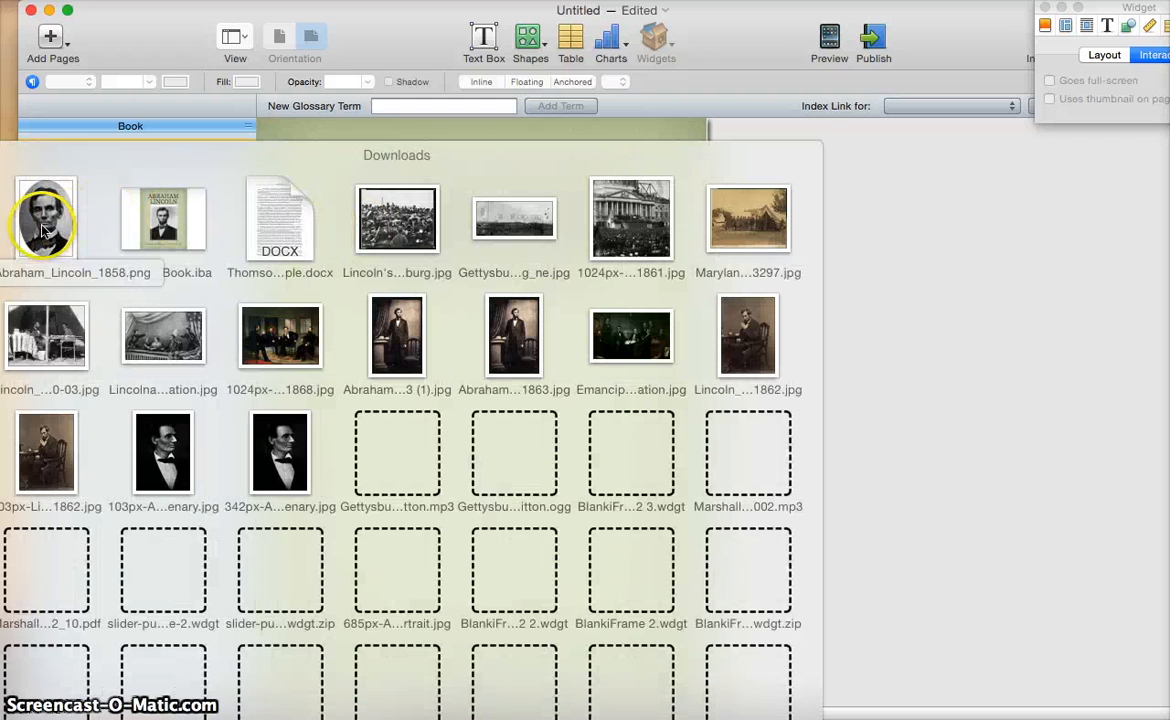
# Place Abraham_Lincoln_1858.png on the cover, enlarge it to about 398 × 558 pt and centre it
pyautogui.moveTo(42, 232); pyautogui.dragTo(476, 428)
pyautogui.moveTo(457, 379); pyautogui.dragTo(474, 432)
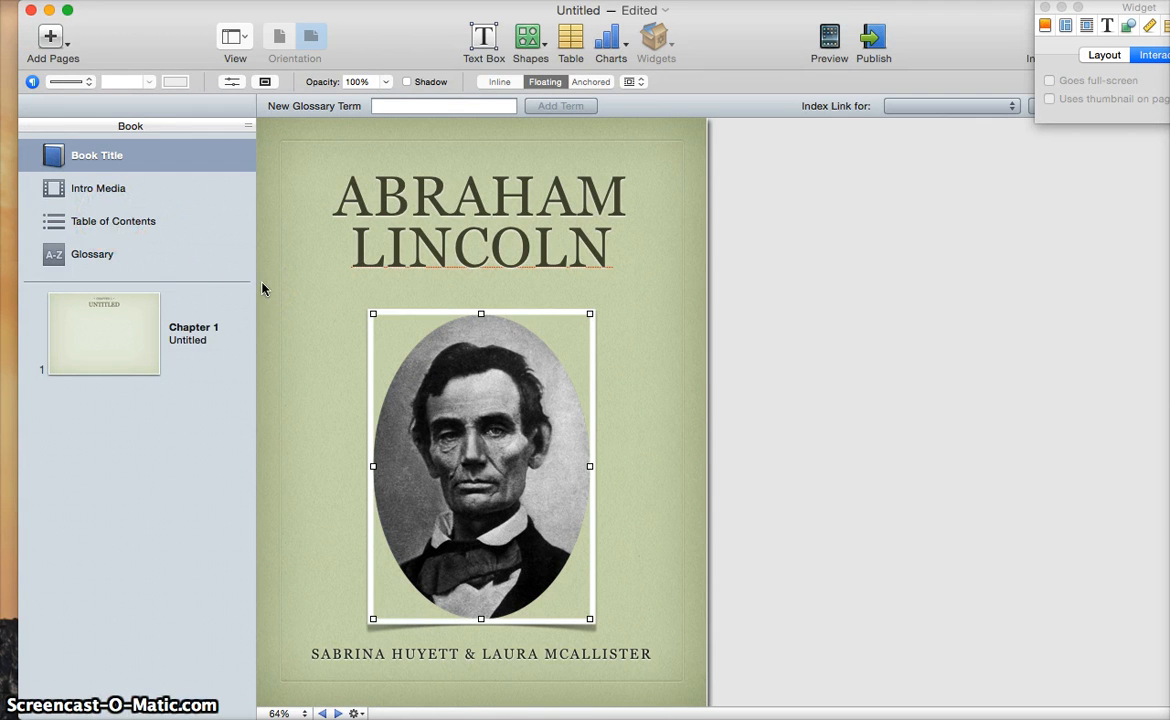
pyautogui.moveTo(590, 314)
pyautogui.mouseDown()
pyautogui.moveTo(611, 283)
pyautogui.moveTo(606, 296)
pyautogui.mouseUp()
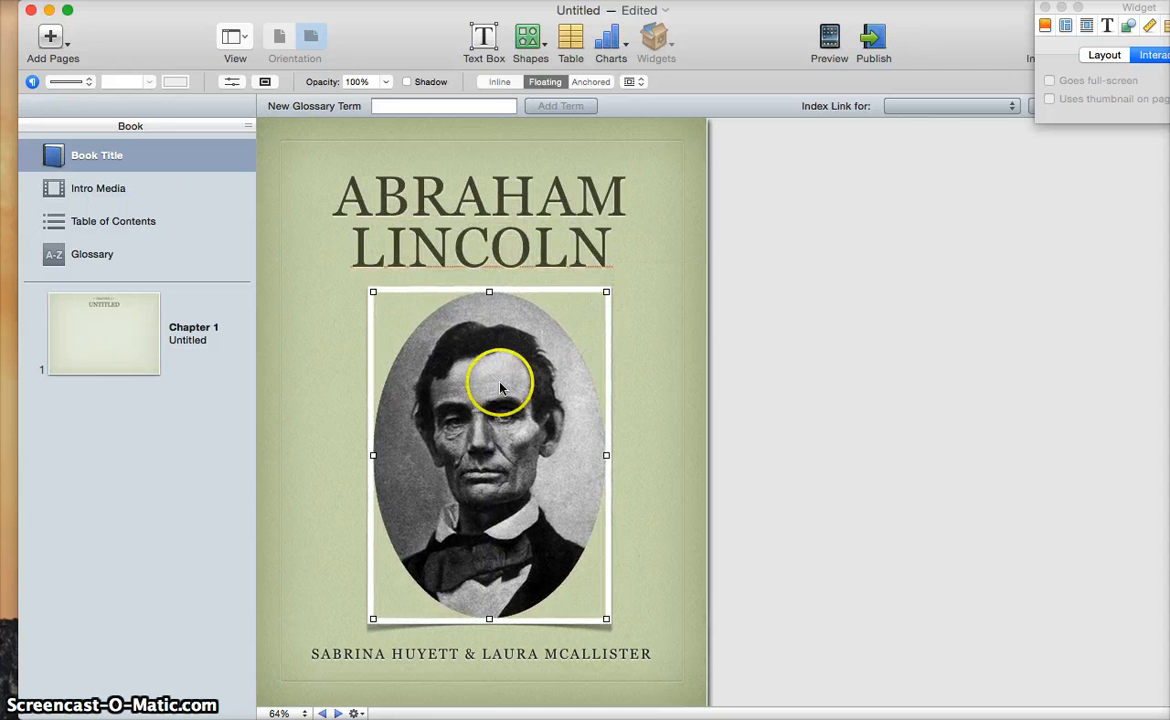
pyautogui.moveTo(493, 431); pyautogui.dragTo(487, 441)
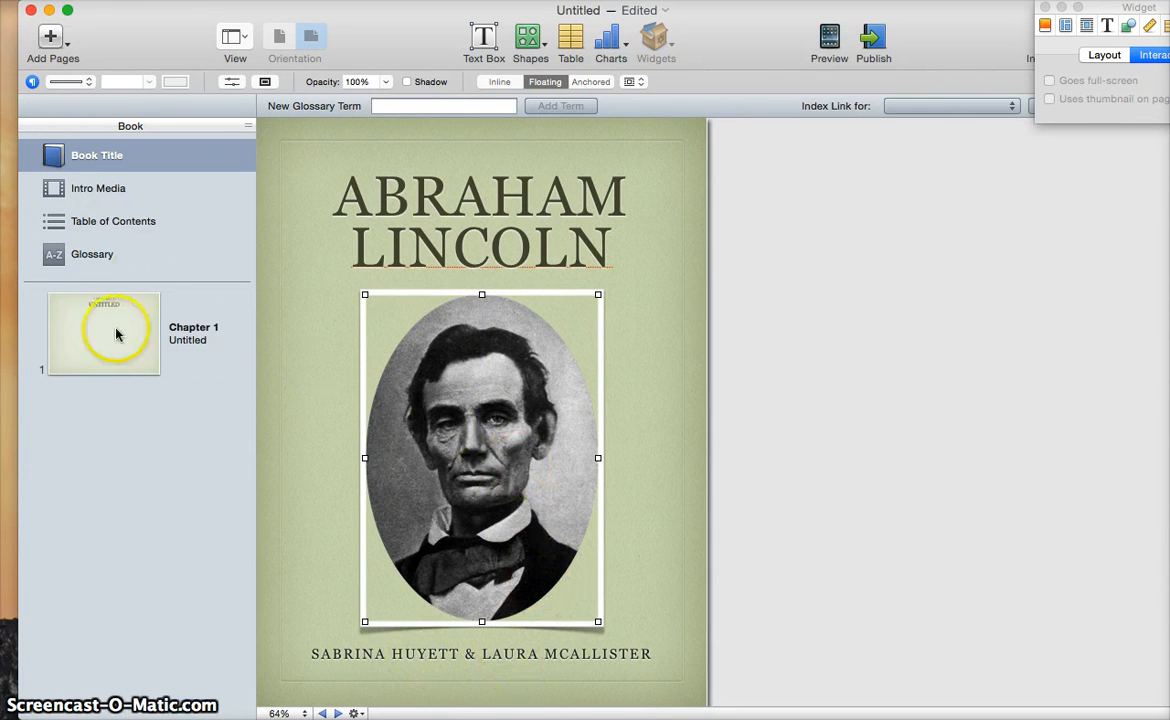
# Add a new Chapter 2 after Chapter 1 using Add Pages > Chapter
pyautogui.click(150, 357)
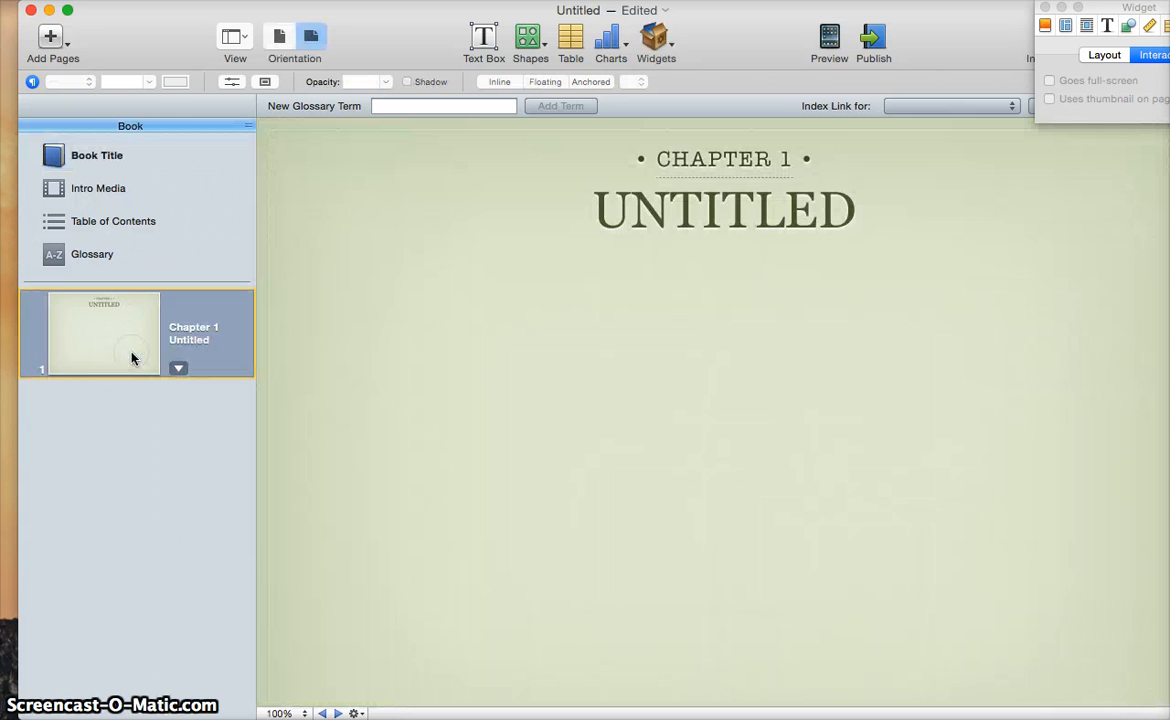
pyautogui.click(52, 36)
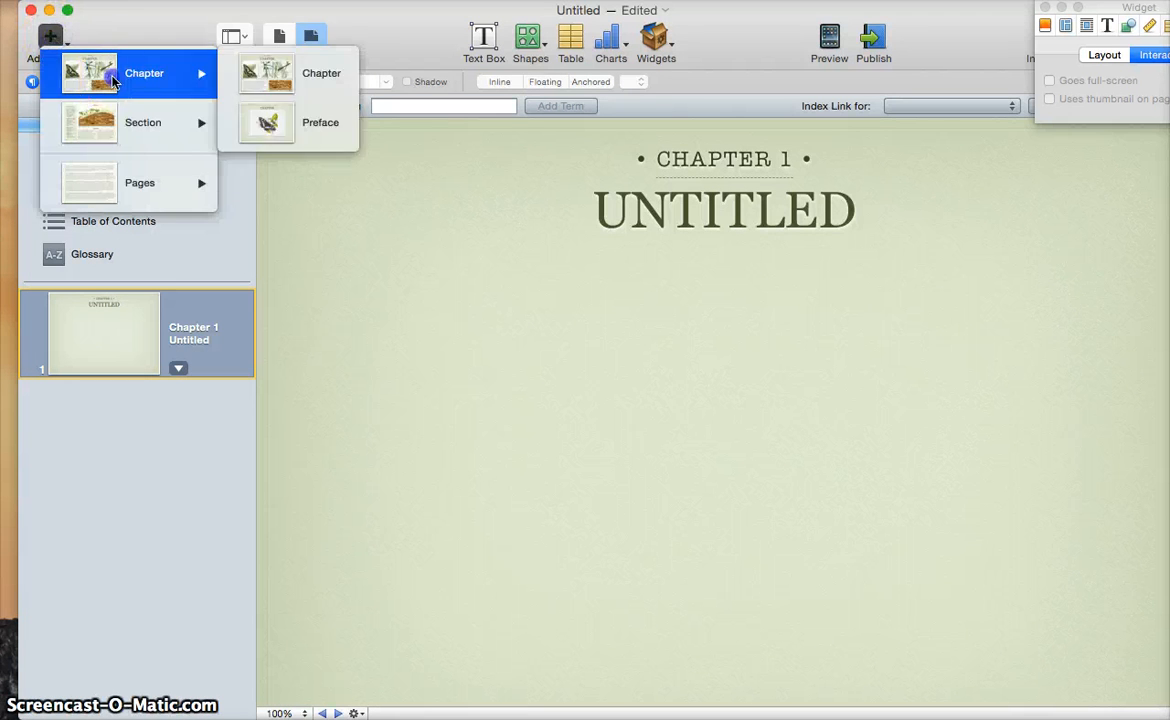
pyautogui.click(113, 78)
pyautogui.click(69, 43)
pyautogui.click(207, 72)
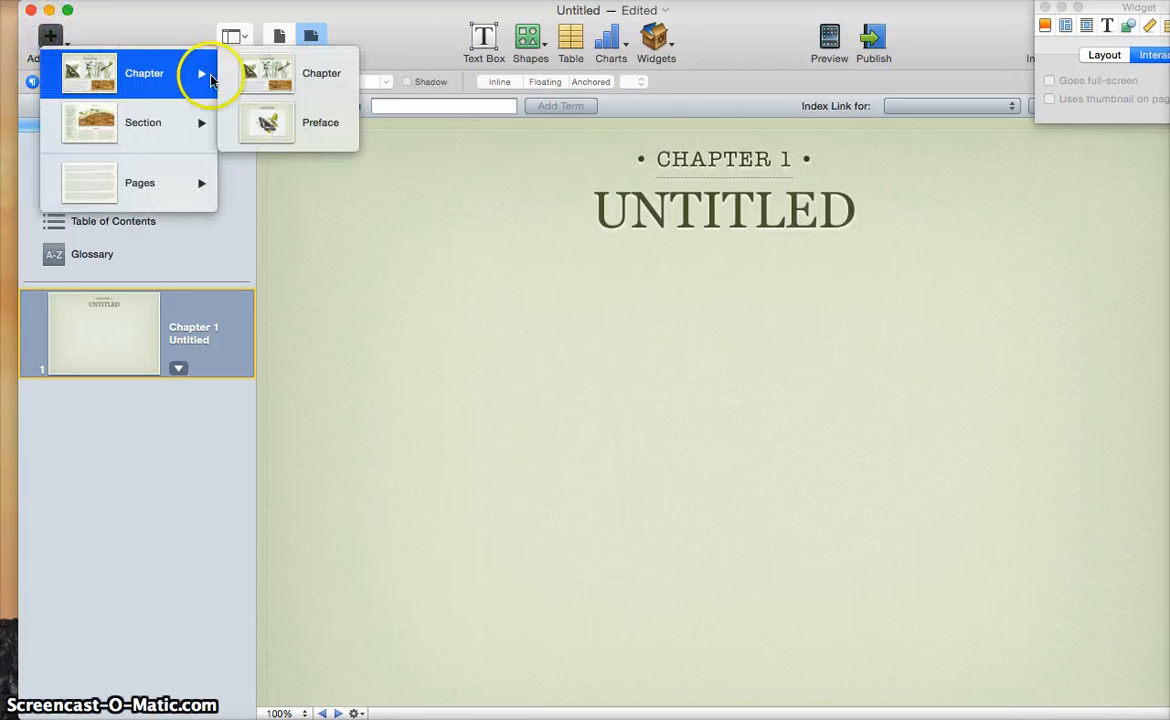
pyautogui.click(266, 80)
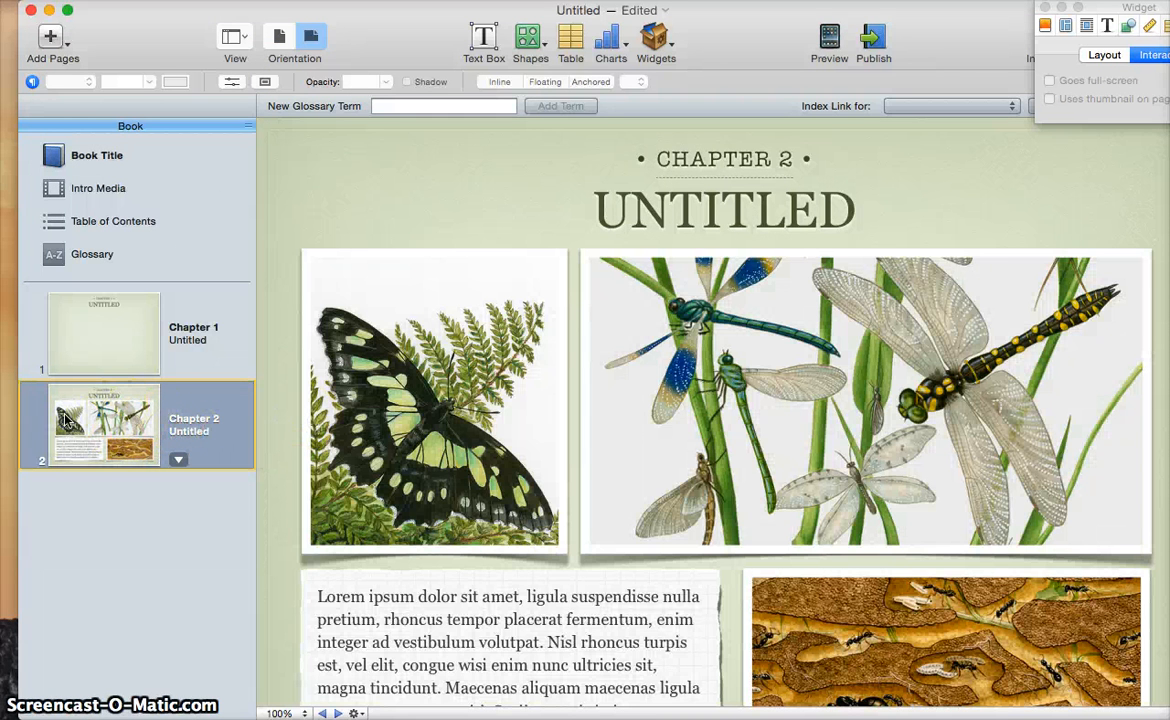
# Delete the butterfly, dragonfly and ant images and the Lorem ipsum text box from Chapter 2
pyautogui.click(541, 400)
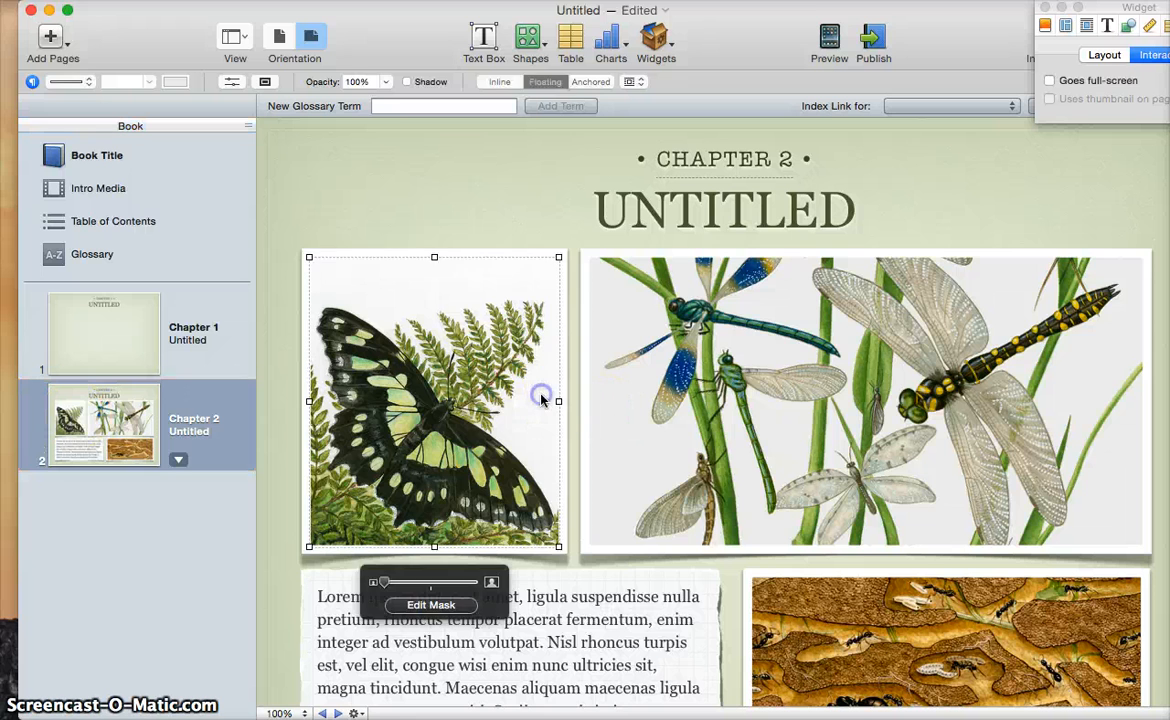
pyautogui.press('Delete')
pyautogui.click(922, 391)
pyautogui.press('Delete')
pyautogui.click(905, 610)
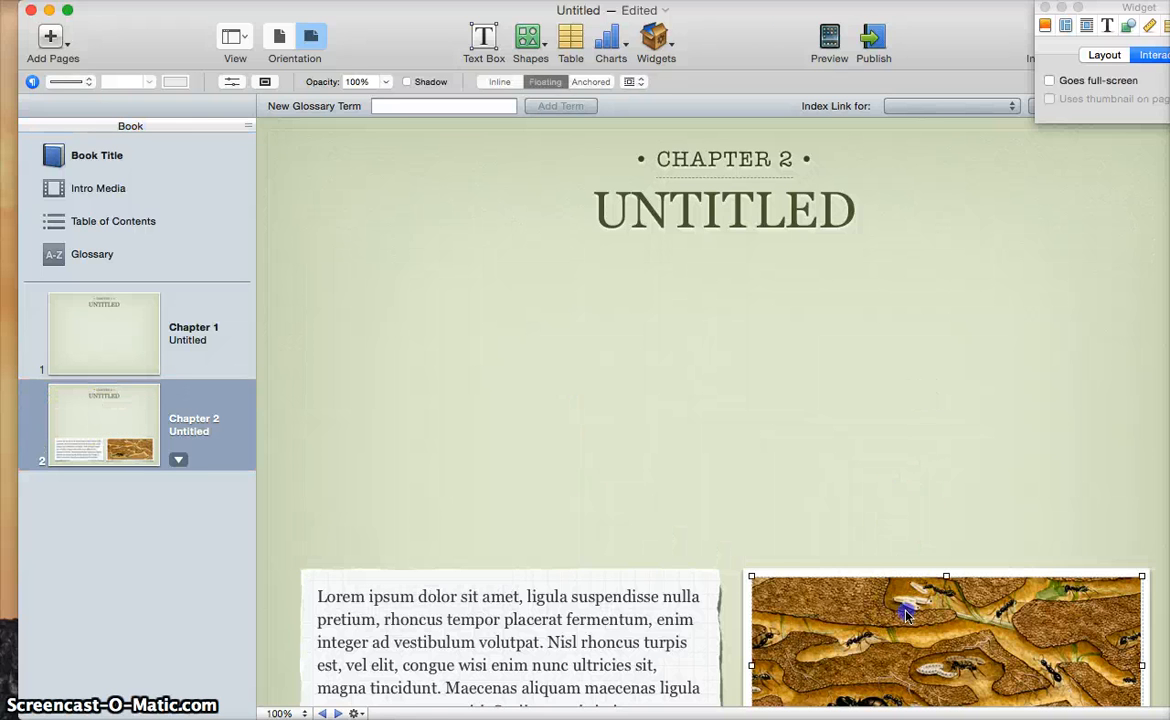
pyautogui.press('Delete')
pyautogui.click(629, 621)
pyautogui.press('Delete')
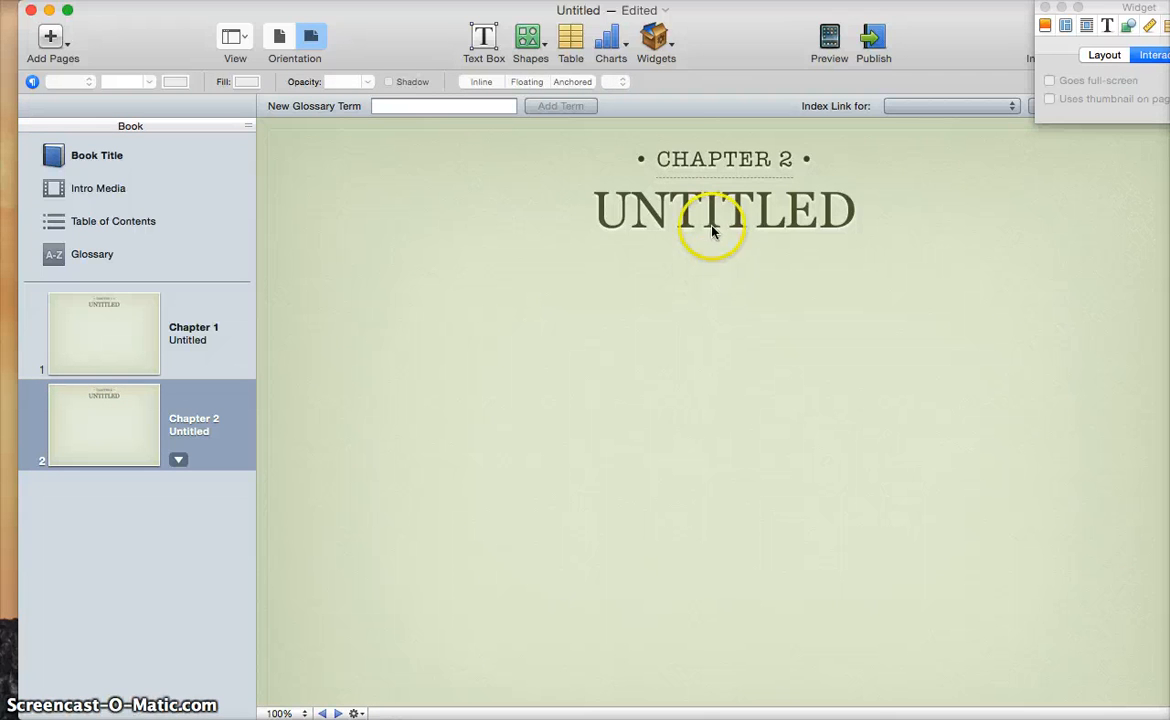
# Retitle Chapter 2 as REFERENCES and delete its CHAPTER 2 header
pyautogui.click(712, 218)
pyautogui.doubleClick(712, 220)
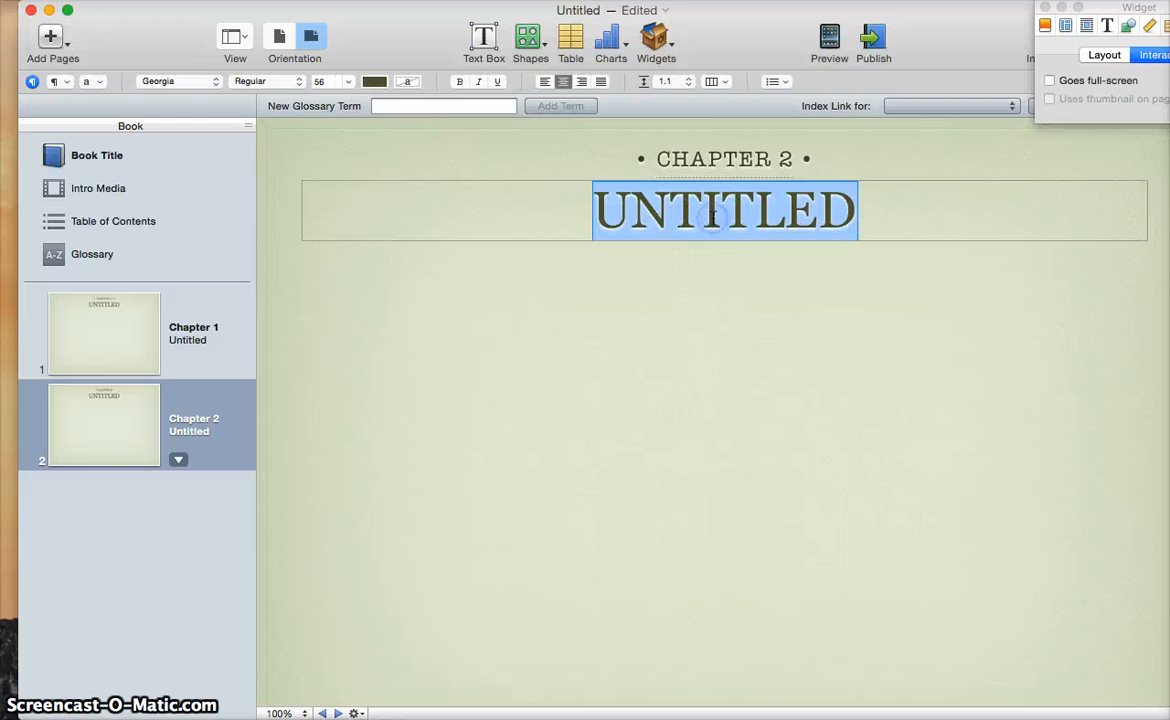
pyautogui.write('REFERENCES')
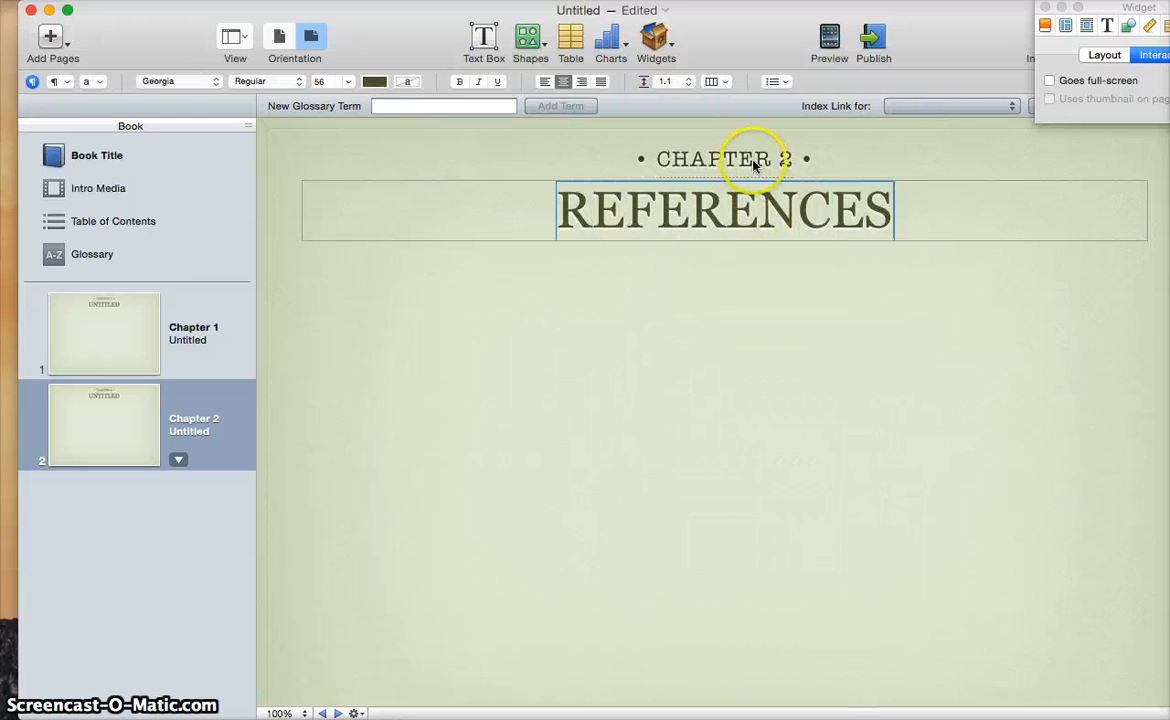
pyautogui.click(753, 165)
pyautogui.press('Delete')
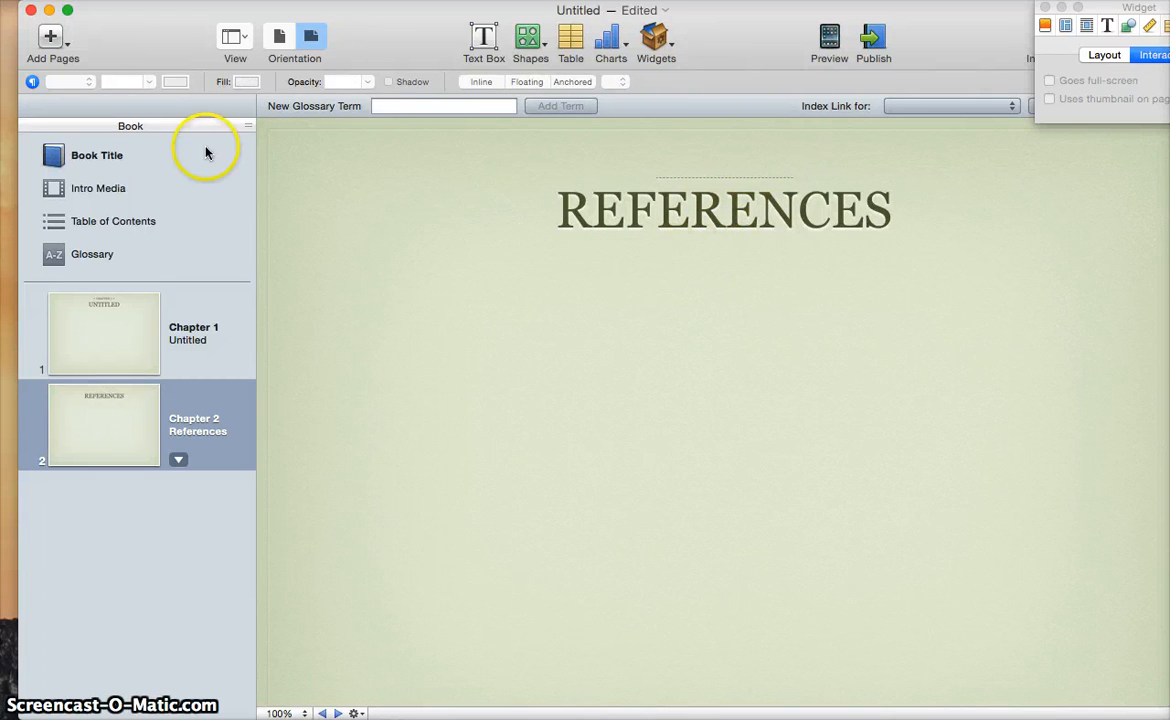
# Add a text box stretched across the page below the REFERENCES title and select its placeholder text
pyautogui.click(484, 40)
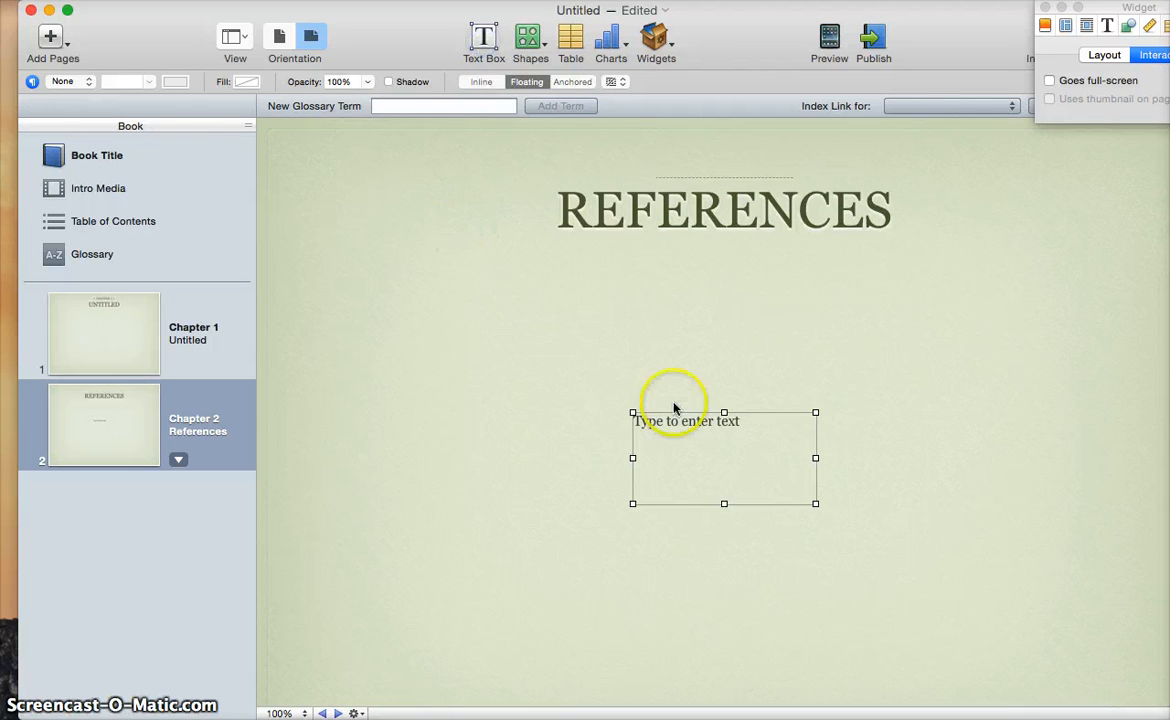
pyautogui.moveTo(624, 412); pyautogui.dragTo(300, 235)
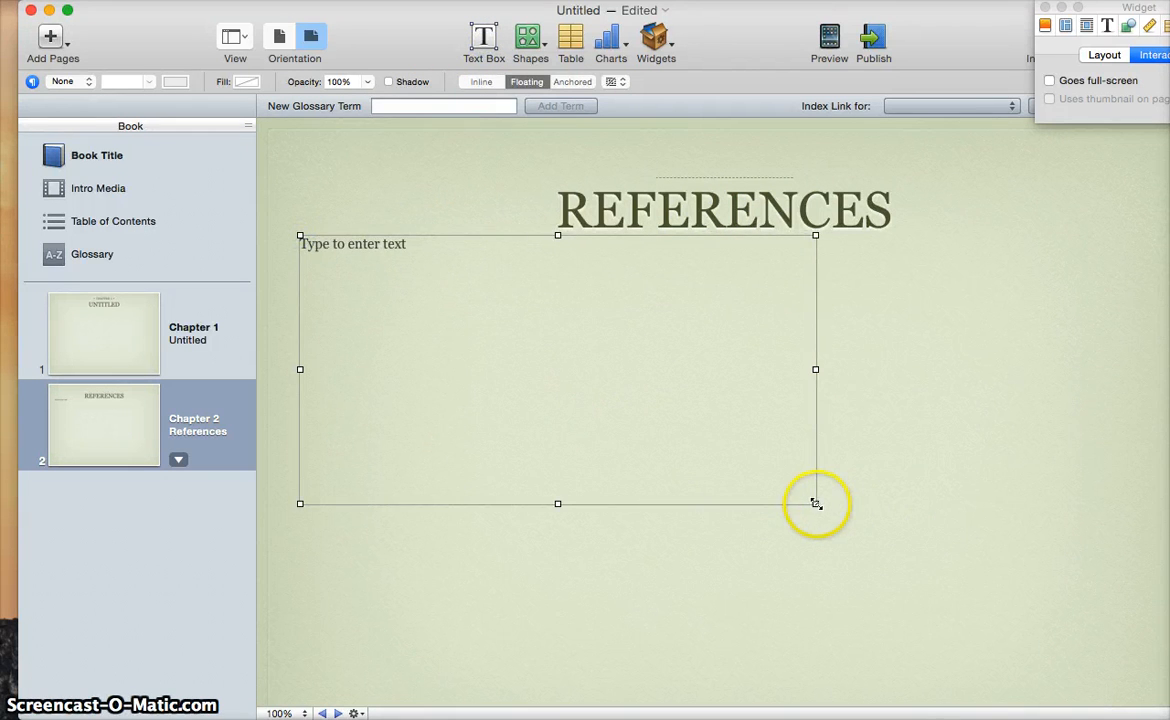
pyautogui.moveTo(816, 503); pyautogui.dragTo(1165, 699)
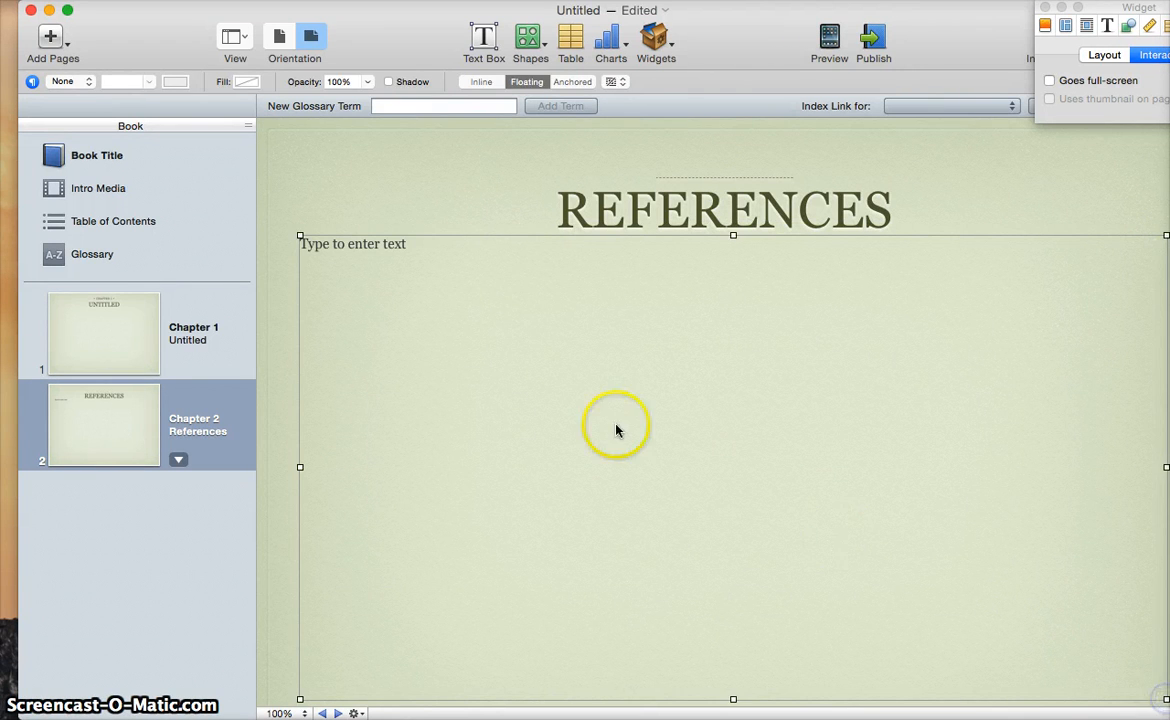
pyautogui.click(504, 300)
pyautogui.click(334, 241)
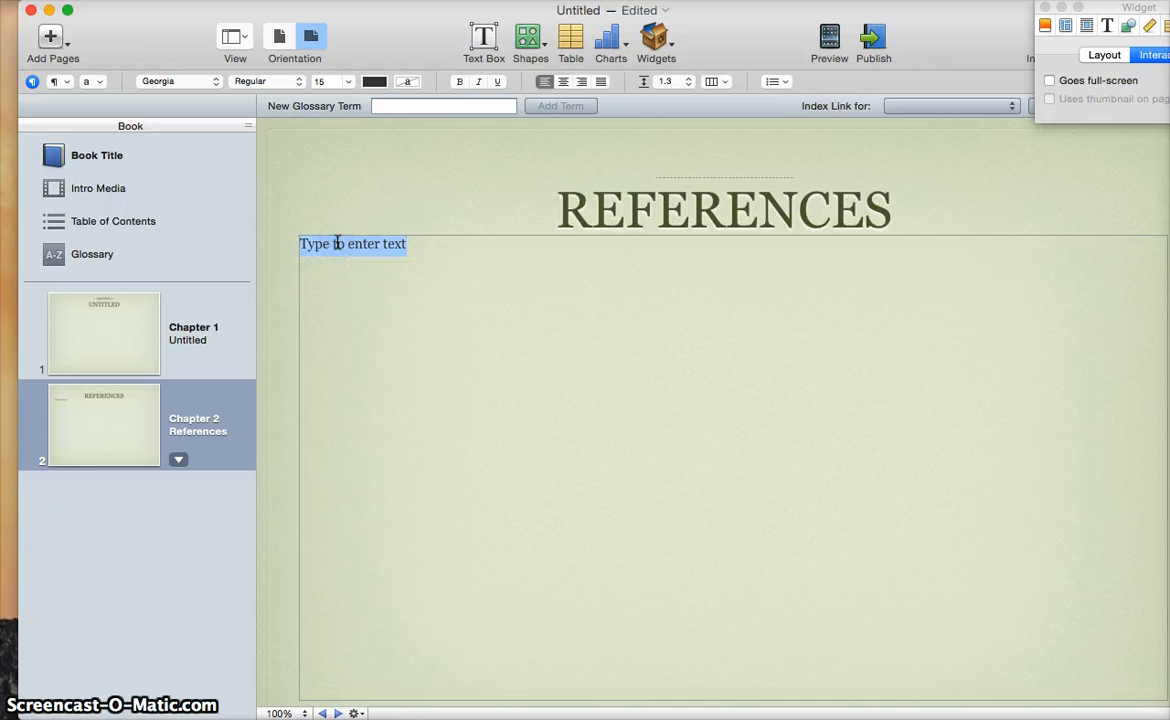
# Type 'Images in order of use', 'Cover Page', an indented 'Image of Abraham Lincoln' and a 'Retrieved from:' bullet
pyautogui.write('Images in order ')
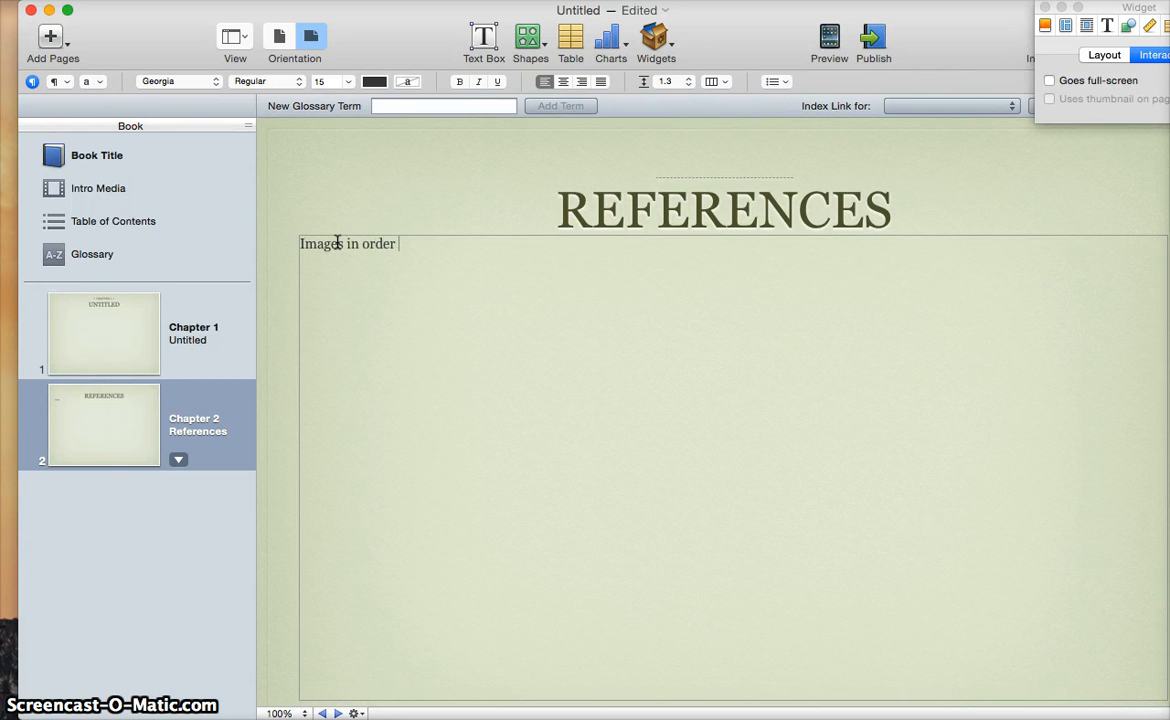
pyautogui.write('of use Cover Page \t')
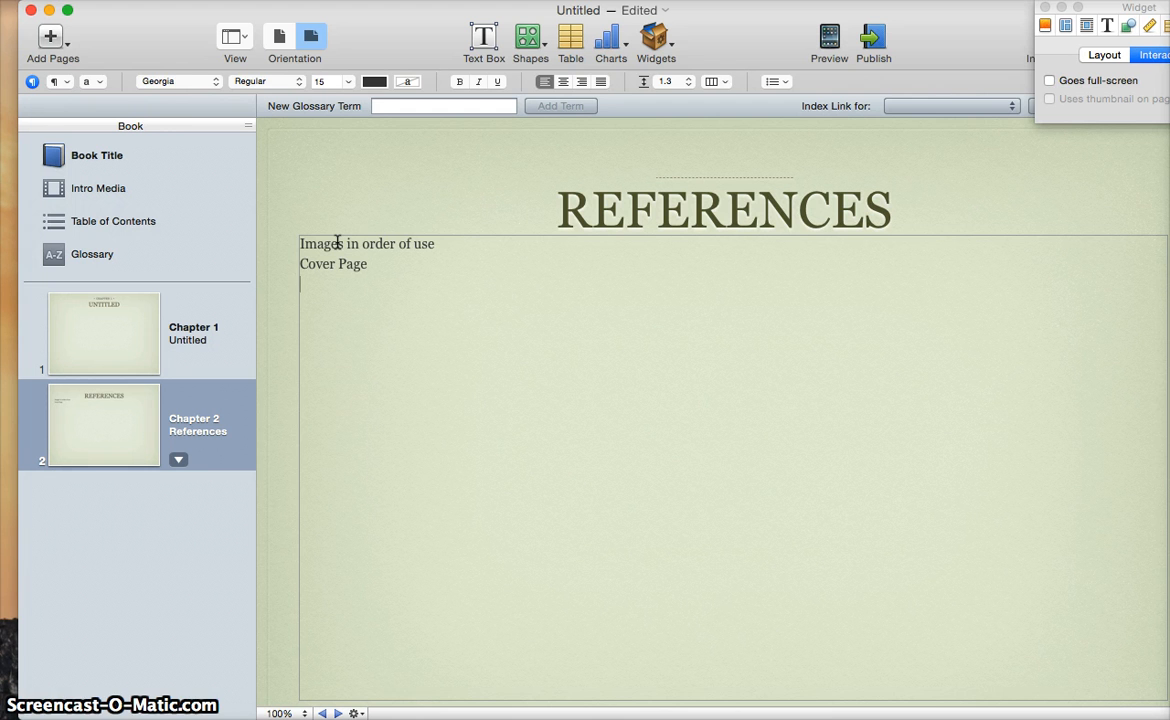
pyautogui.write('Image of Abraham Lincoln')
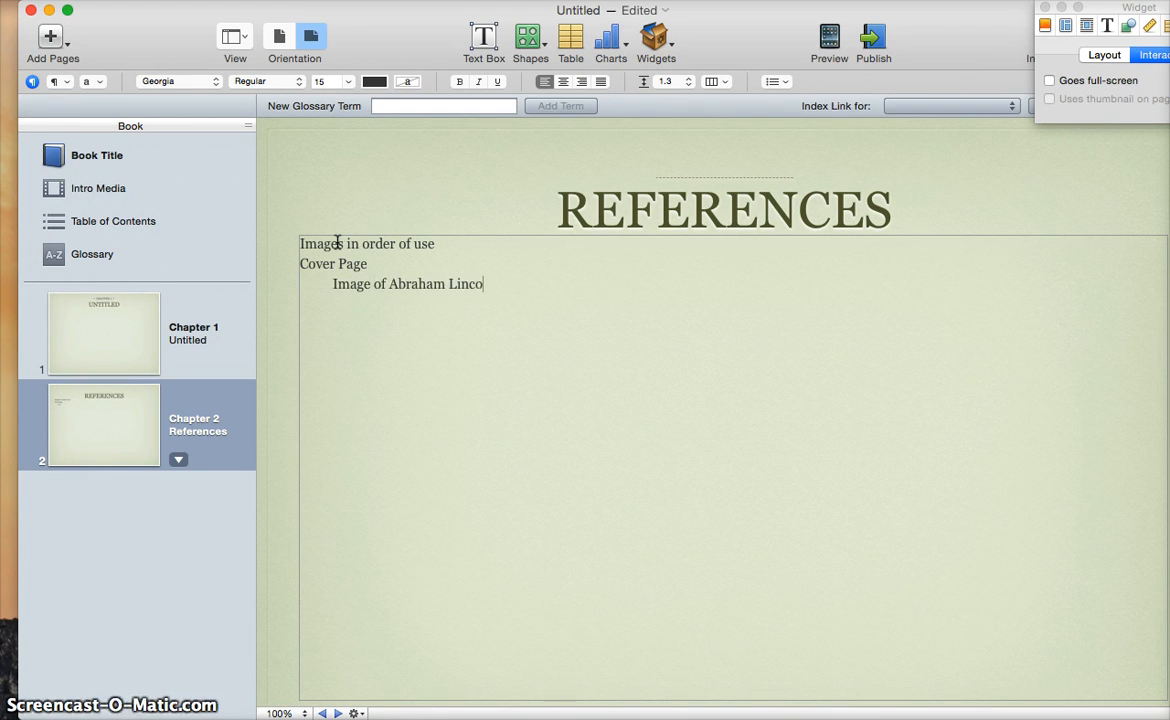
pyautogui.click(776, 82)
pyautogui.click(798, 138)
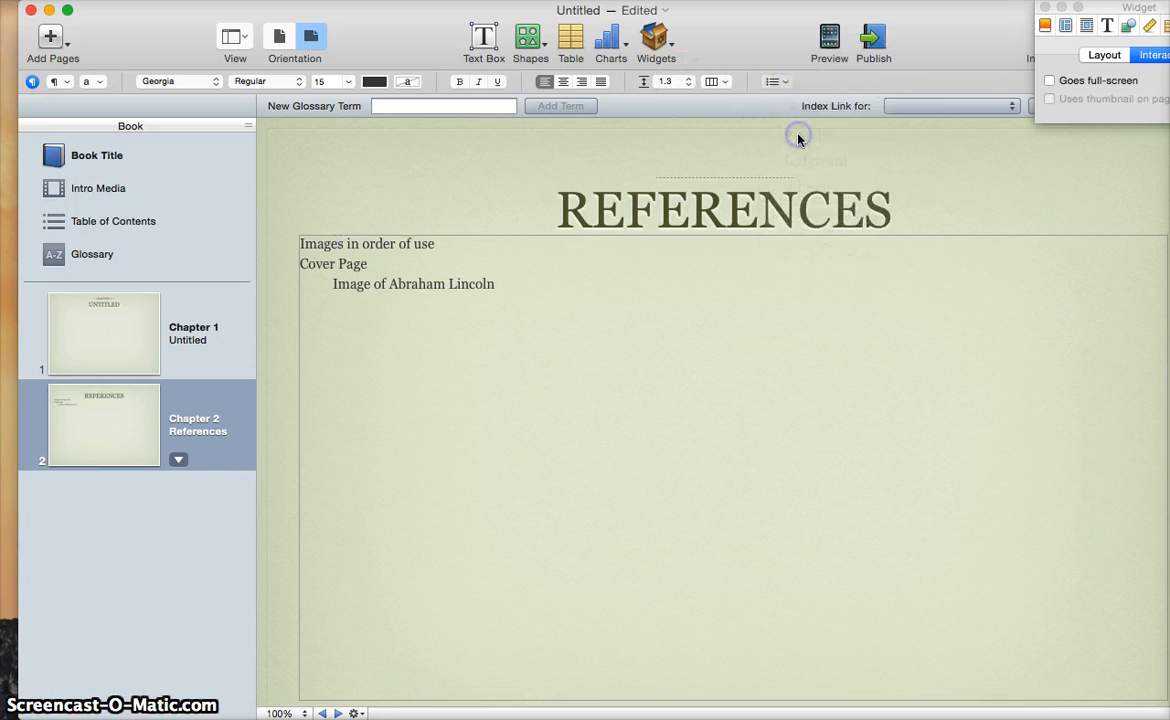
pyautogui.press('Tab')
pyautogui.write('Retrieved from:')
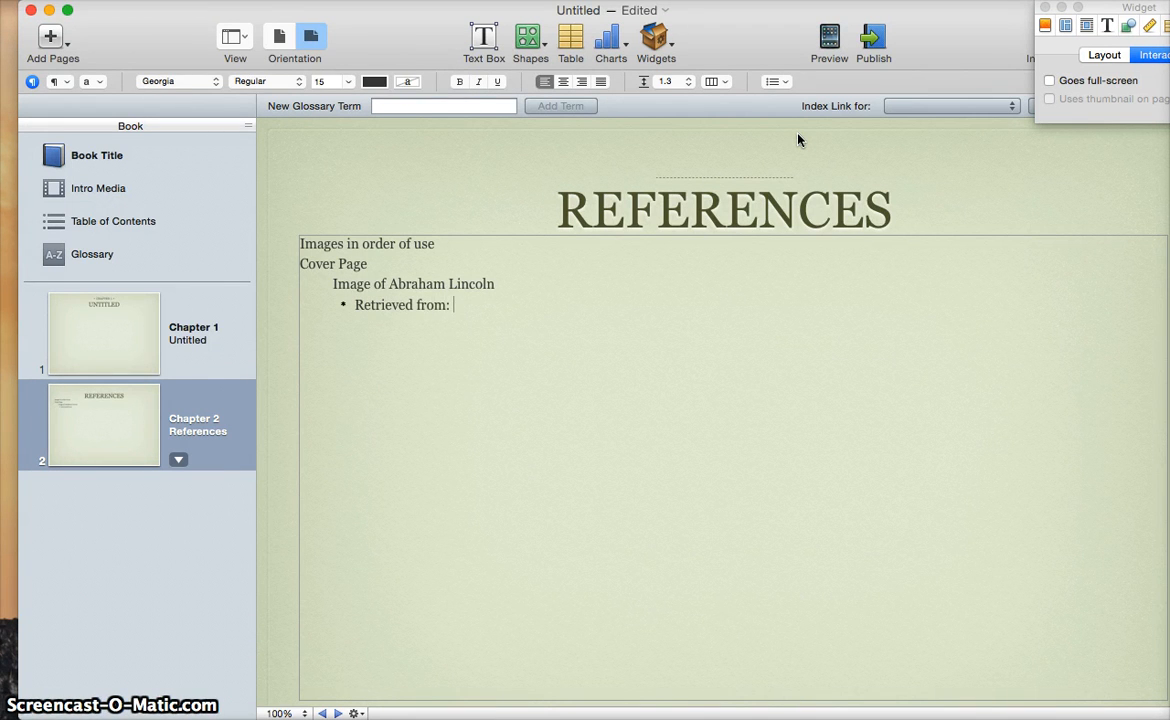
pyautogui.press('super+Tab')
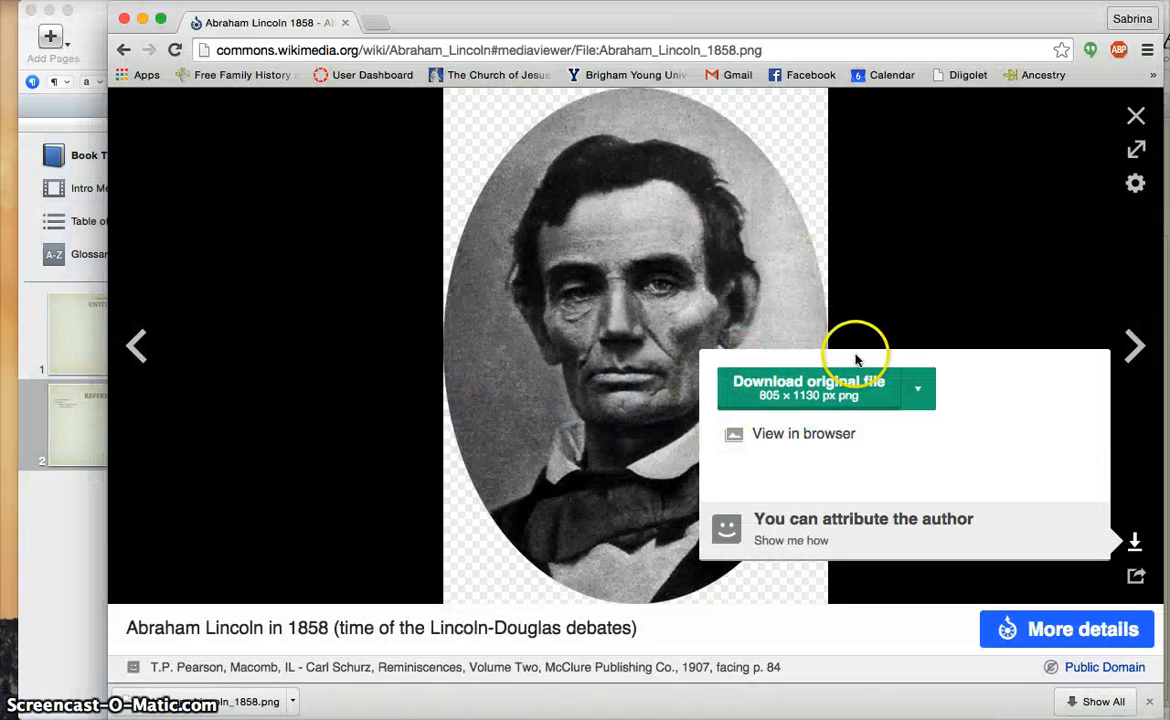
# Open the Wikimedia Commons file page for Abraham_Lincoln_1858.png
pyautogui.click(1014, 299)
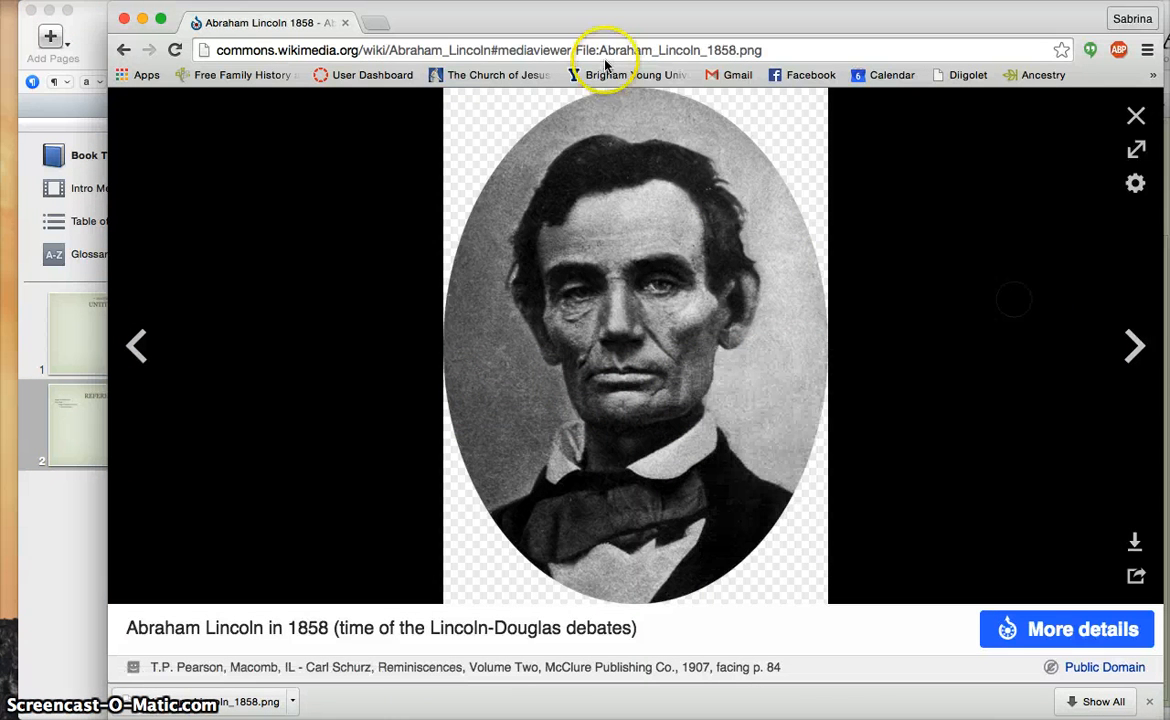
pyautogui.click(505, 52)
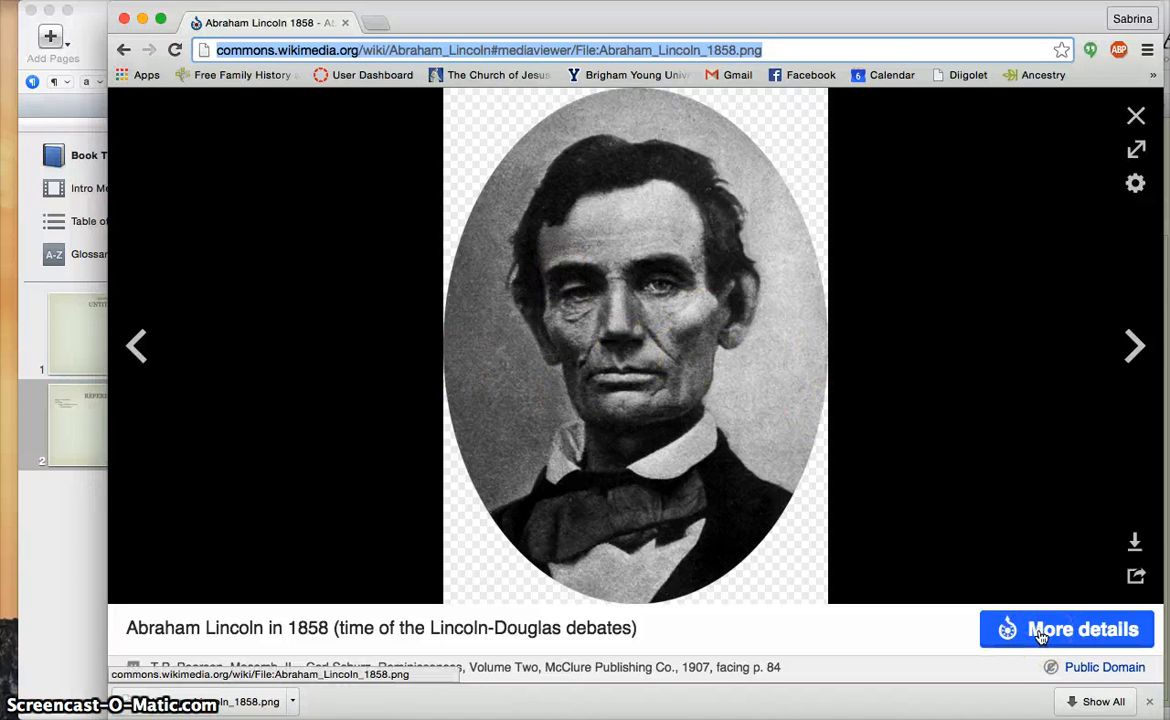
pyautogui.click(1041, 630)
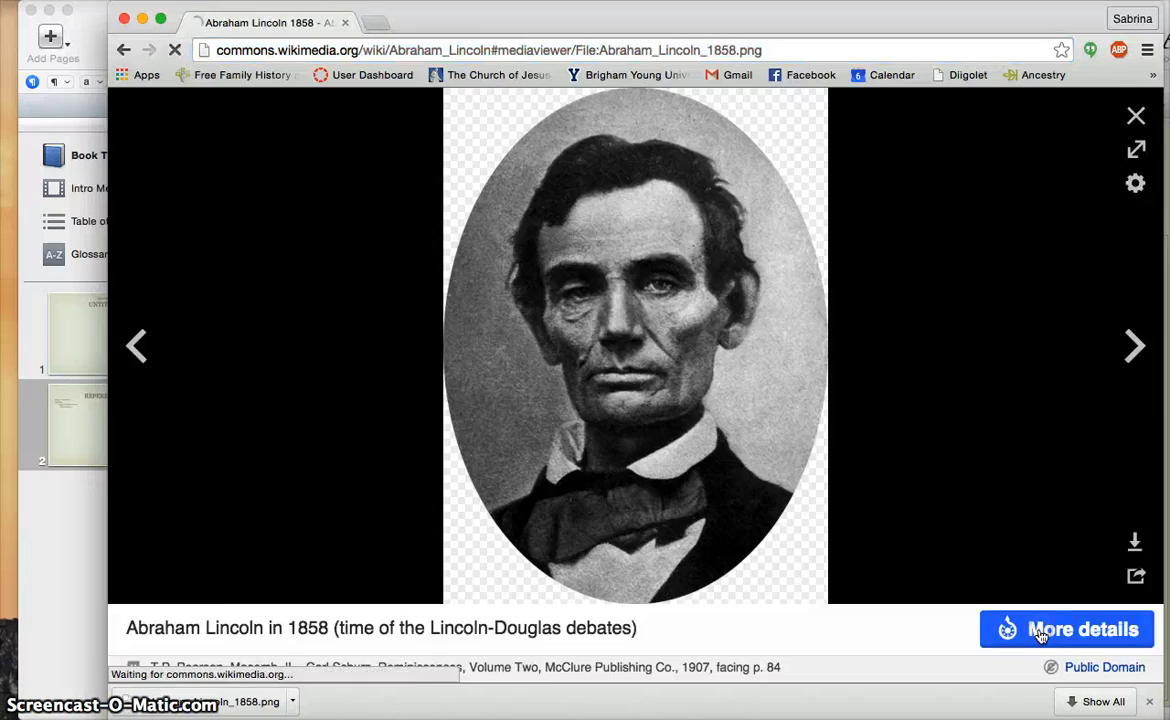
pyautogui.scroll(-5, 786, 475)
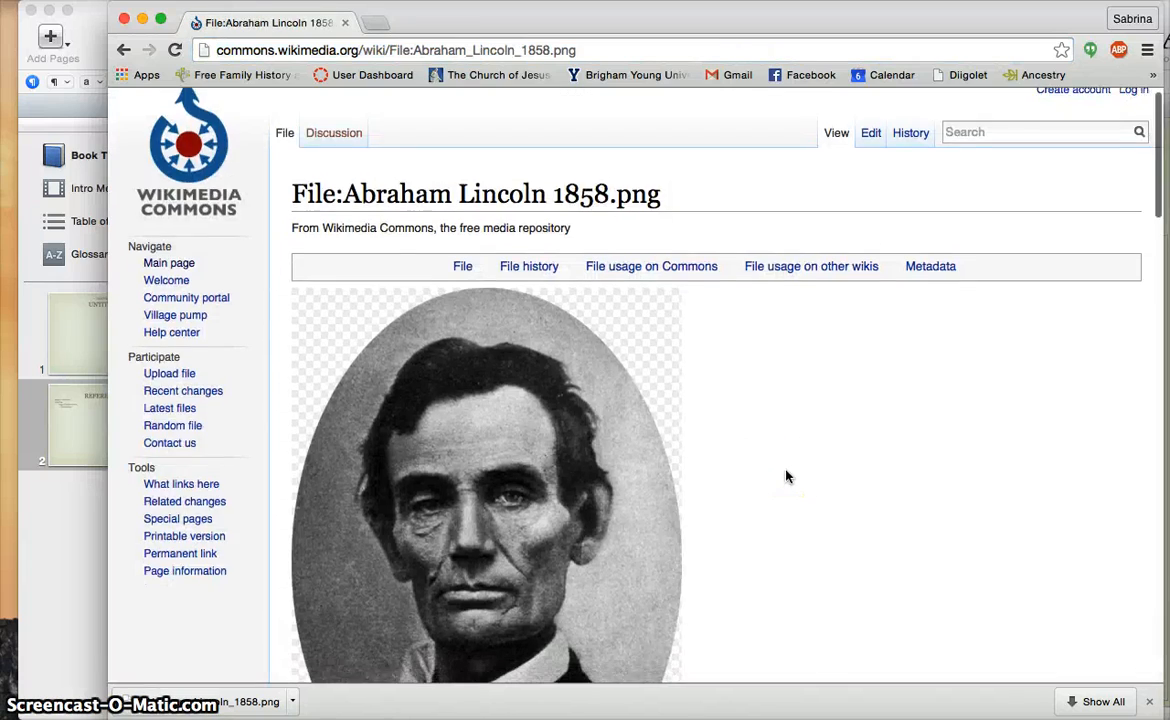
pyautogui.scroll(-15, 786, 475)
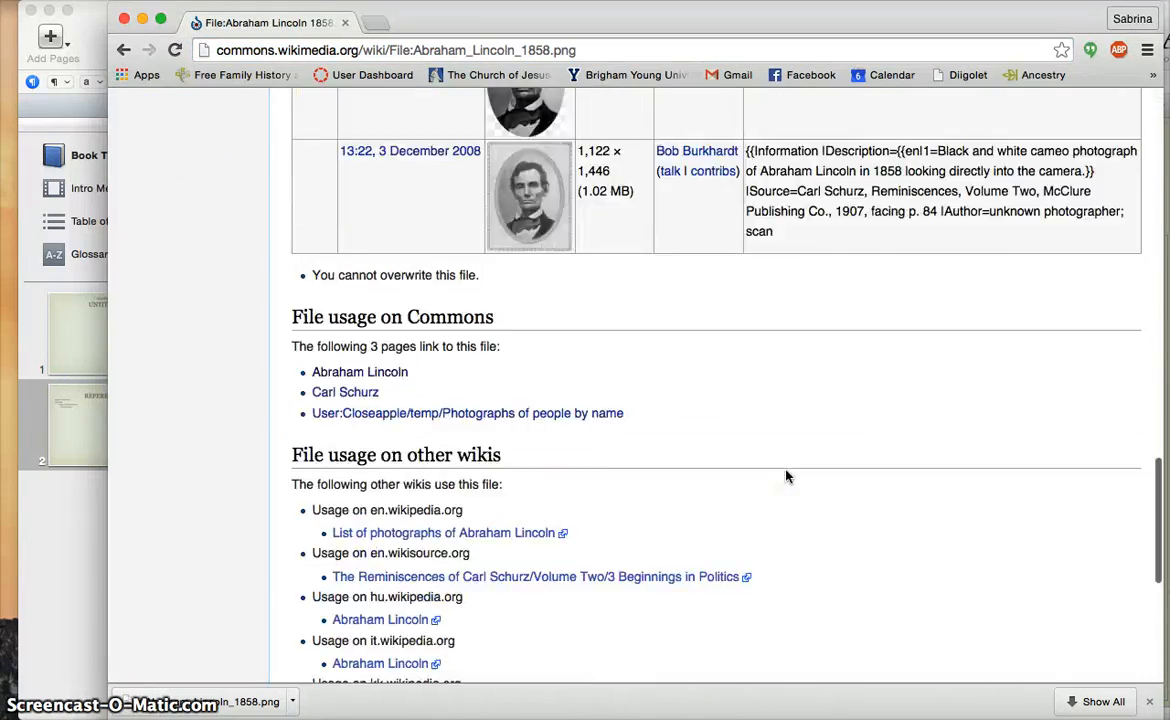
pyautogui.scroll(11, 786, 475)
pyautogui.scroll(10, 786, 475)
# Copy the file page's web address and return to the References text box in iBooks Author
pyautogui.click(420, 50)
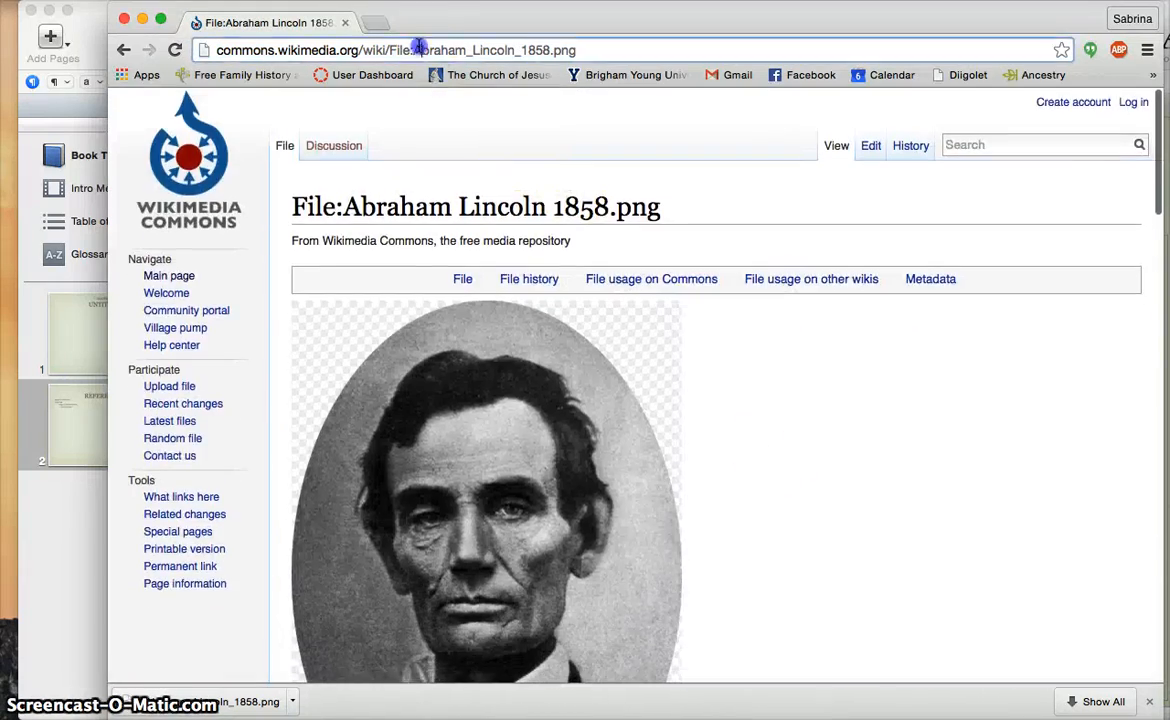
pyautogui.rightClick(420, 50)
pyautogui.click(462, 66)
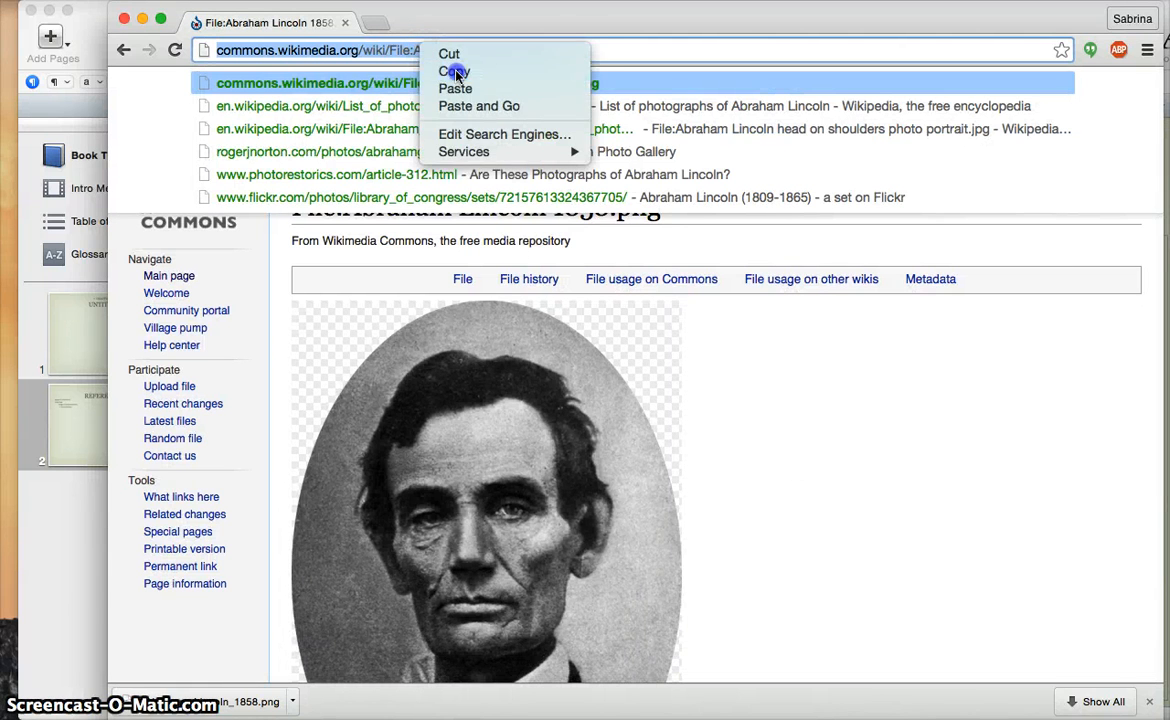
pyautogui.click(63, 553)
pyautogui.click(463, 306)
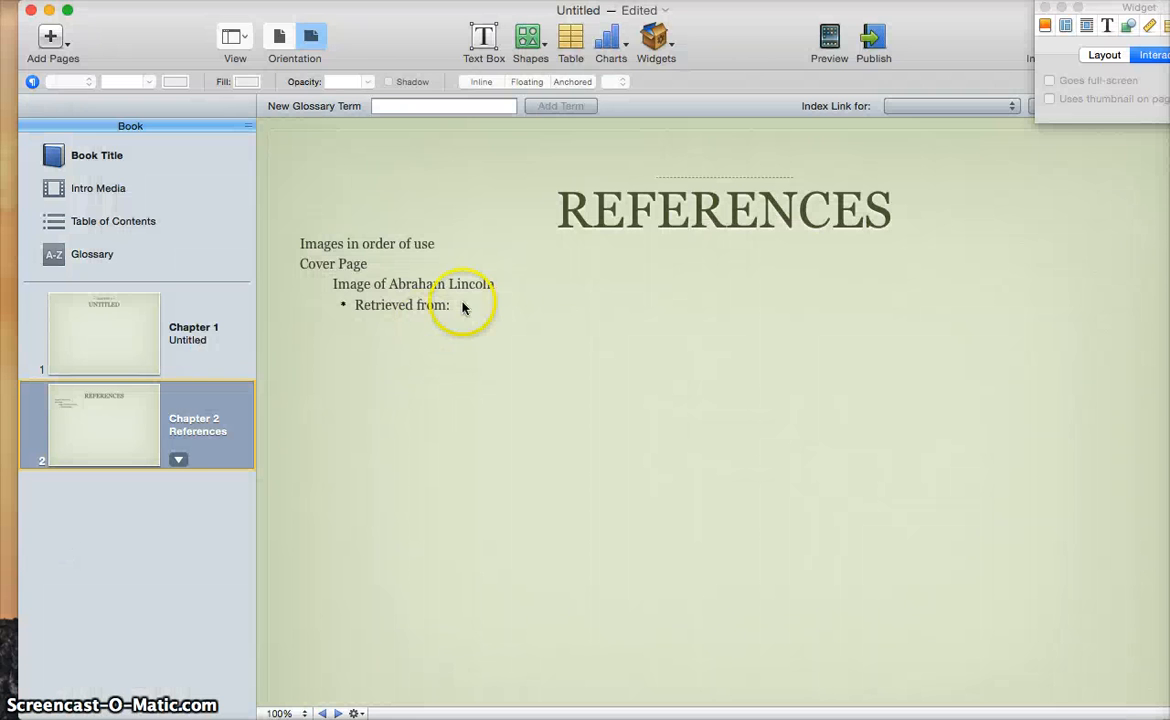
# Paste the Wikimedia Commons file link after 'Retrieved from:' and remove the extra empty line
pyautogui.click(463, 306)
pyautogui.press('super+v')
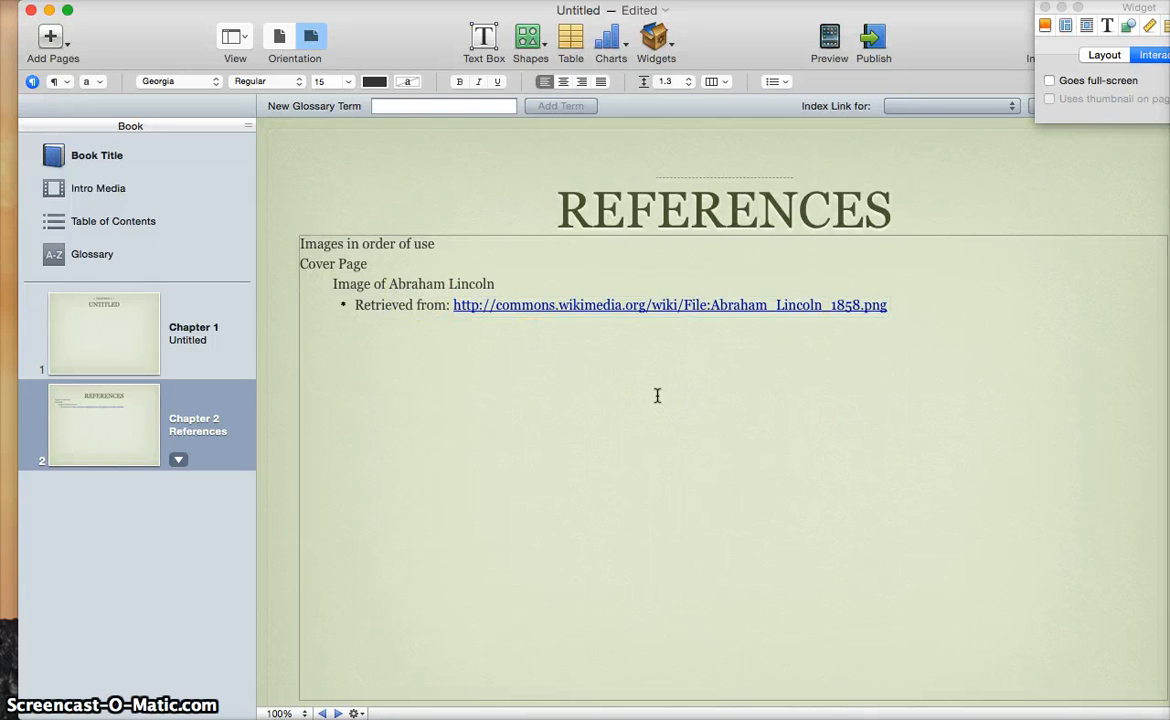
pyautogui.press('BackSpace')
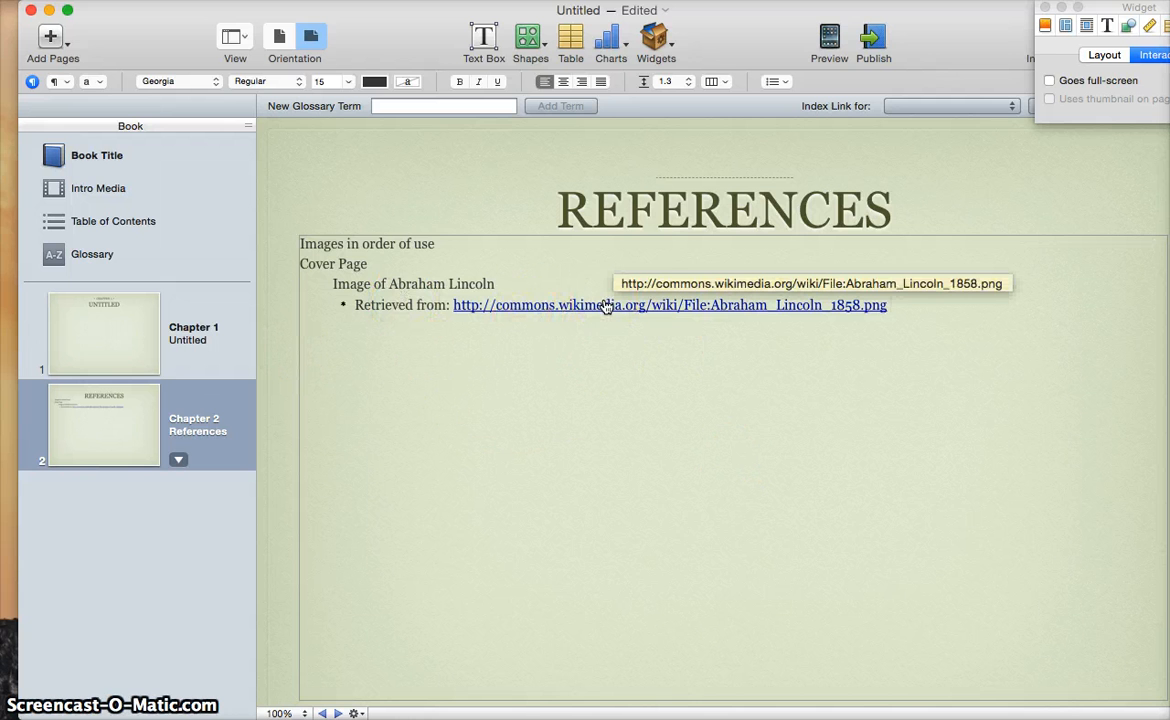
# Review the Lincoln image citation and its source URL, then display the Chapter 1 page
pyautogui.click(548, 307)
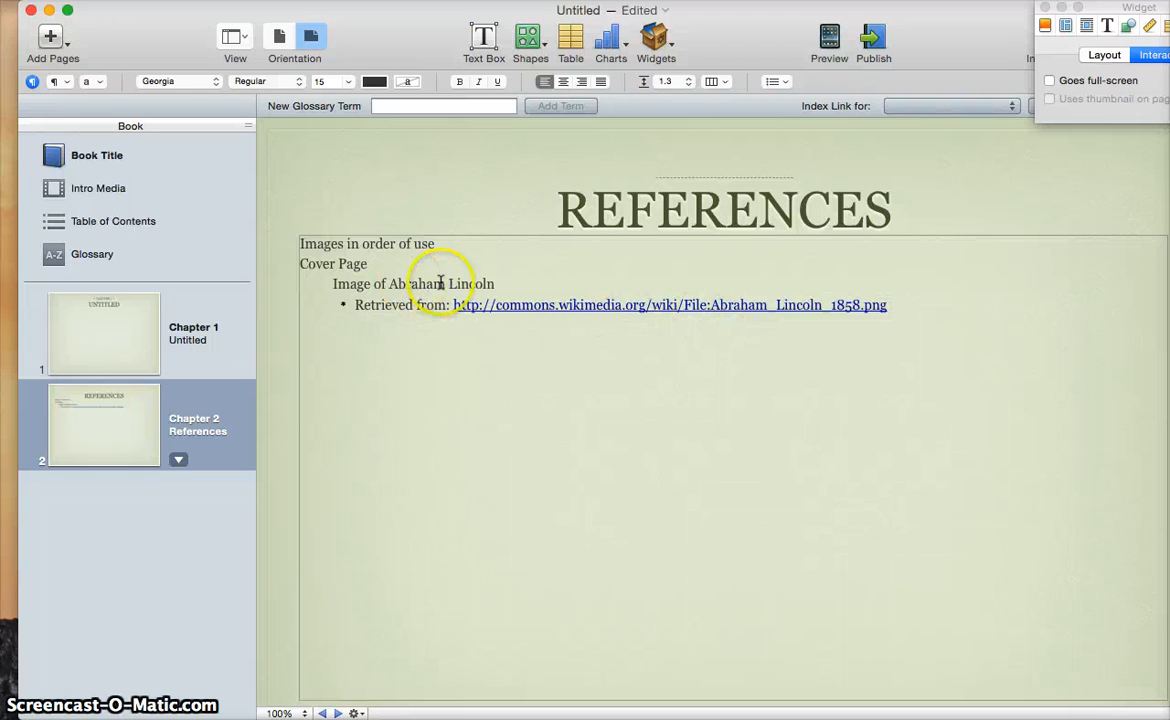
pyautogui.moveTo(493, 284); pyautogui.dragTo(312, 266)
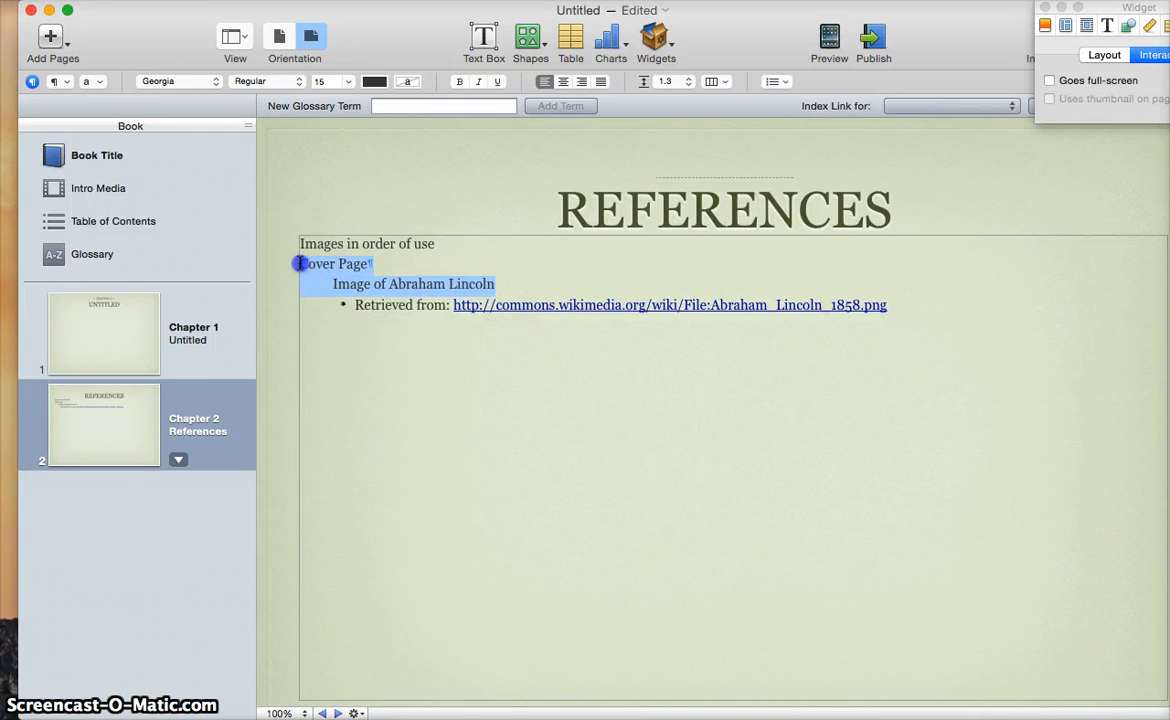
pyautogui.click(324, 263)
pyautogui.click(427, 281)
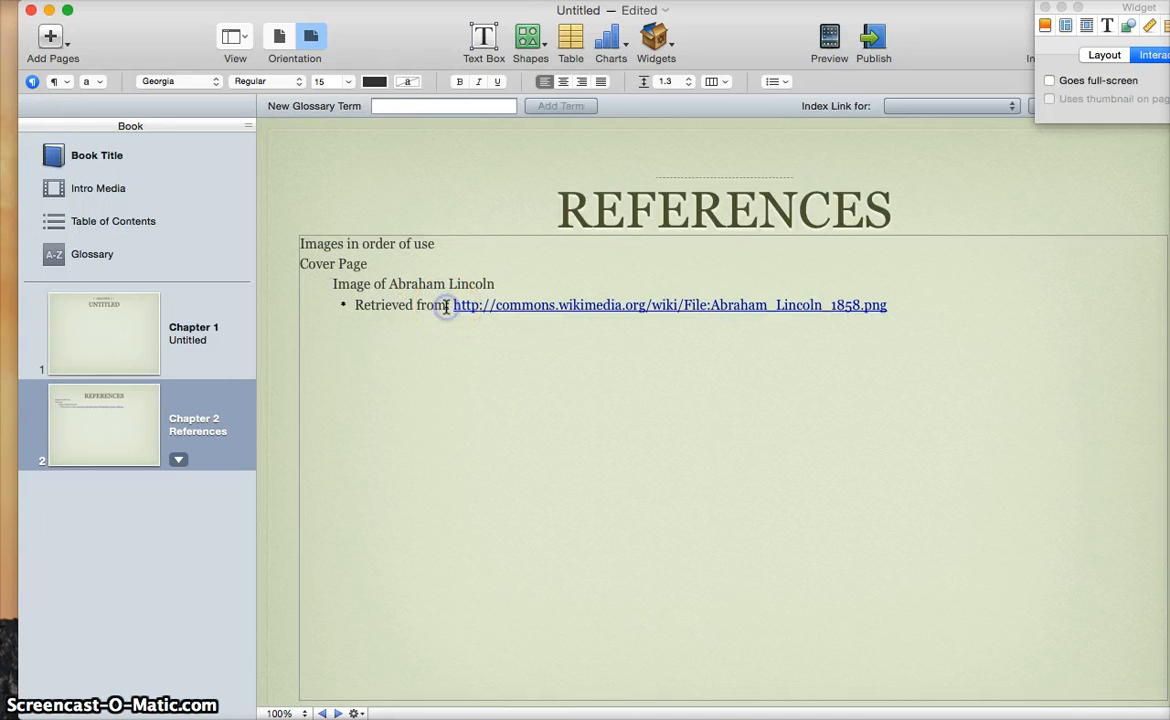
pyautogui.click(454, 306)
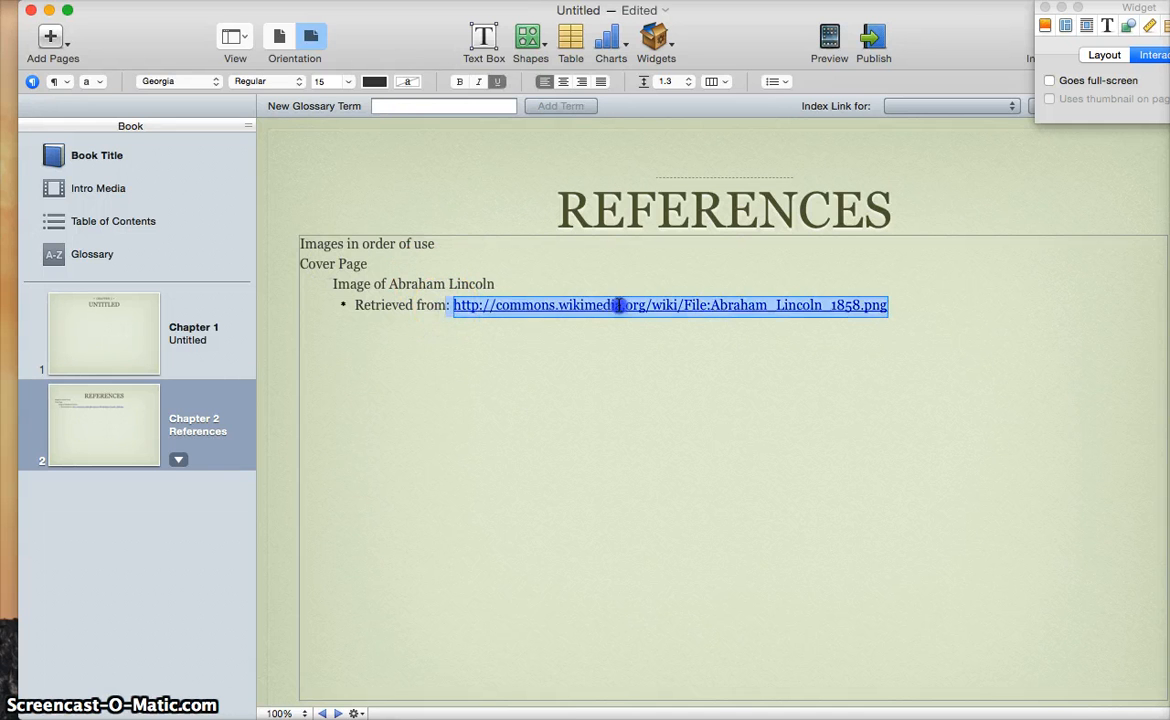
pyautogui.click(386, 306)
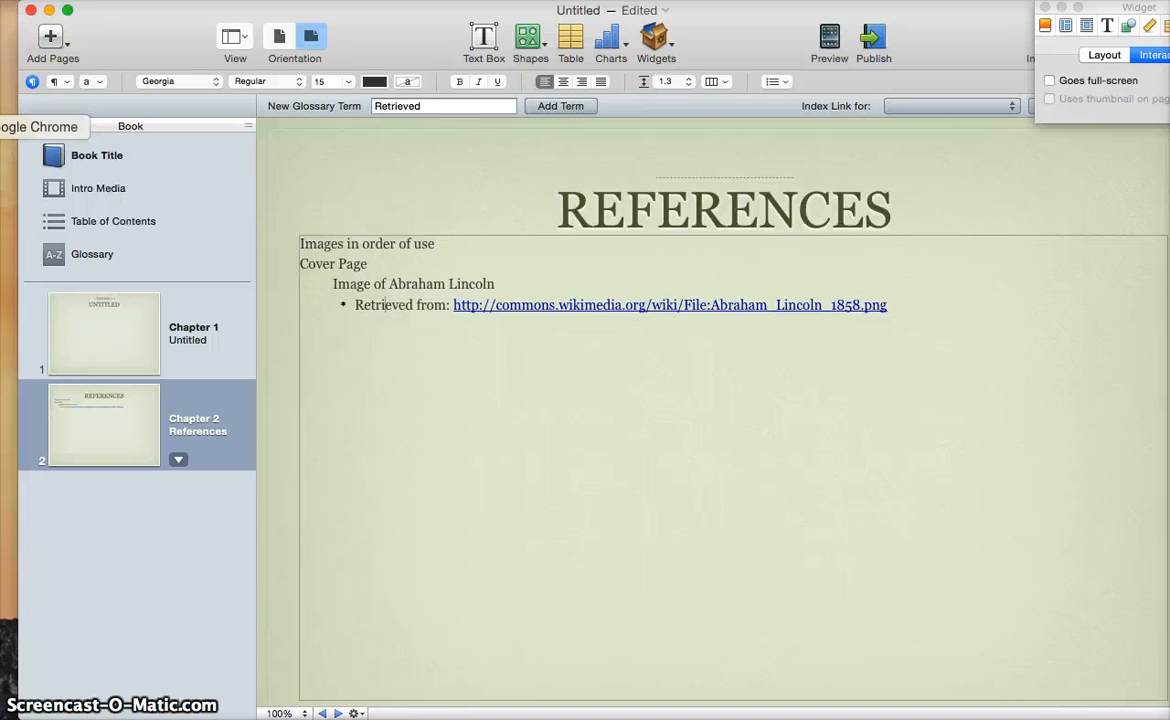
pyautogui.click(127, 354)
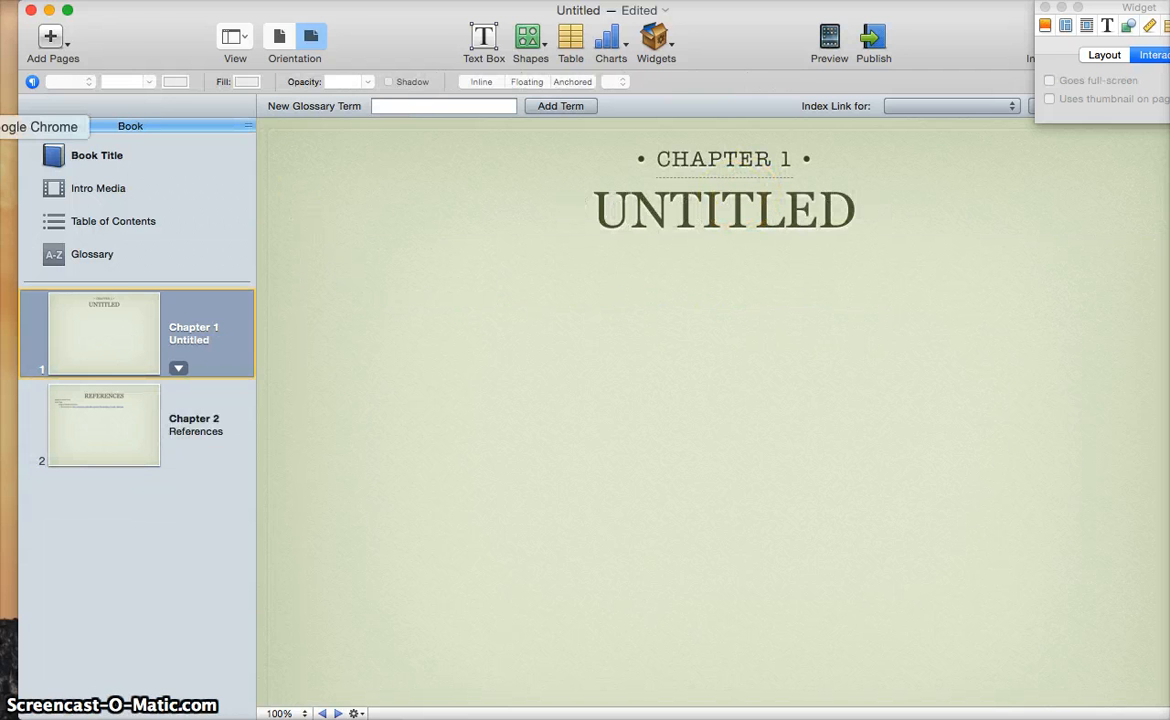
pyautogui.click(8, 126)
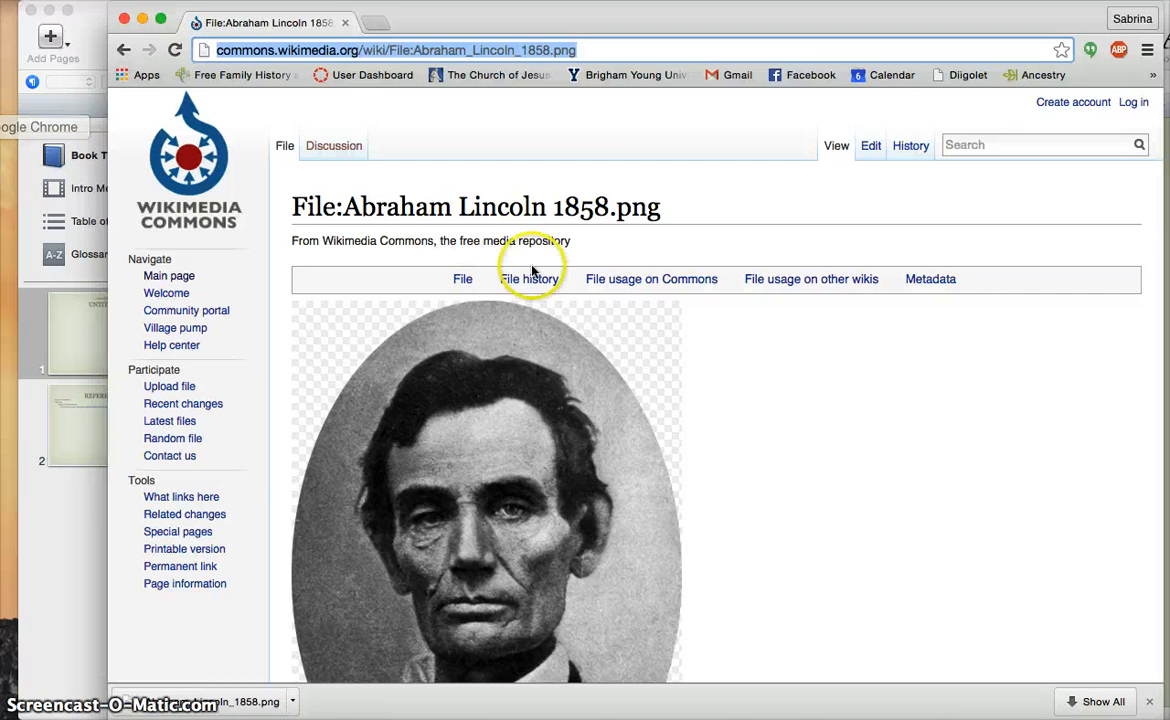
# Search 'flickr creative commons' in a new tab and open the Flickr Creative Commons page
pyautogui.click(376, 24)
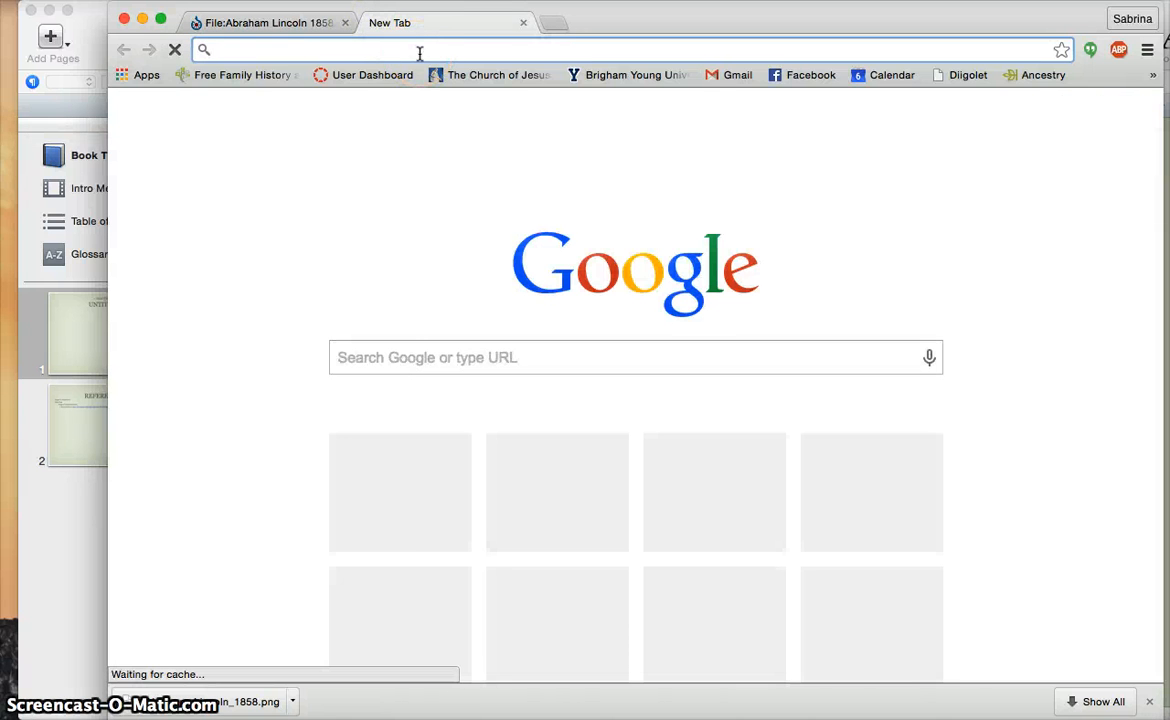
pyautogui.write('flickr')
pyautogui.press('BackSpace')
pyautogui.write('e')
pyautogui.press('BackSpace')
pyautogui.write('r')
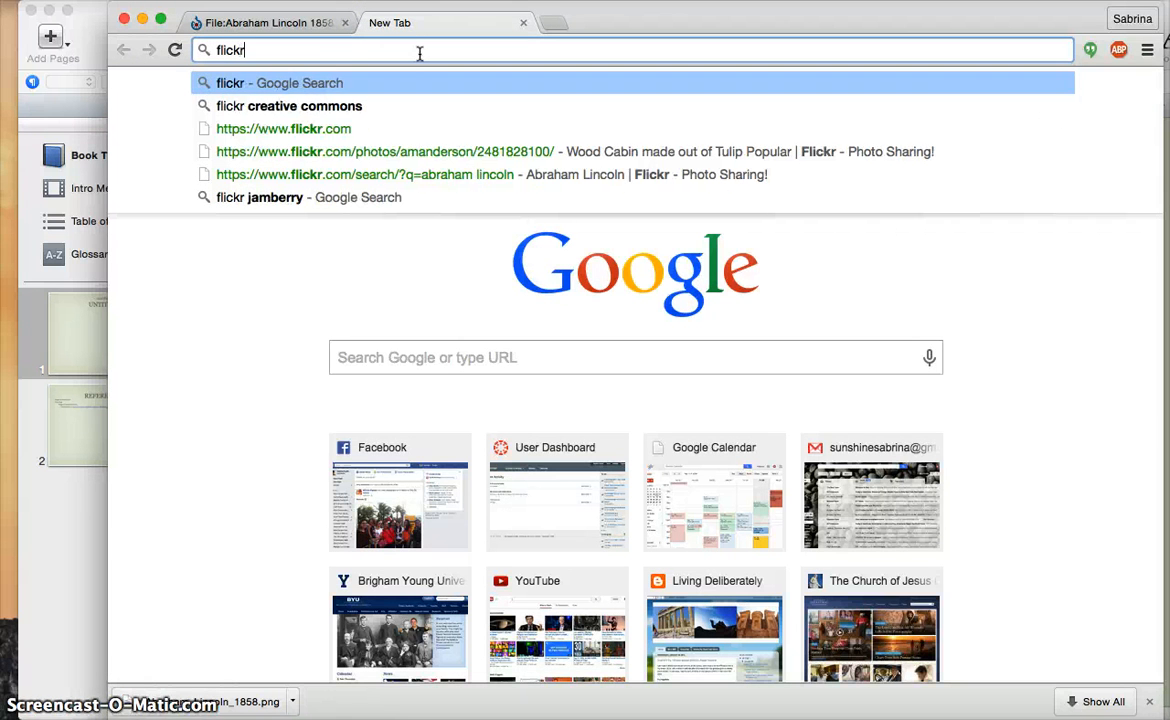
pyautogui.press('Down')
pyautogui.press('Return')
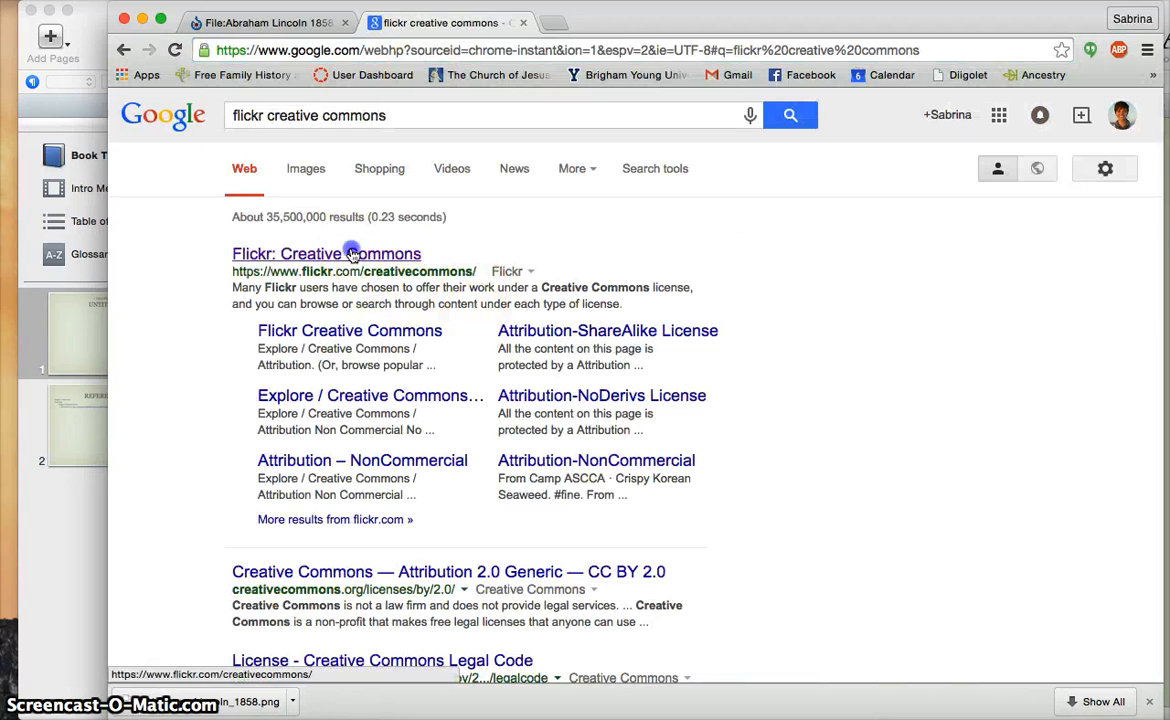
pyautogui.click(352, 254)
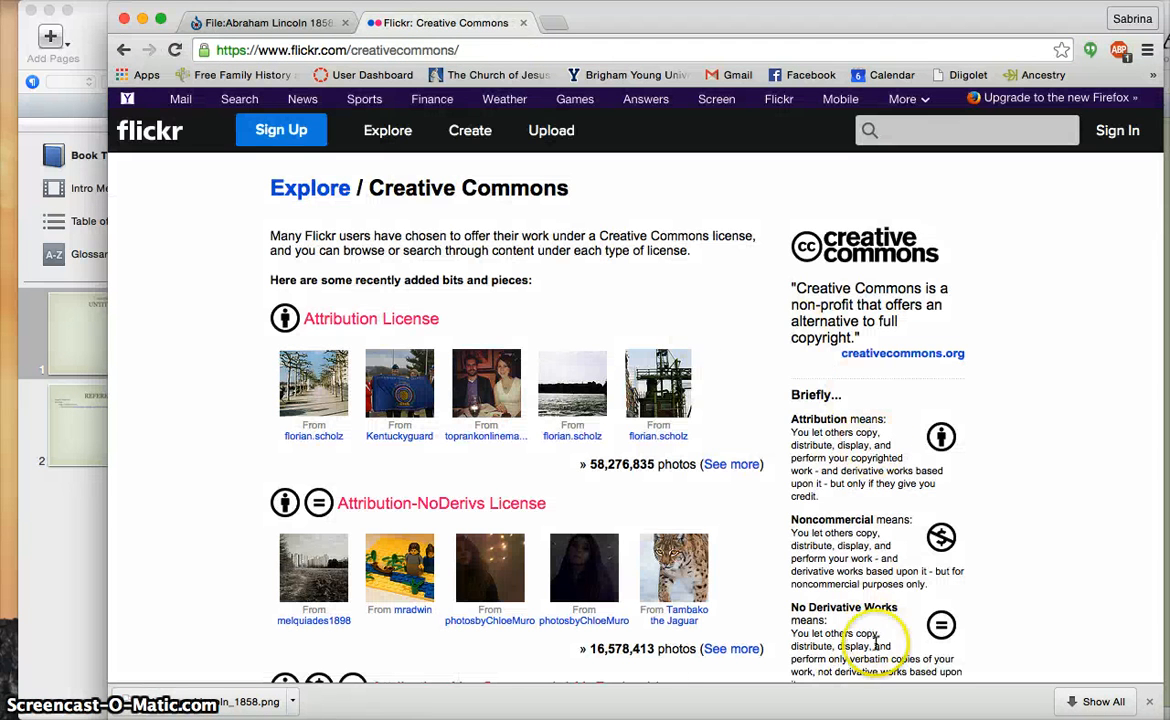
# Read the Attribution and Noncommercial licence explanations on the Creative Commons page
pyautogui.scroll(-4, 850, 500)
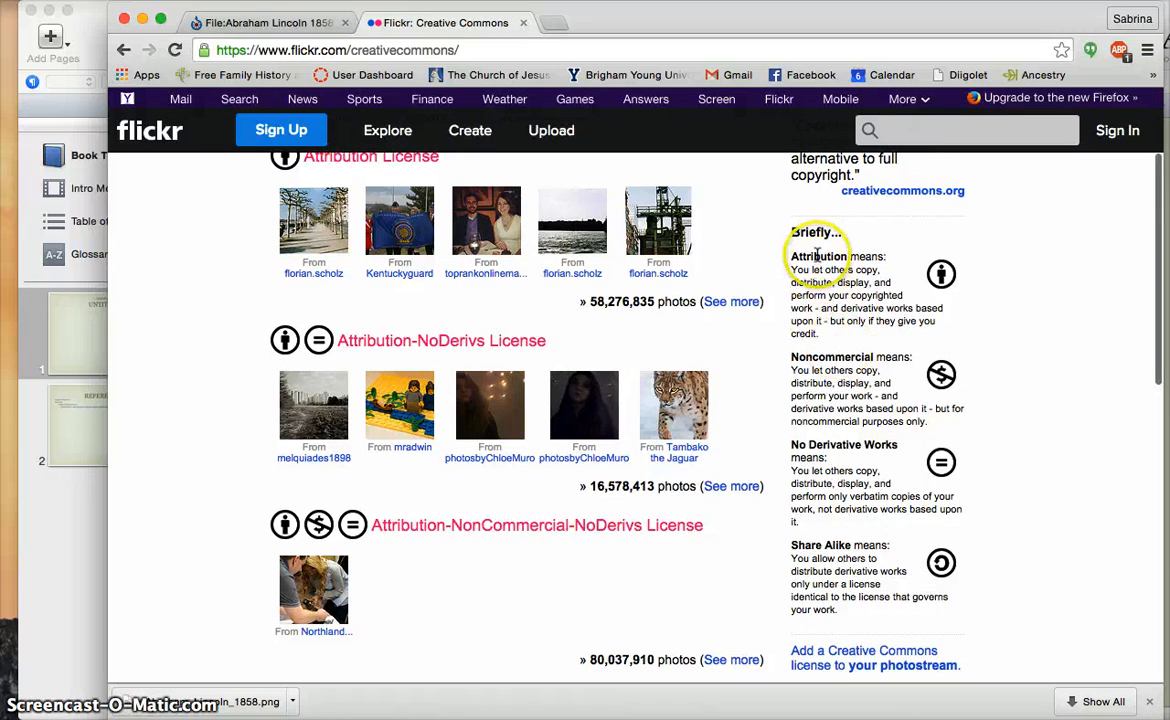
pyautogui.moveTo(828, 332); pyautogui.dragTo(787, 252)
pyautogui.click(826, 290)
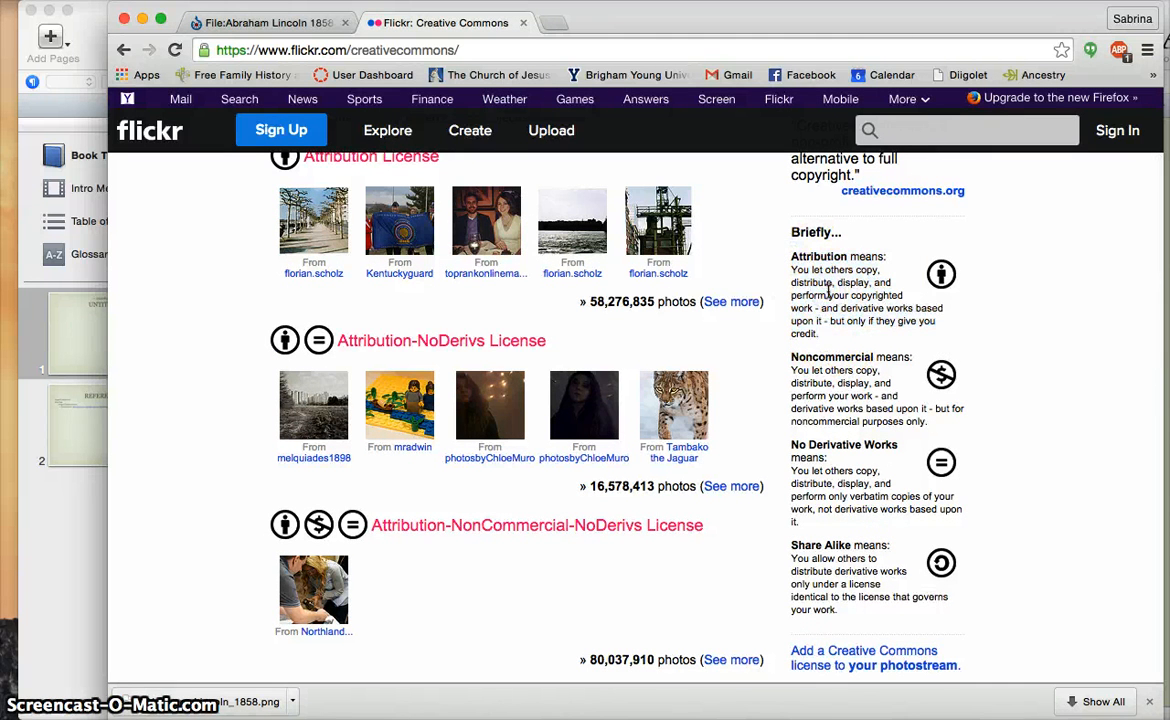
pyautogui.click(829, 290)
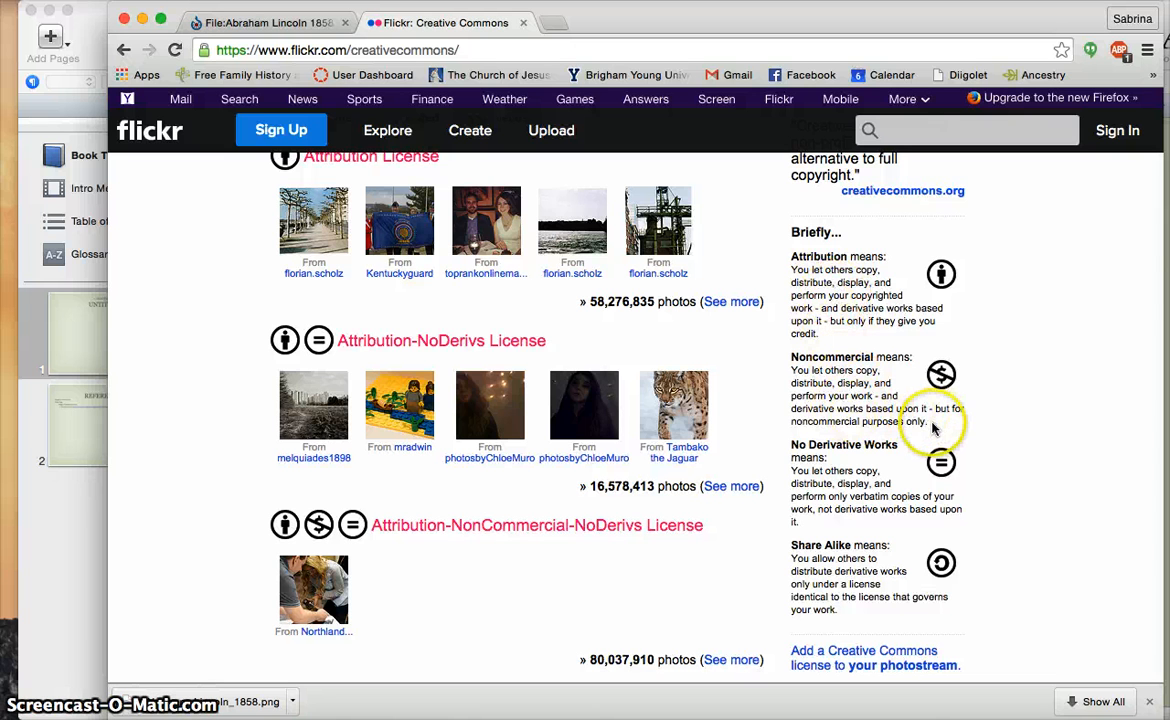
pyautogui.moveTo(928, 422); pyautogui.dragTo(789, 360)
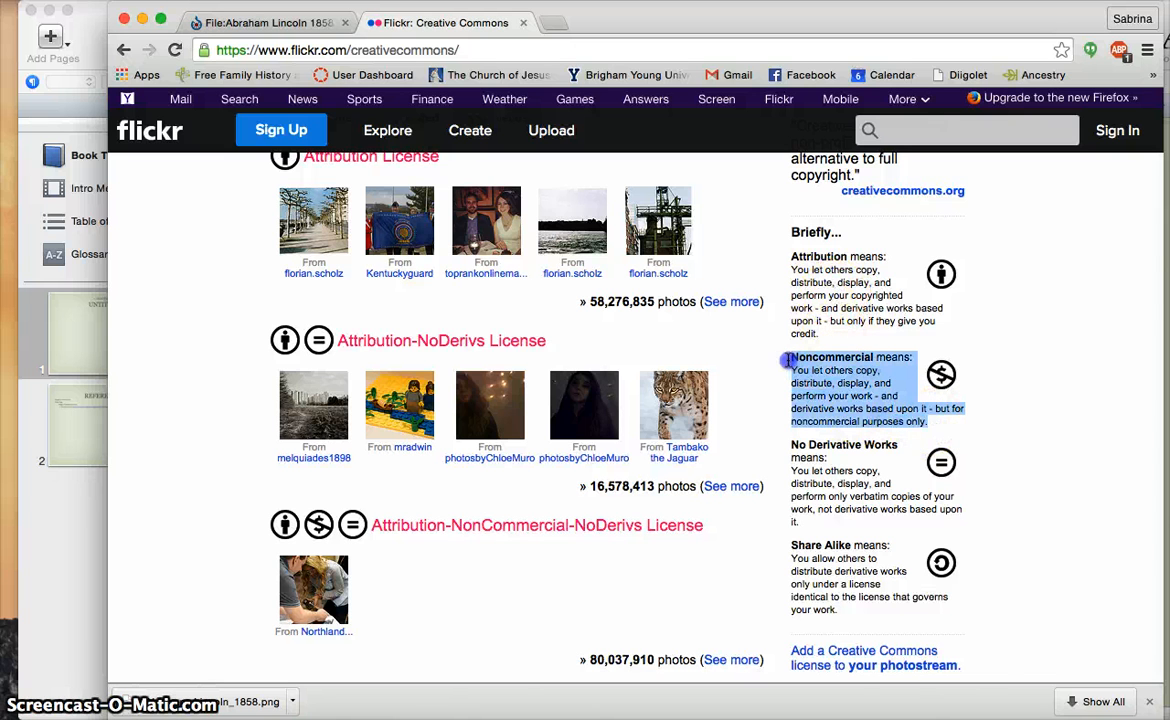
pyautogui.click(843, 376)
pyautogui.click(859, 399)
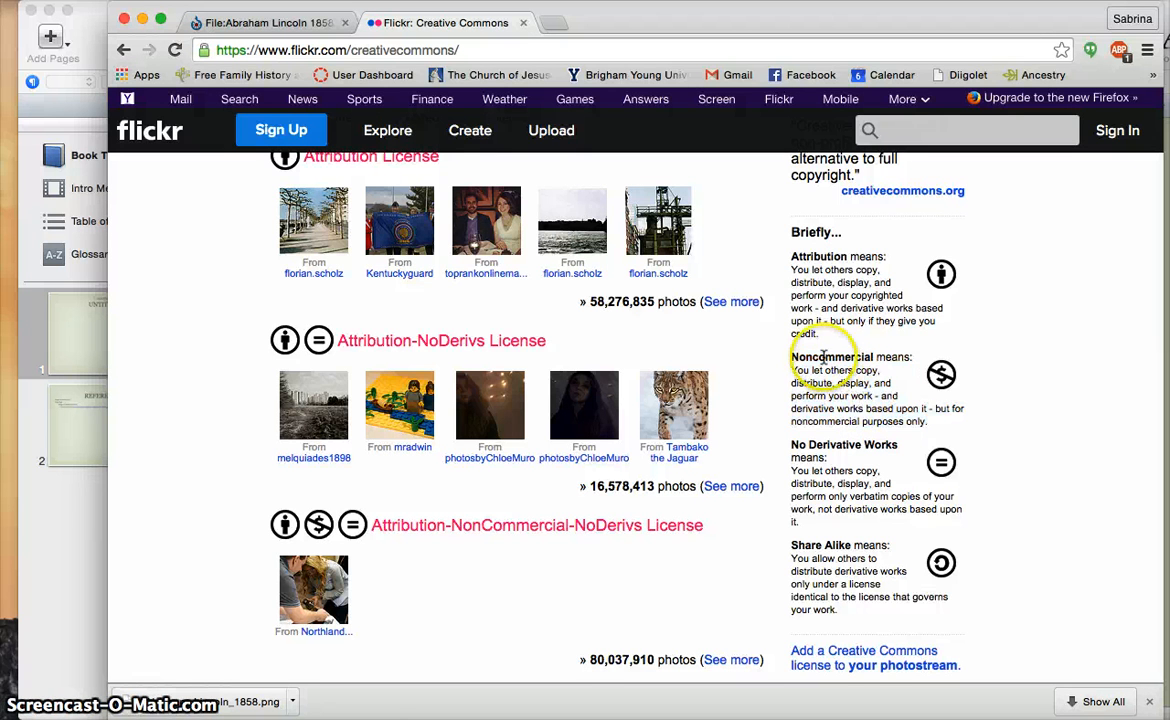
pyautogui.scroll(2, 859, 399)
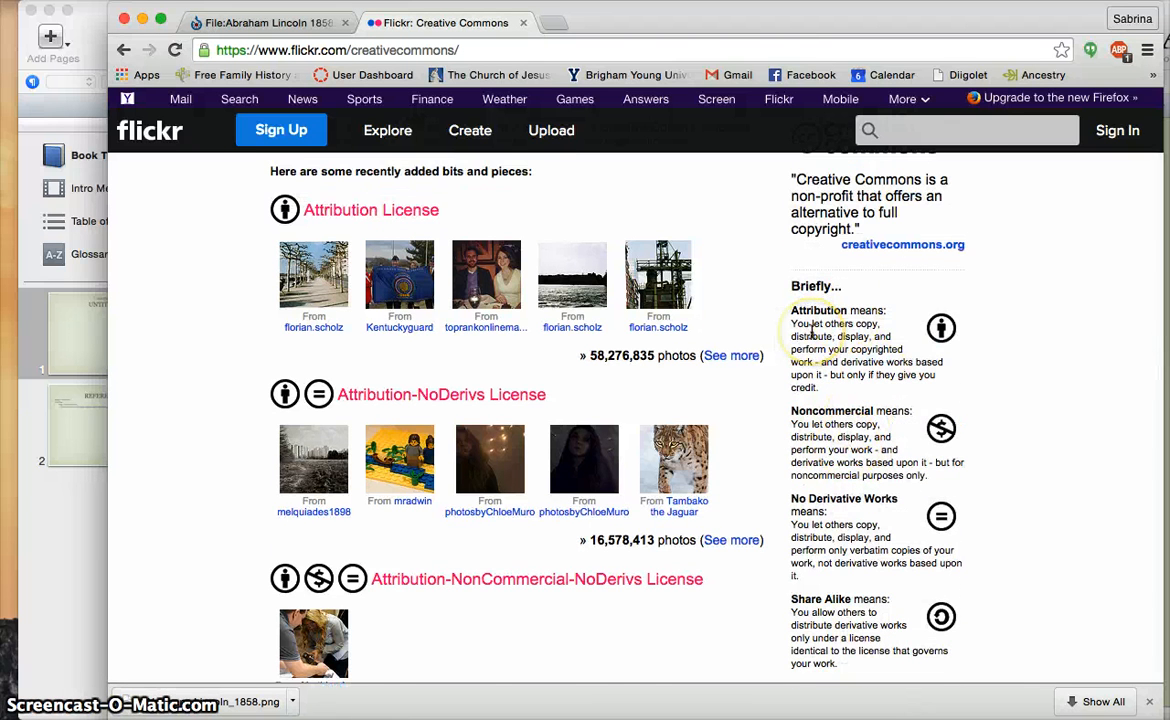
pyautogui.scroll(3, 850, 260)
# Search Flickr photos for 'abraham lincoln'
pyautogui.click(908, 127)
pyautogui.write('abraham lincol')
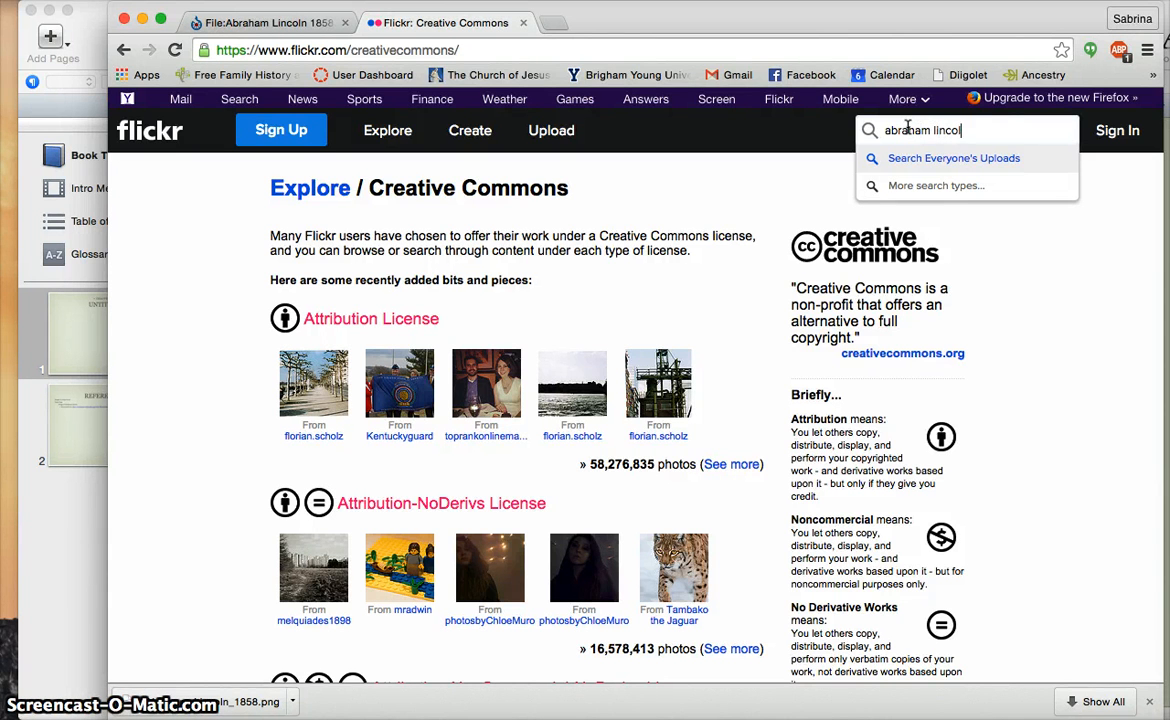
pyautogui.write('n')
pyautogui.press('Return')
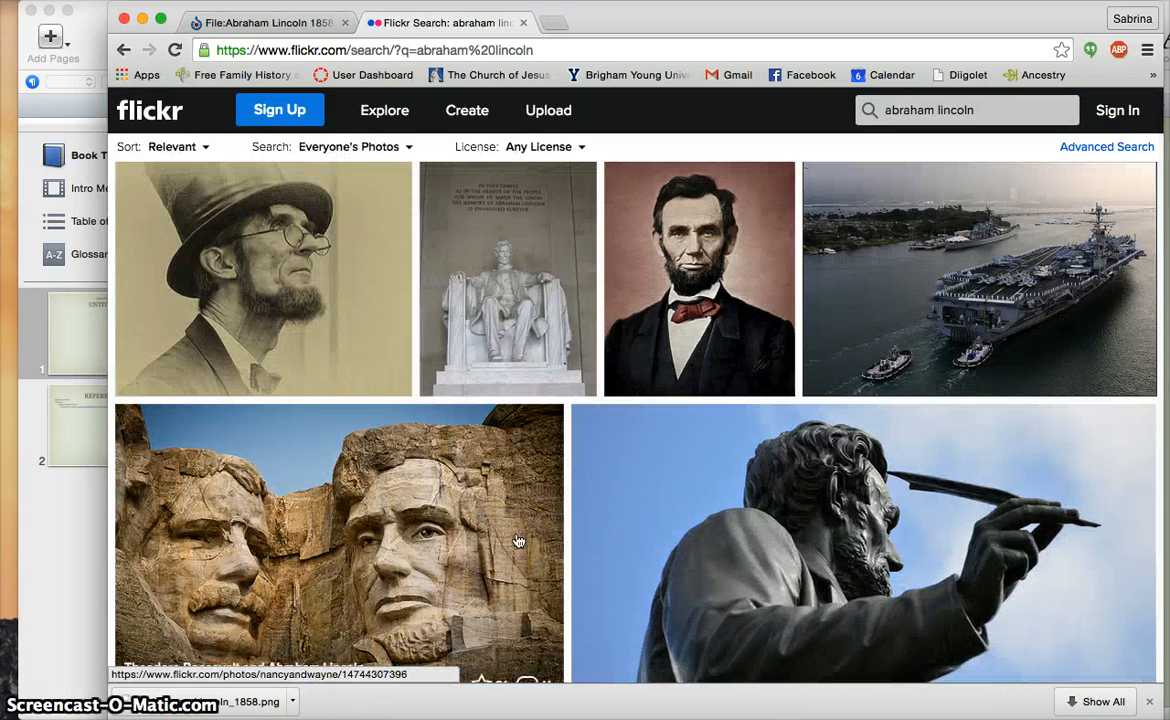
# Check the colour Lincoln portrait's CC BY-NC-ND 2.0 licence, then return to the results
pyautogui.click(706, 258)
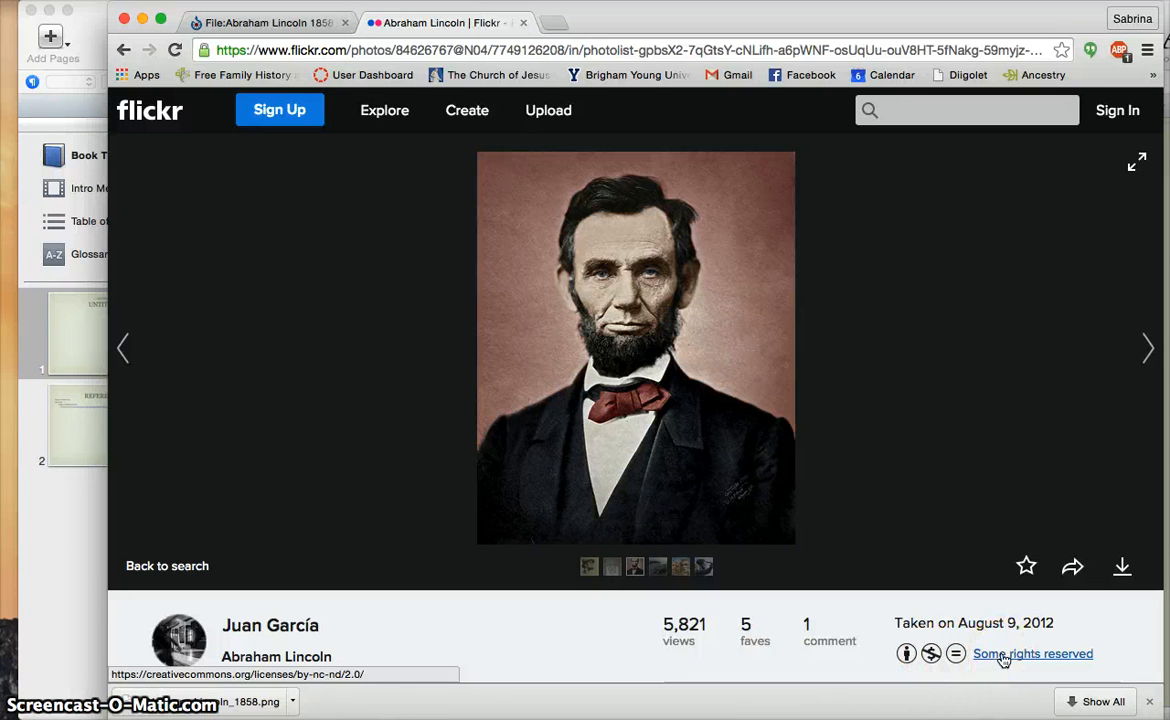
pyautogui.click(1003, 655)
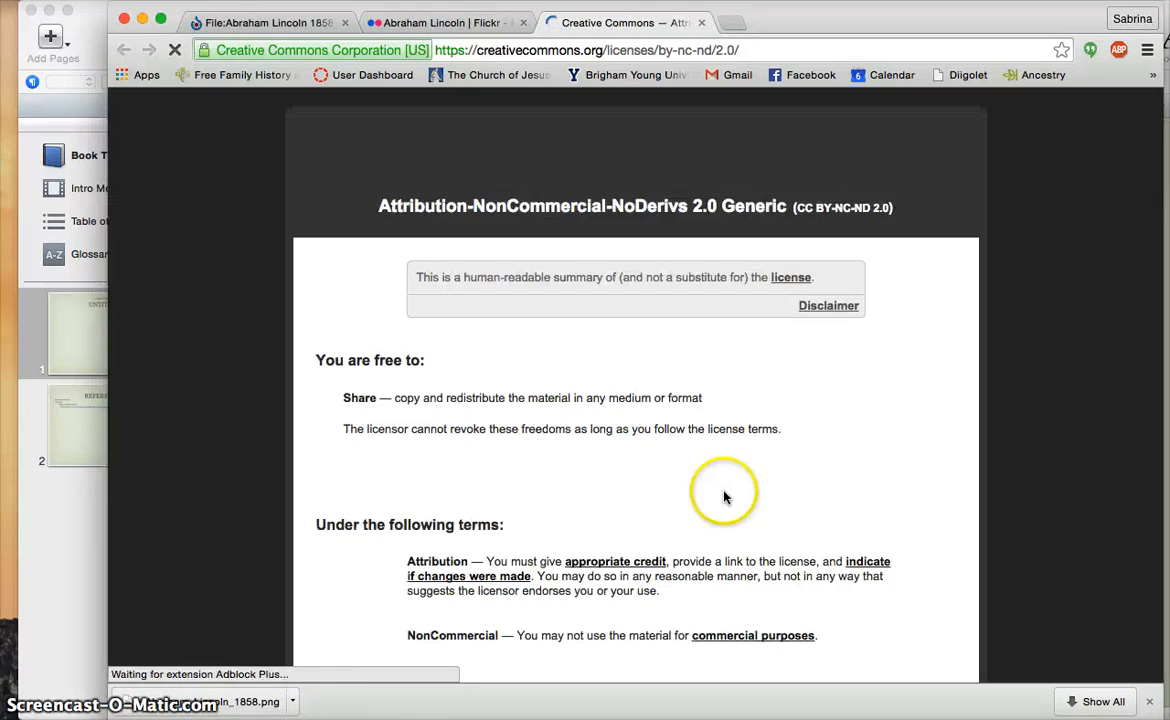
pyautogui.scroll(-3, 612, 451)
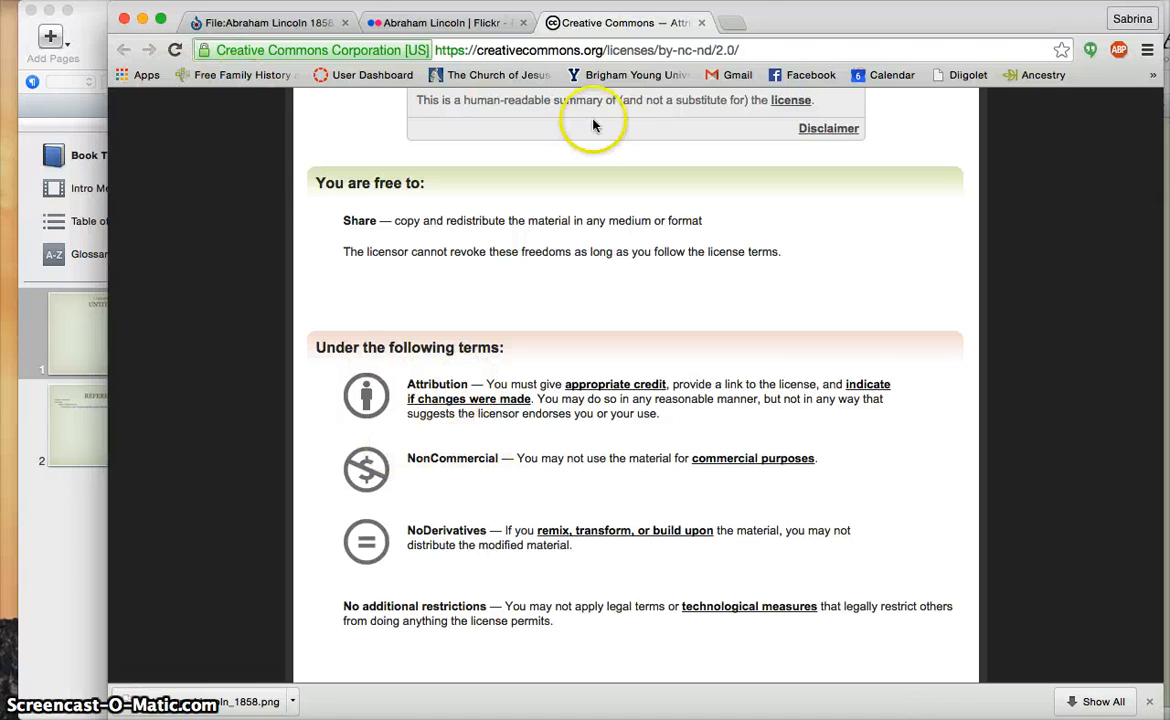
pyautogui.click(698, 24)
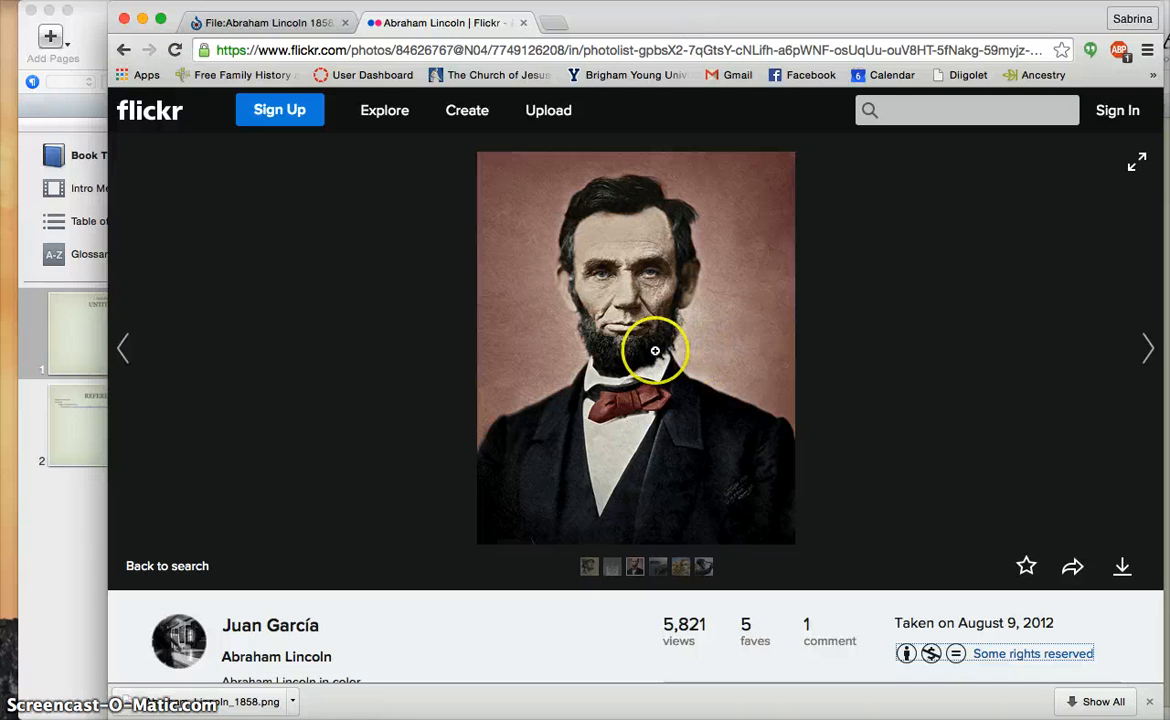
pyautogui.click(125, 54)
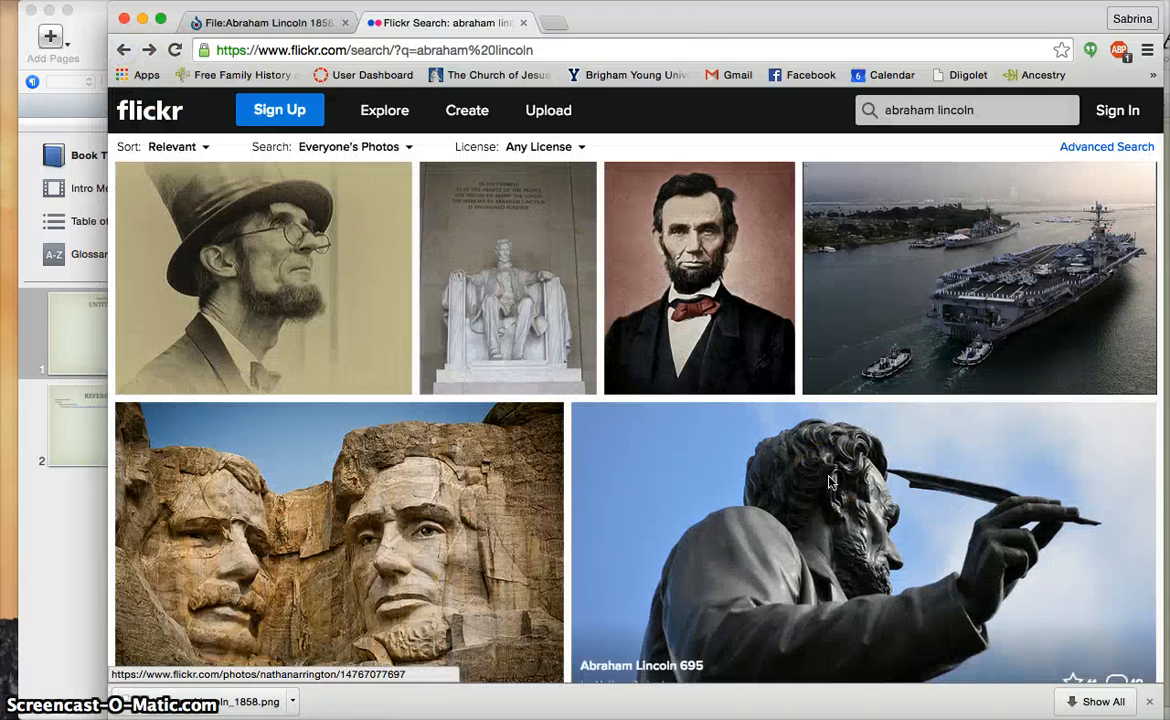
# View the Roosevelt and Lincoln carving photo, then return to the search results
pyautogui.scroll(-5, 828, 483)
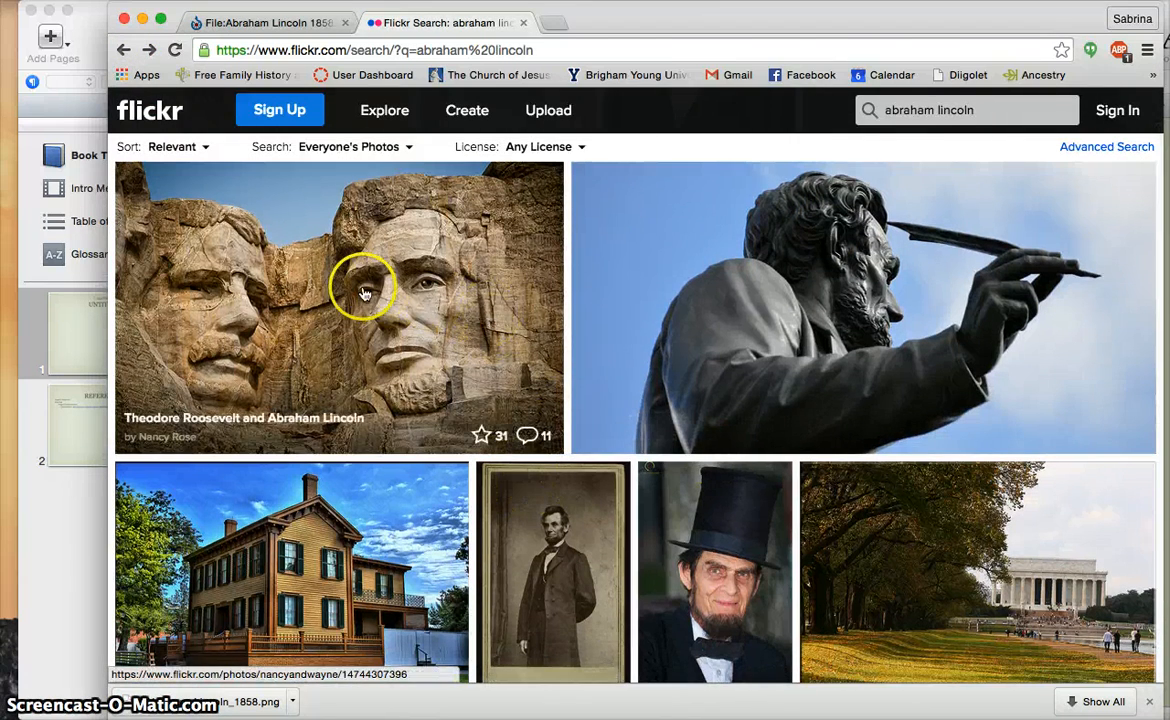
pyautogui.click(332, 262)
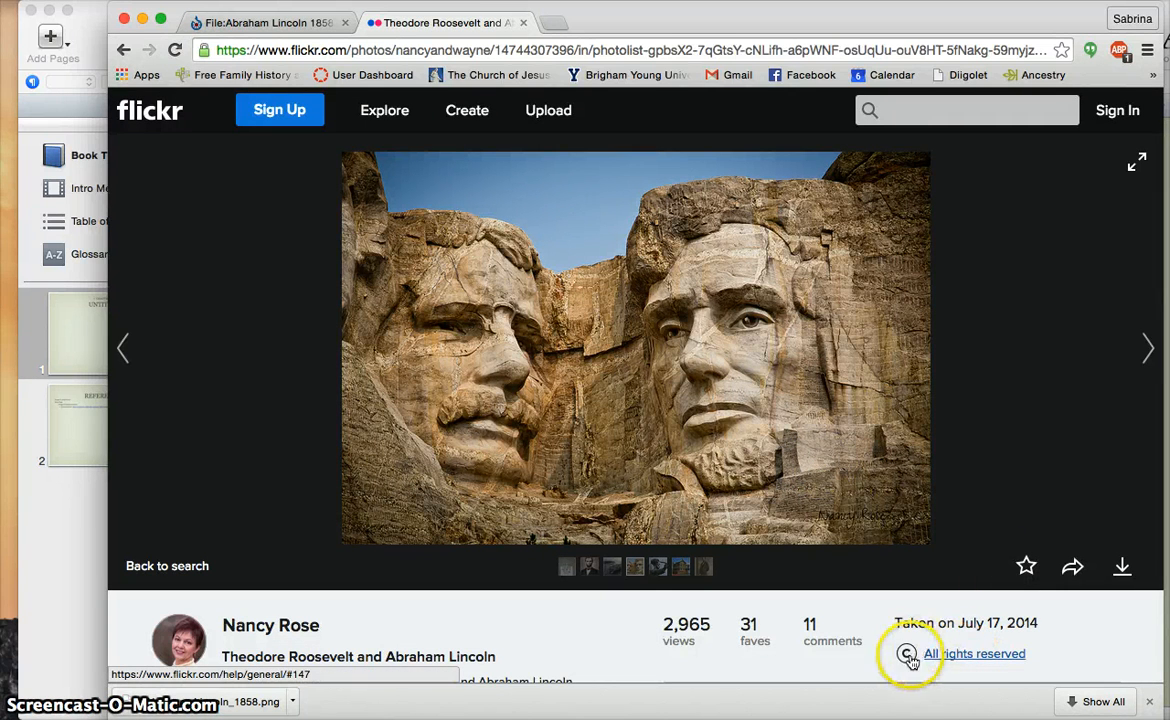
pyautogui.click(123, 50)
# Download the Library of Congress seated Lincoln portrait at Original size
pyautogui.scroll(-5, 789, 438)
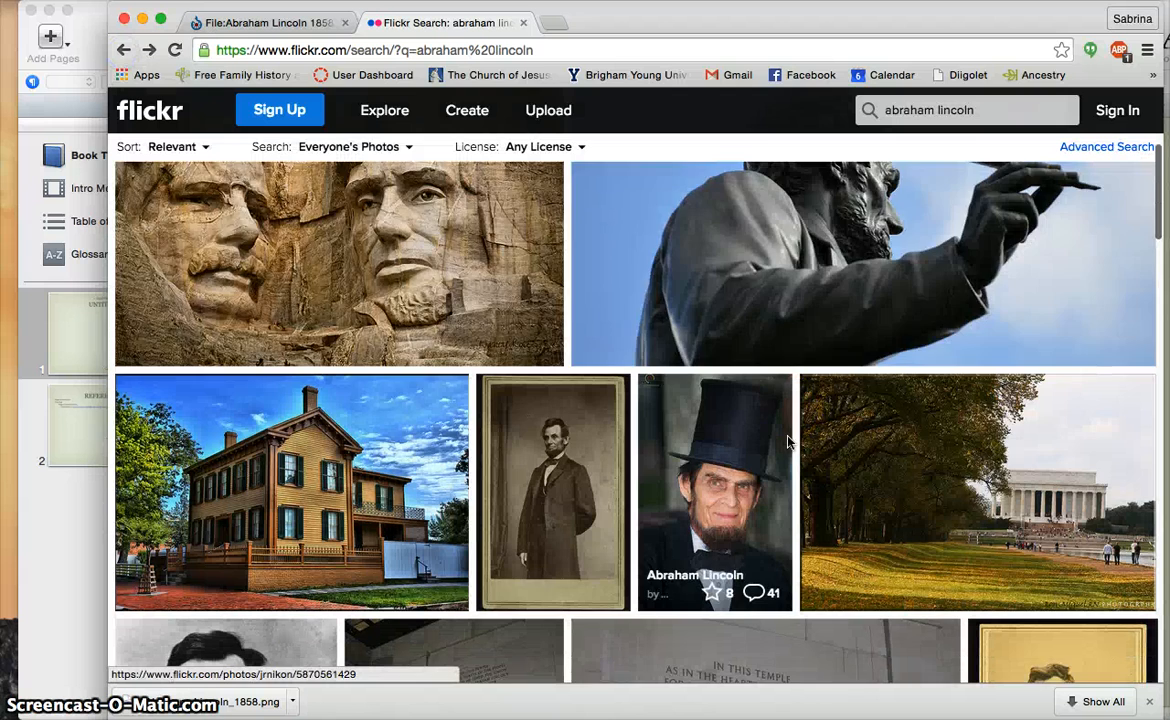
pyautogui.scroll(-3, 789, 440)
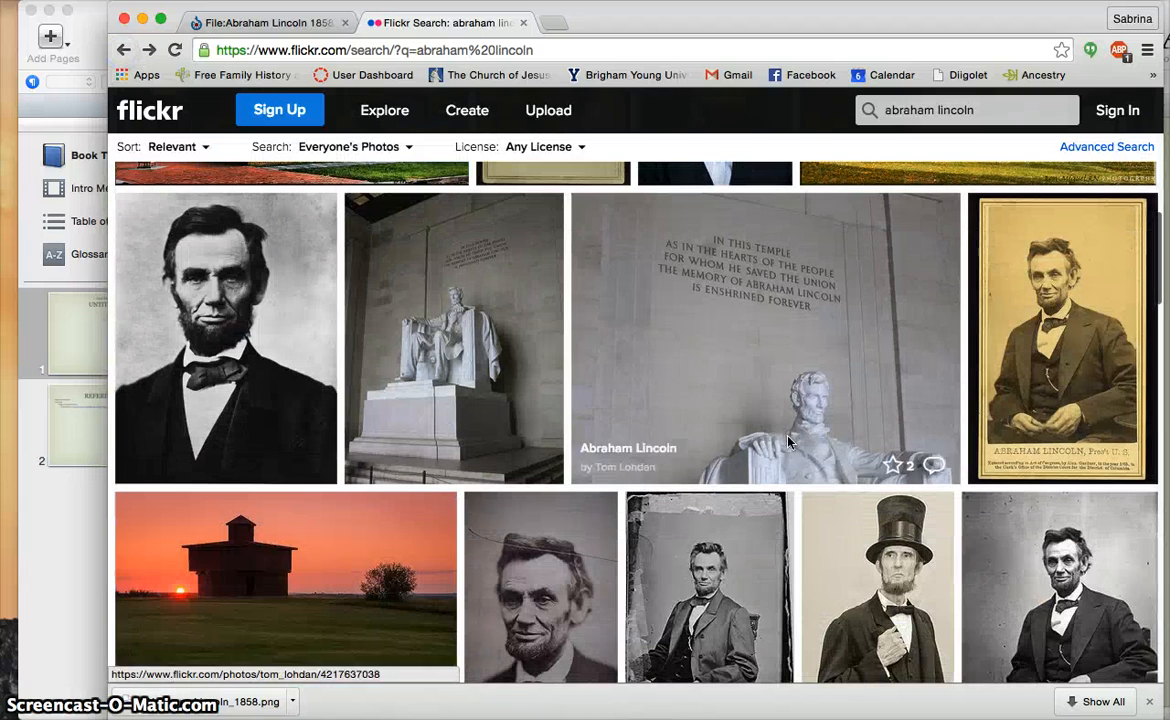
pyautogui.click(1083, 349)
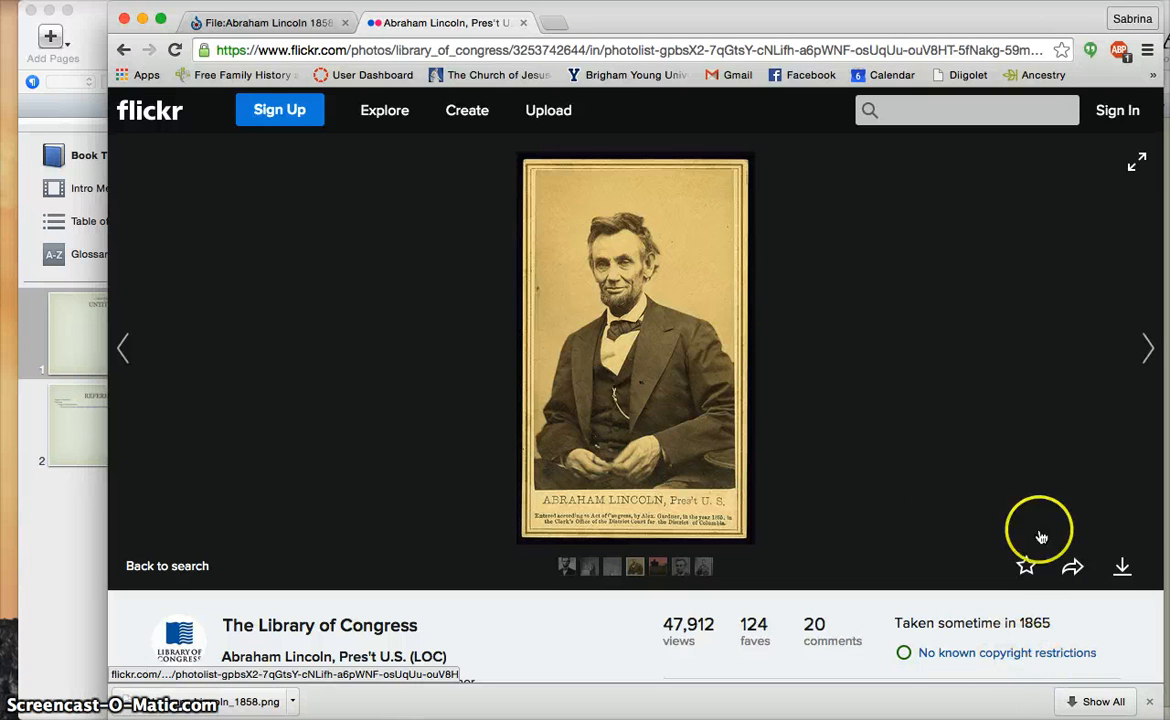
pyautogui.click(1122, 568)
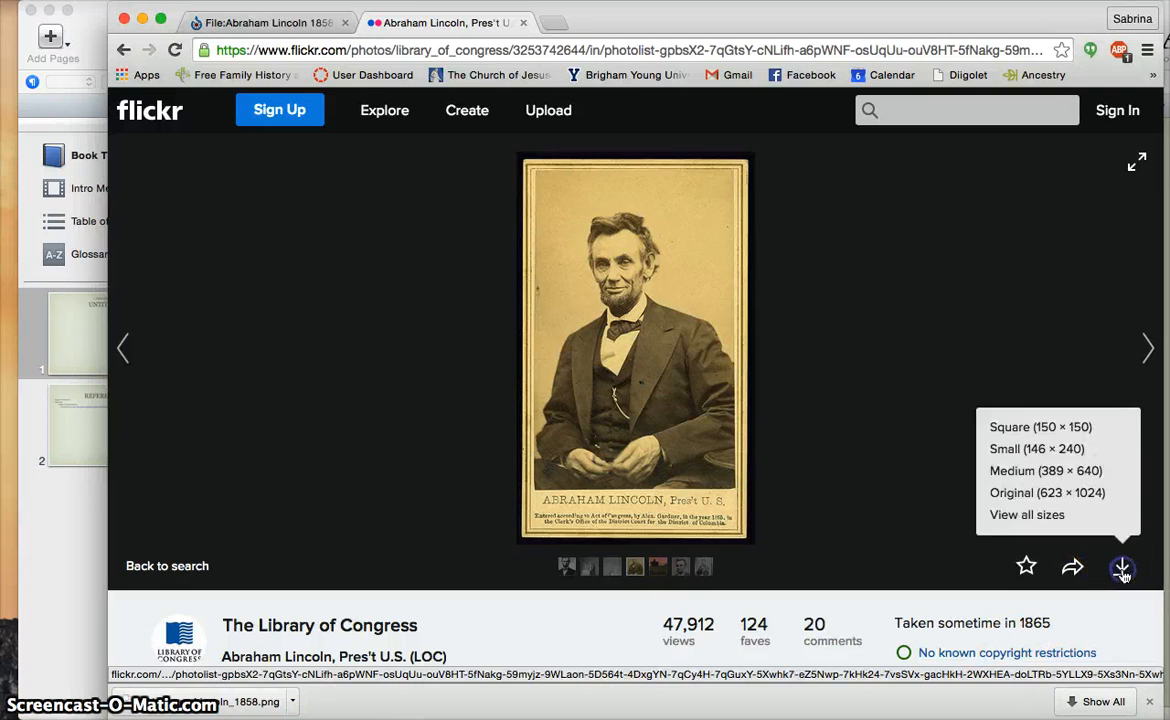
pyautogui.click(1047, 493)
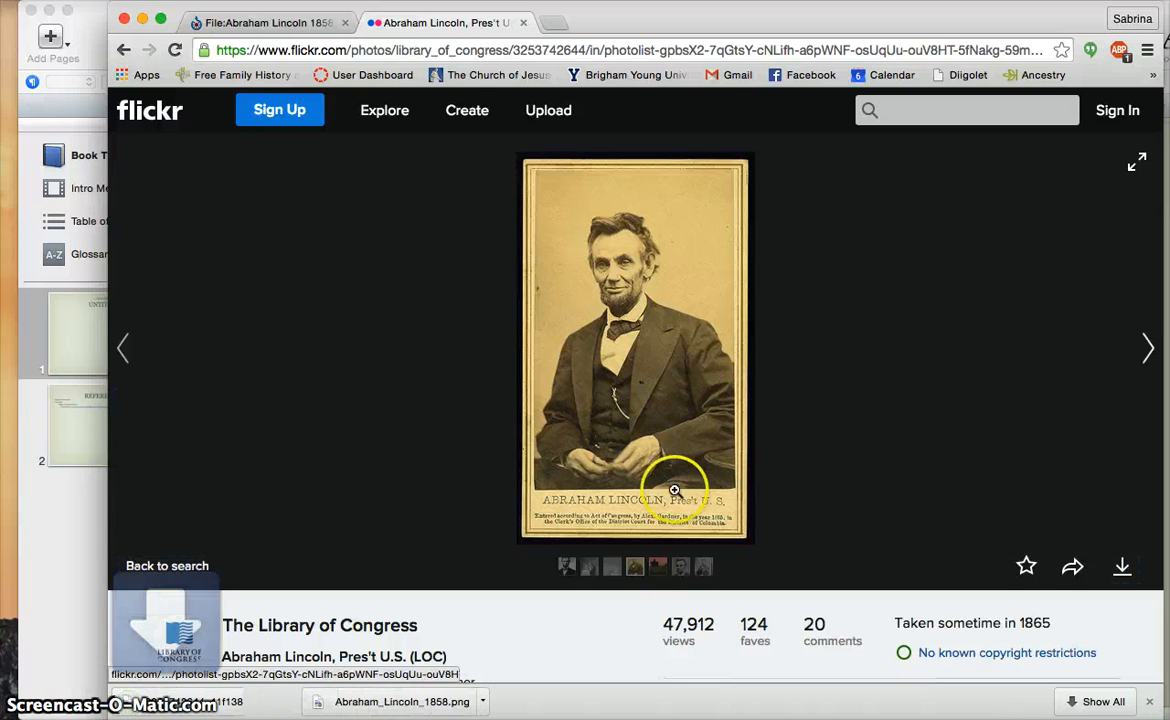
pyautogui.scroll(-2, 531, 630)
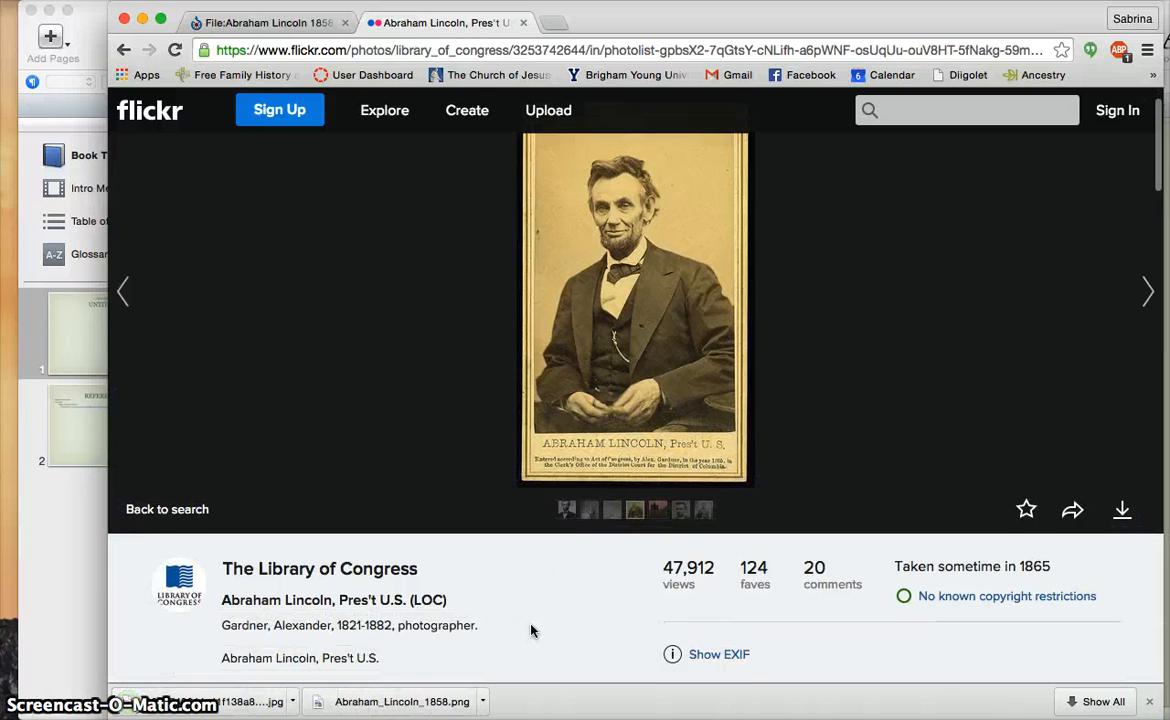
pyautogui.moveTo(533, 626); pyautogui.dragTo(562, 585)
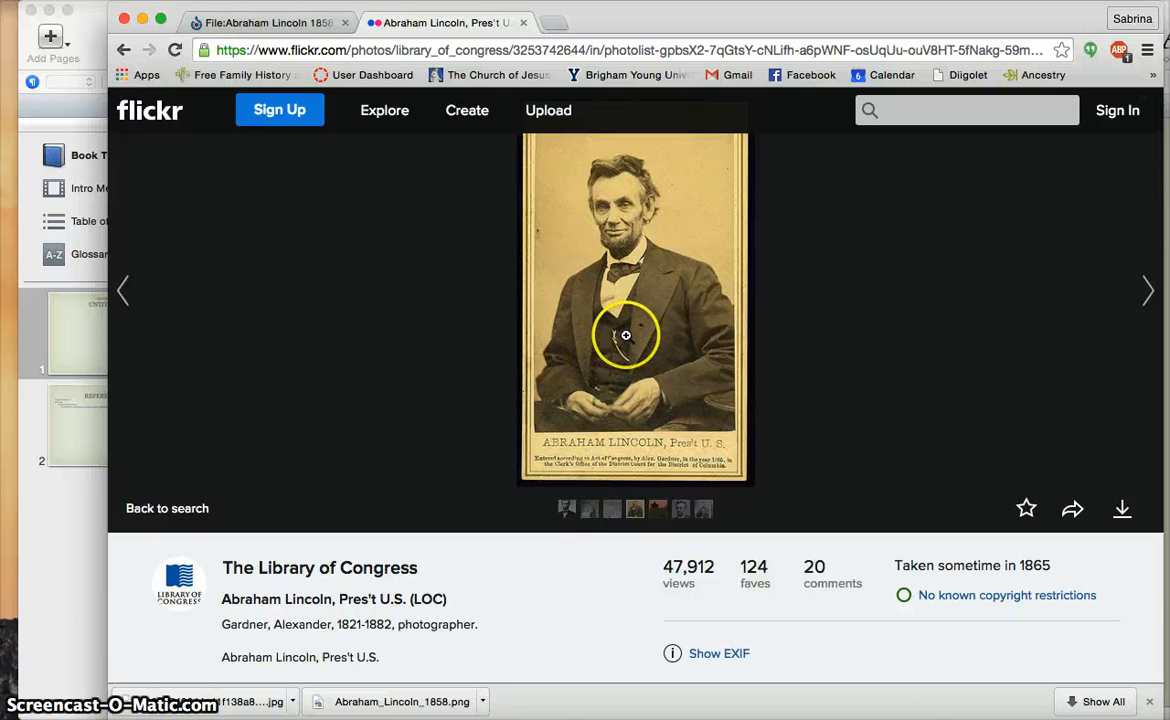
pyautogui.scroll(2, 625, 335)
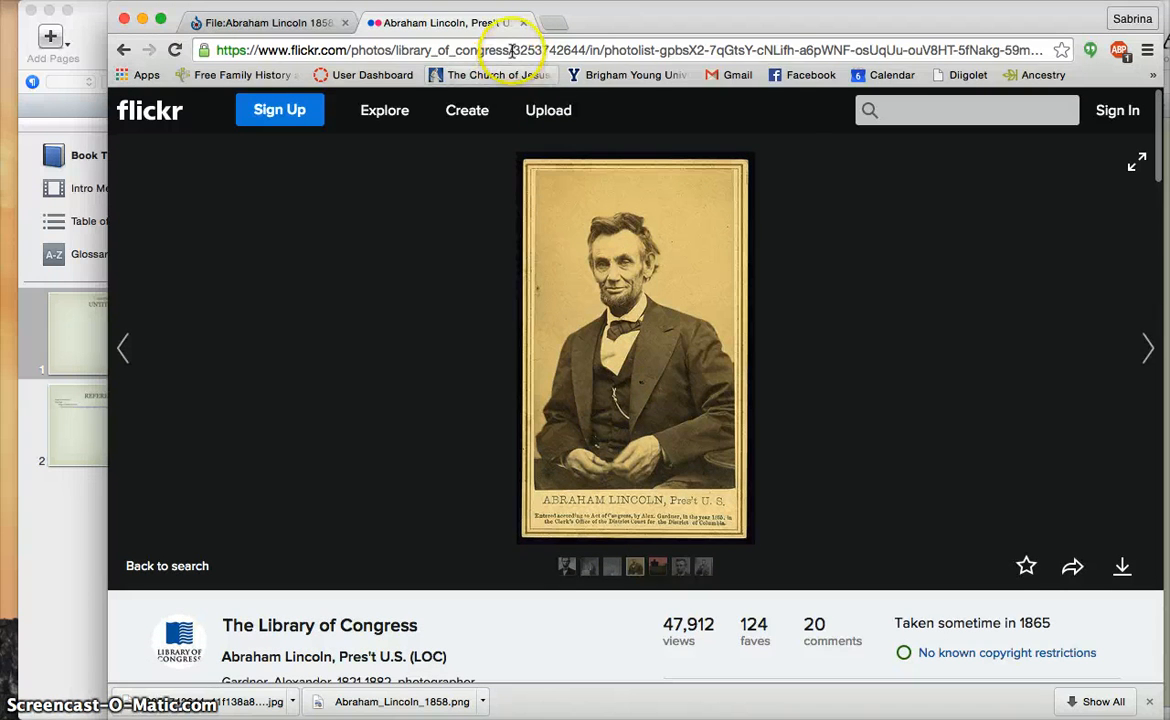
# Copy the seated Lincoln photo page's web address
pyautogui.click(511, 50)
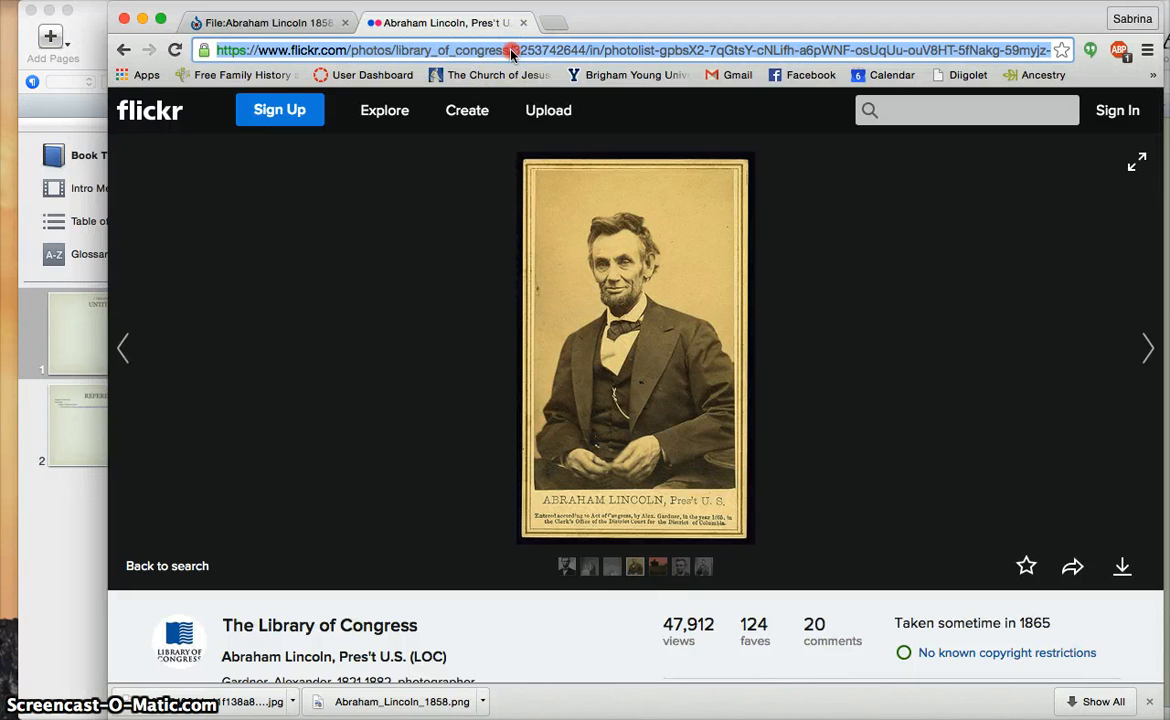
pyautogui.rightClick(511, 52)
pyautogui.click(545, 77)
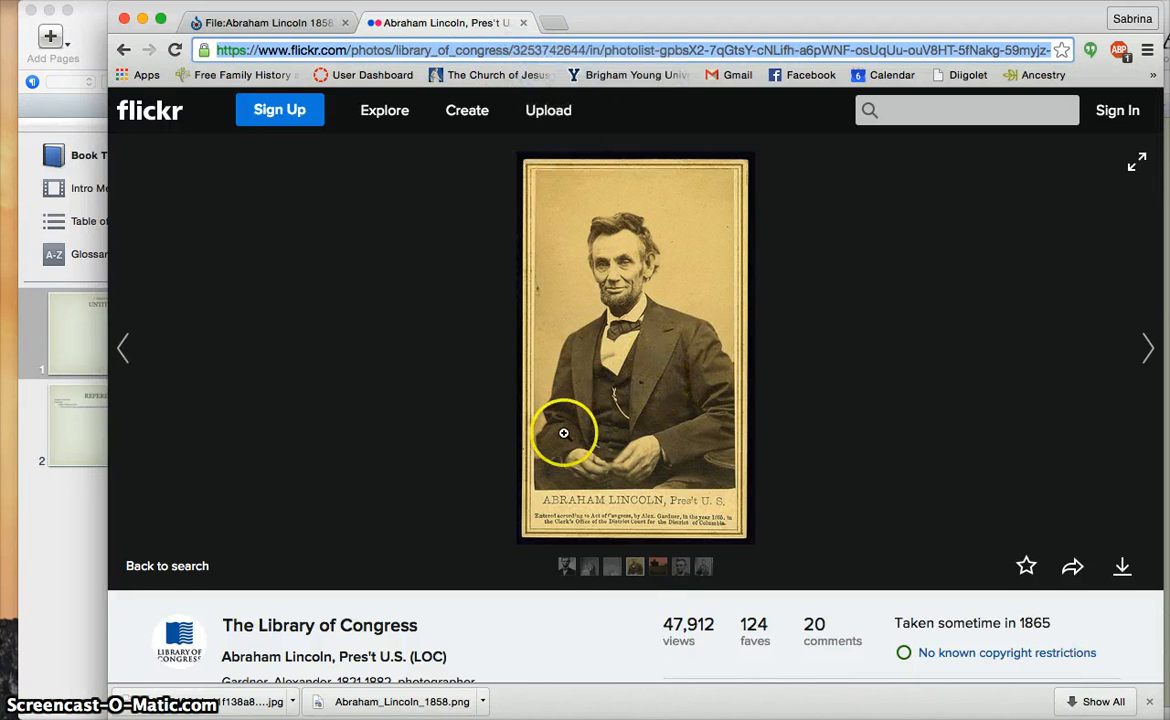
pyautogui.scroll(-5, 556, 423)
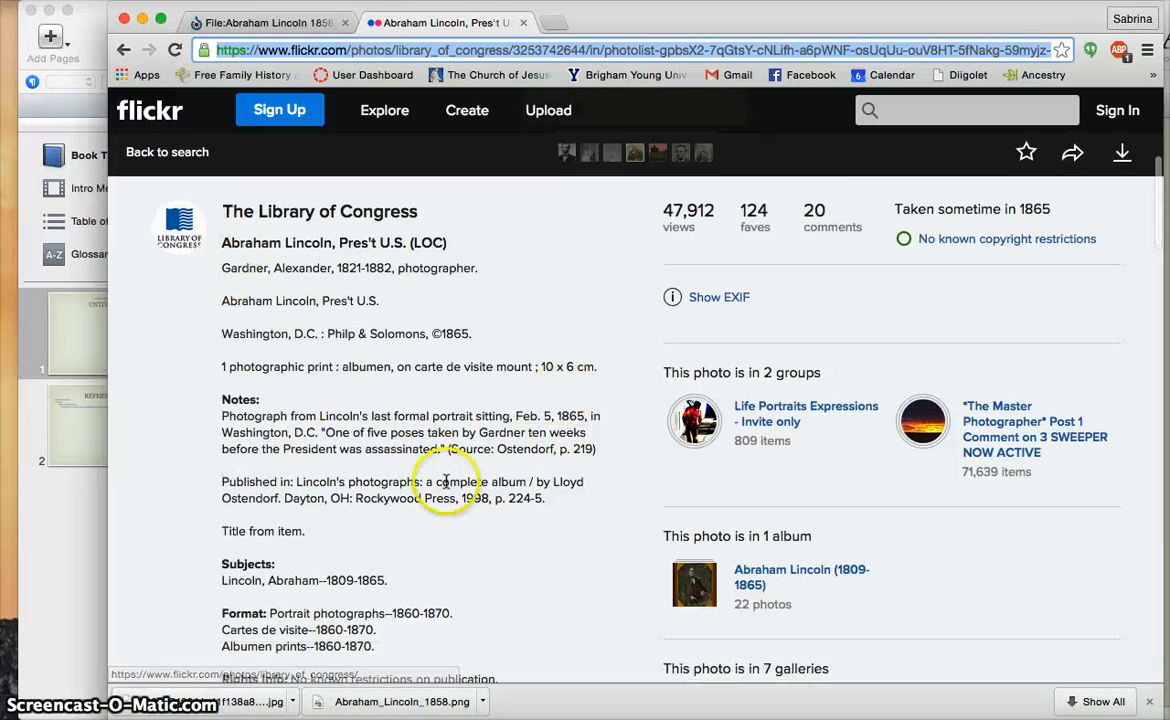
pyautogui.scroll(-3, 447, 483)
pyautogui.scroll(8, 447, 483)
# Open the Abraham Lincoln gallery that contains this photo
pyautogui.click(614, 425)
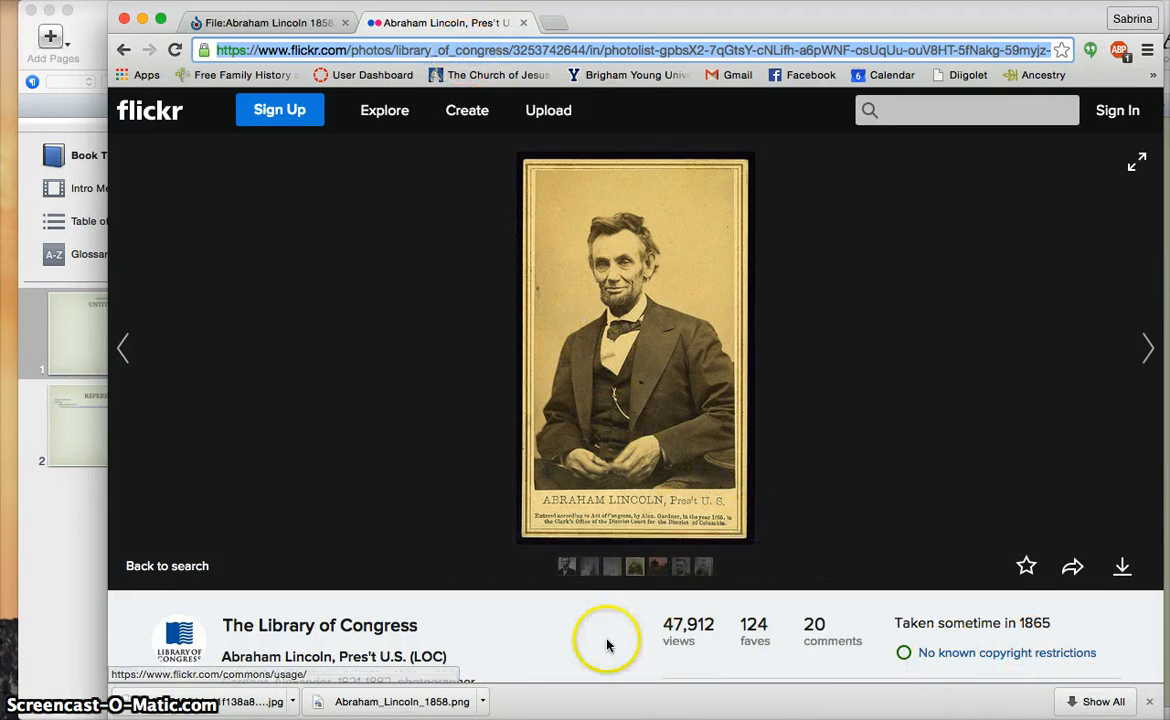
pyautogui.scroll(-5, 605, 644)
pyautogui.scroll(-3, 605, 644)
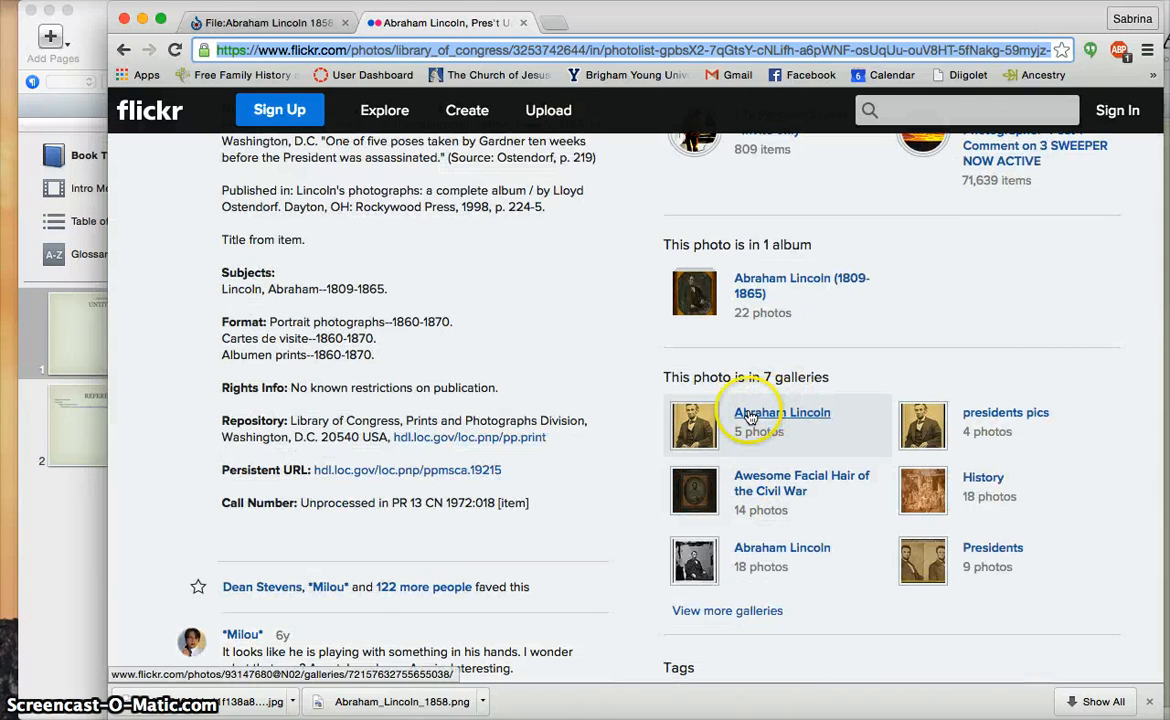
pyautogui.click(701, 424)
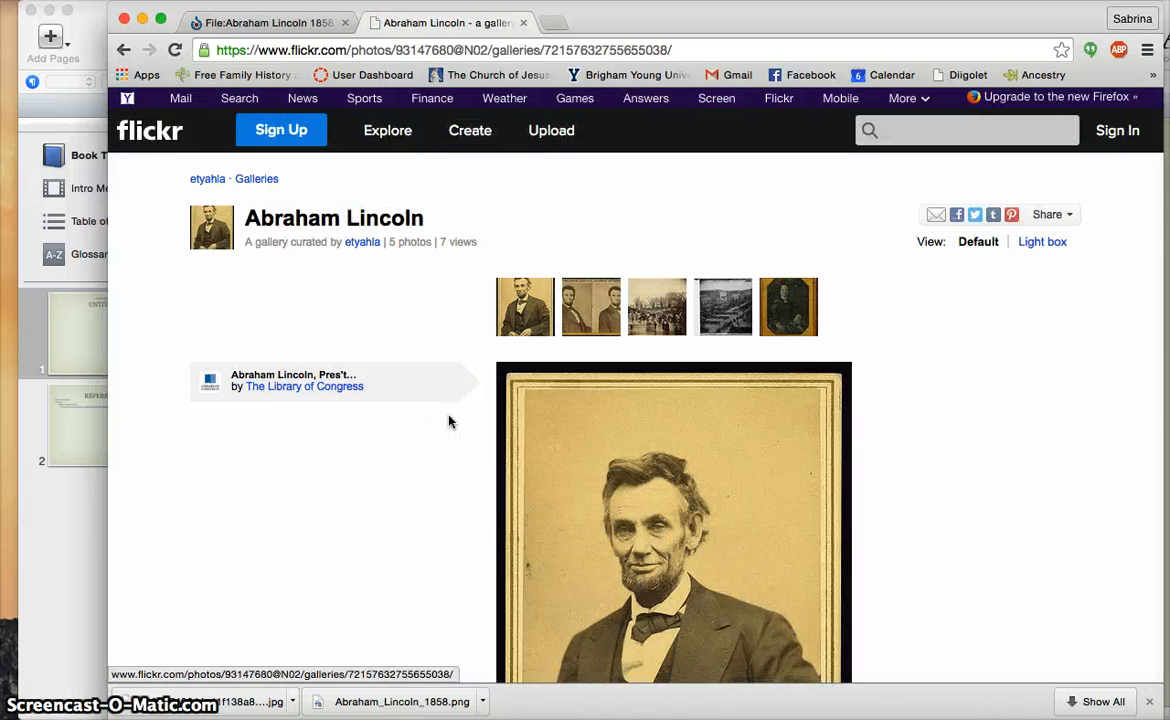
pyautogui.scroll(-5, 449, 421)
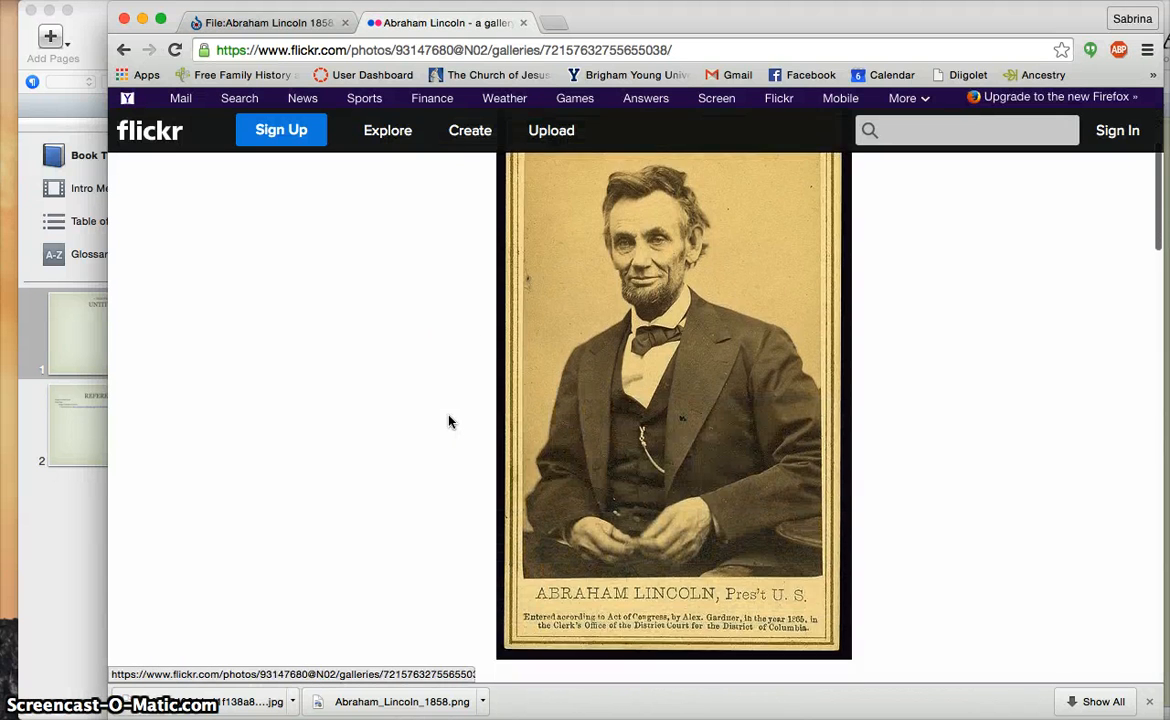
pyautogui.scroll(5, 449, 421)
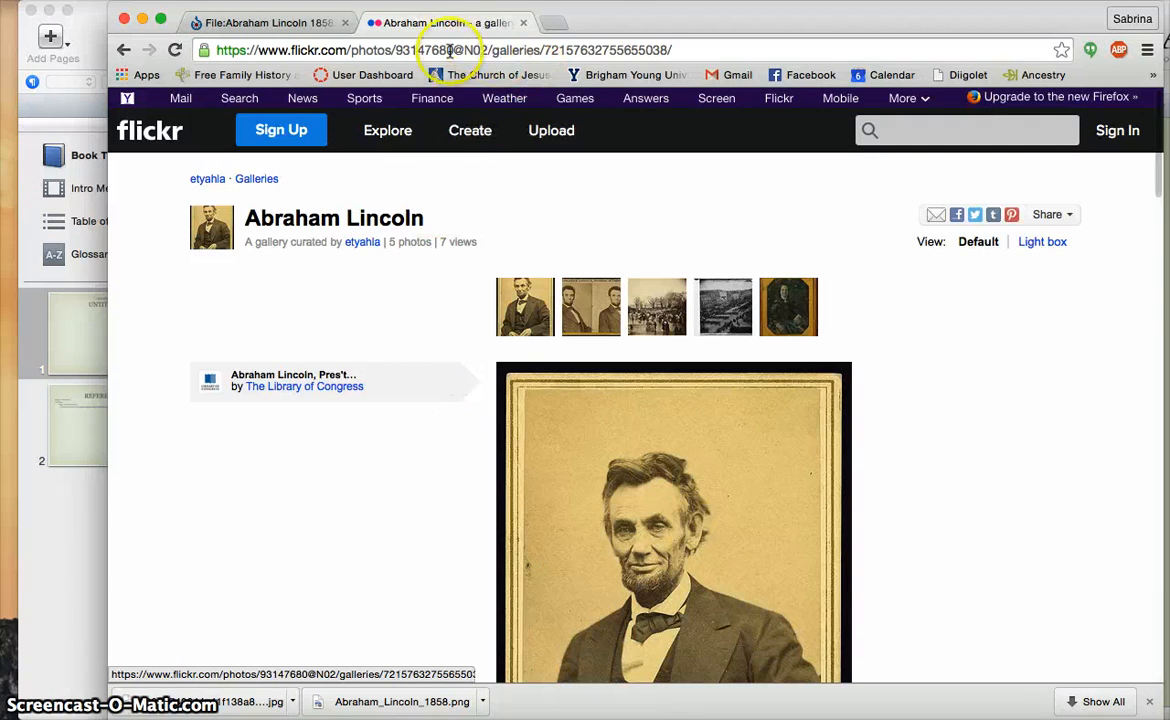
# Copy the gallery page's web address and bring iBooks Author back to the front
pyautogui.click(404, 50)
pyautogui.rightClick(404, 50)
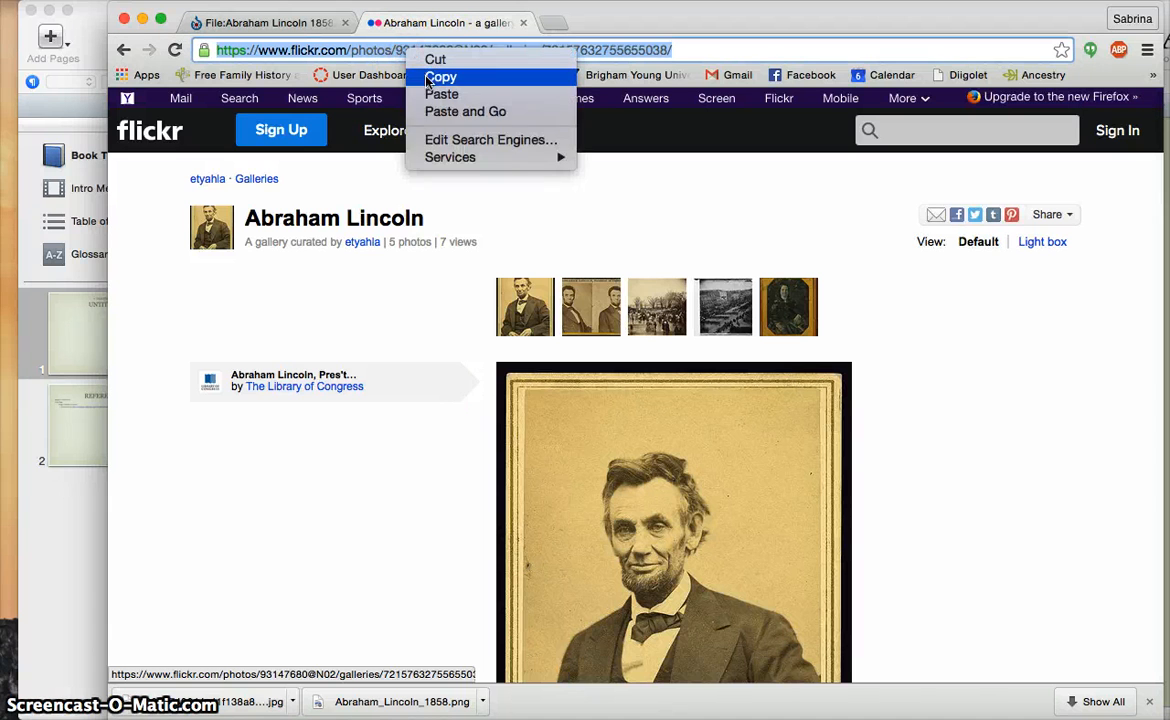
pyautogui.click(431, 80)
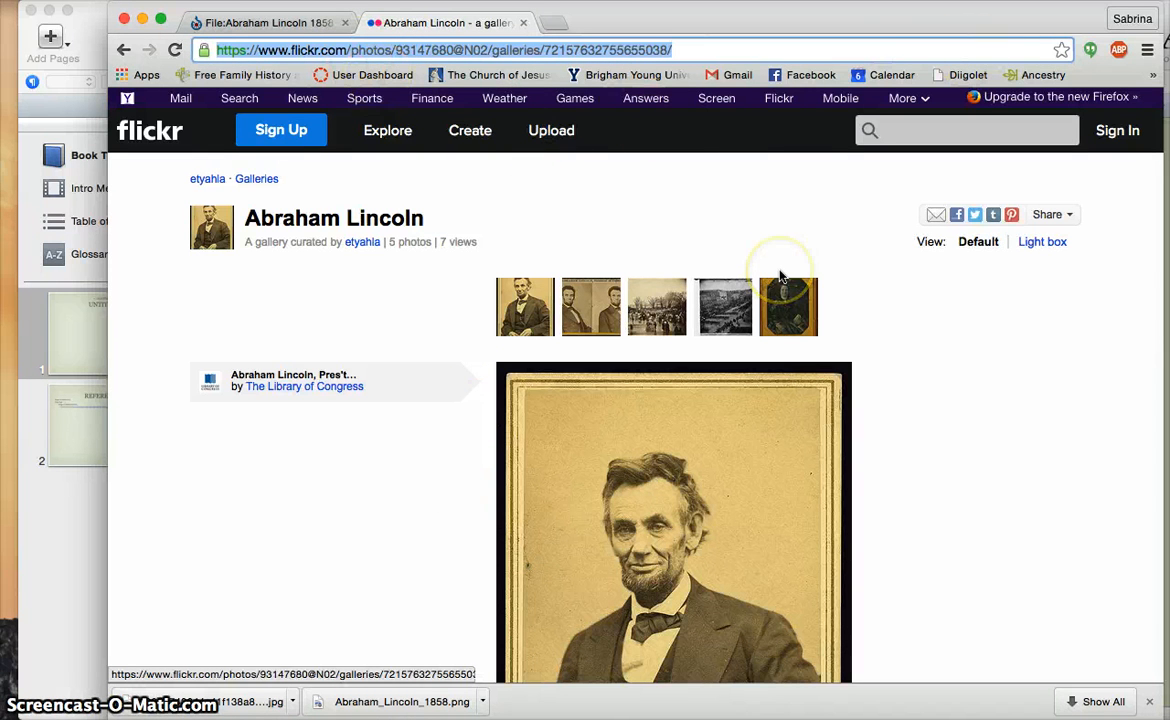
pyautogui.scroll(-3, 981, 505)
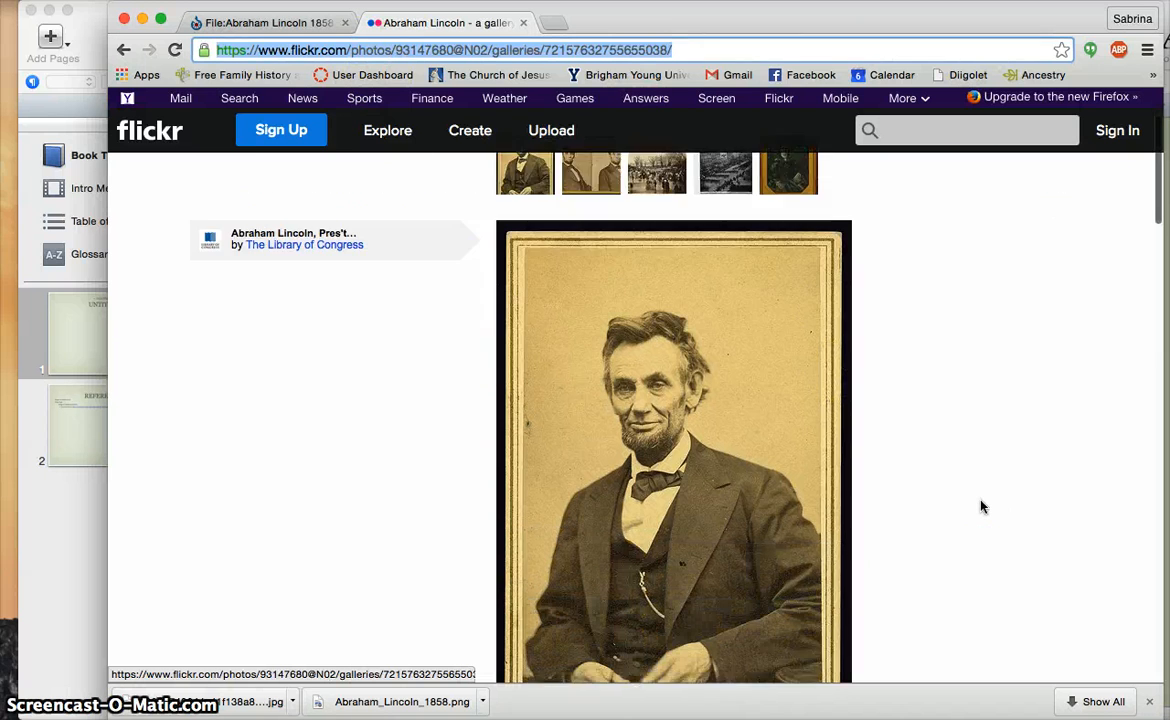
pyautogui.scroll(-2, 981, 507)
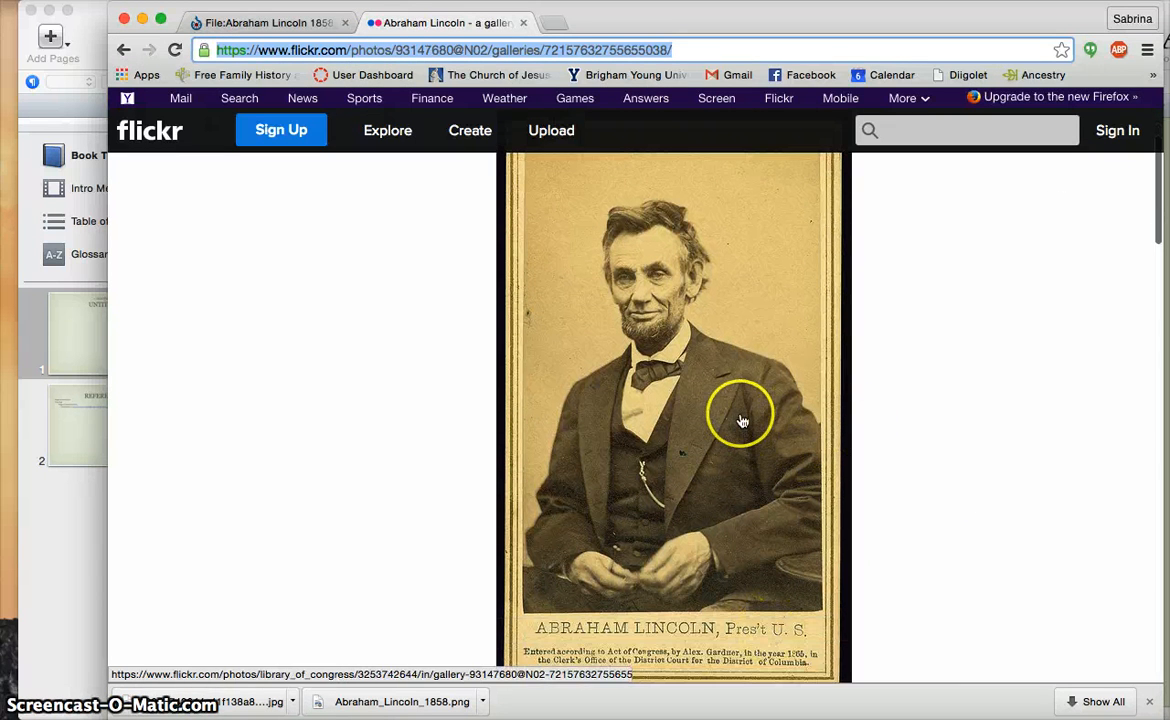
pyautogui.click(78, 540)
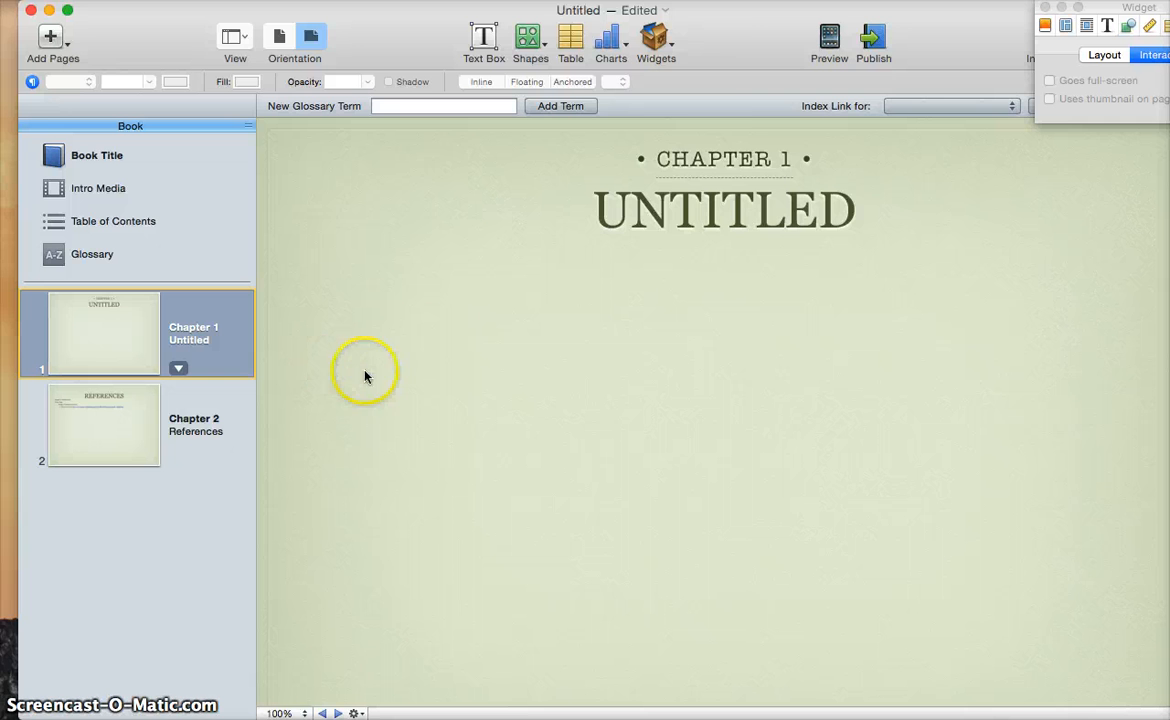
# Show the widget choices and pick the Gallery widget
pyautogui.click(668, 45)
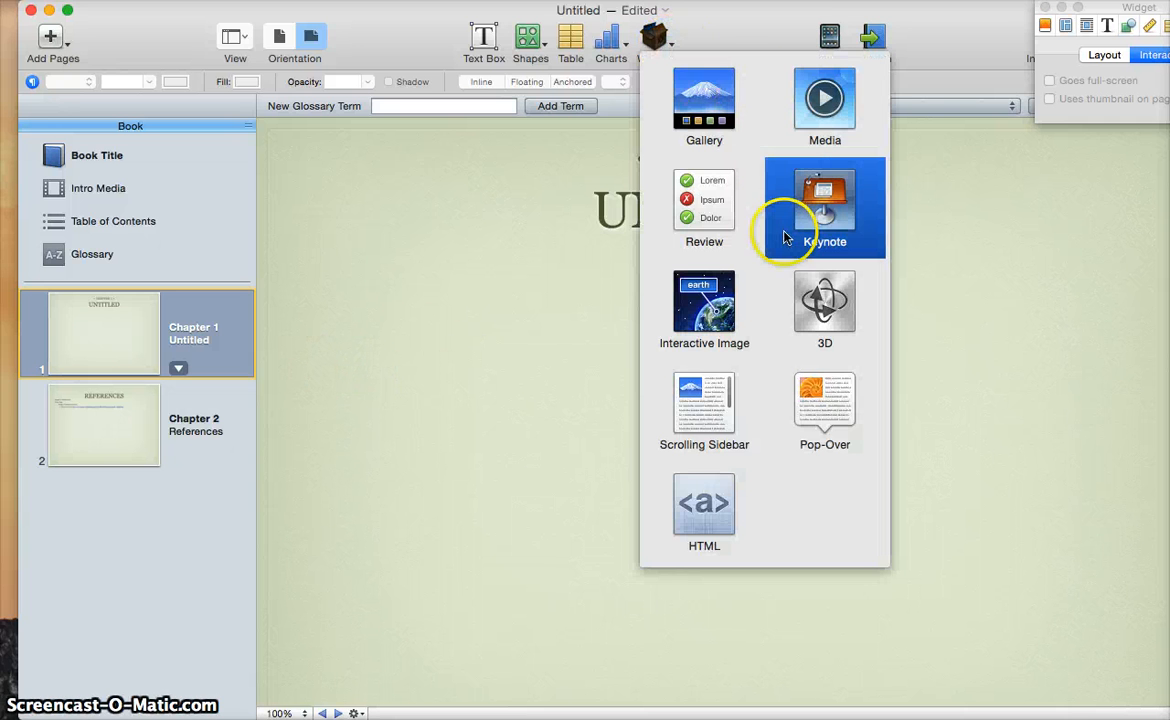
pyautogui.click(710, 106)
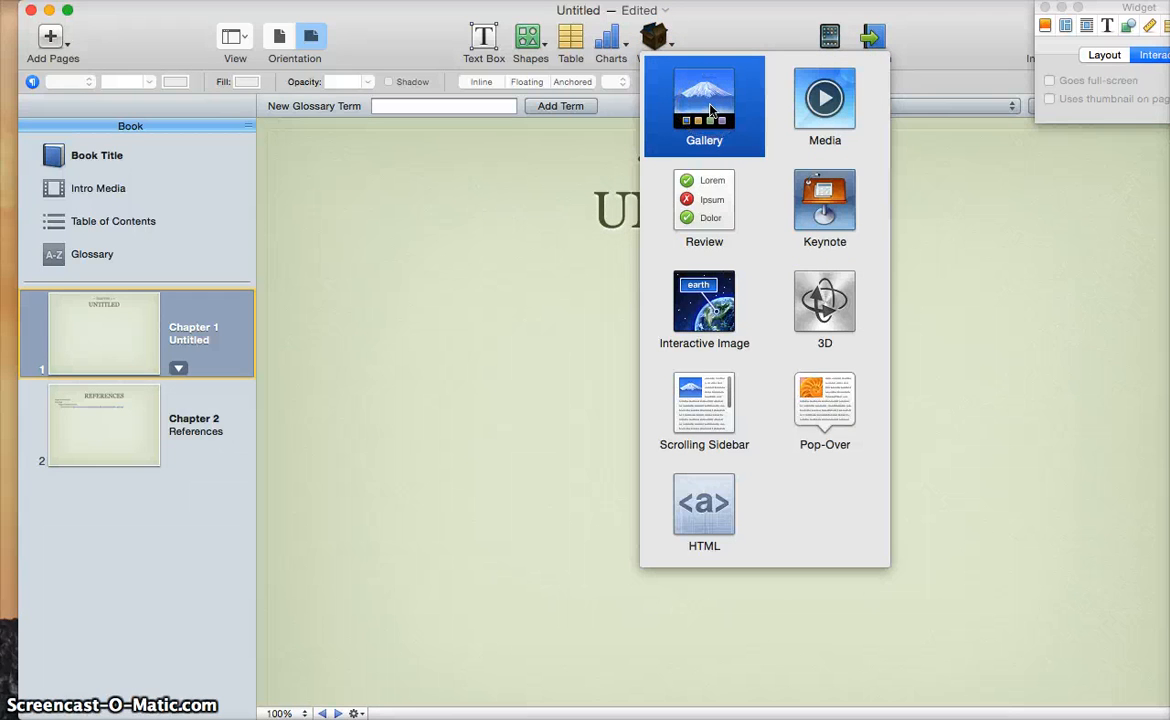